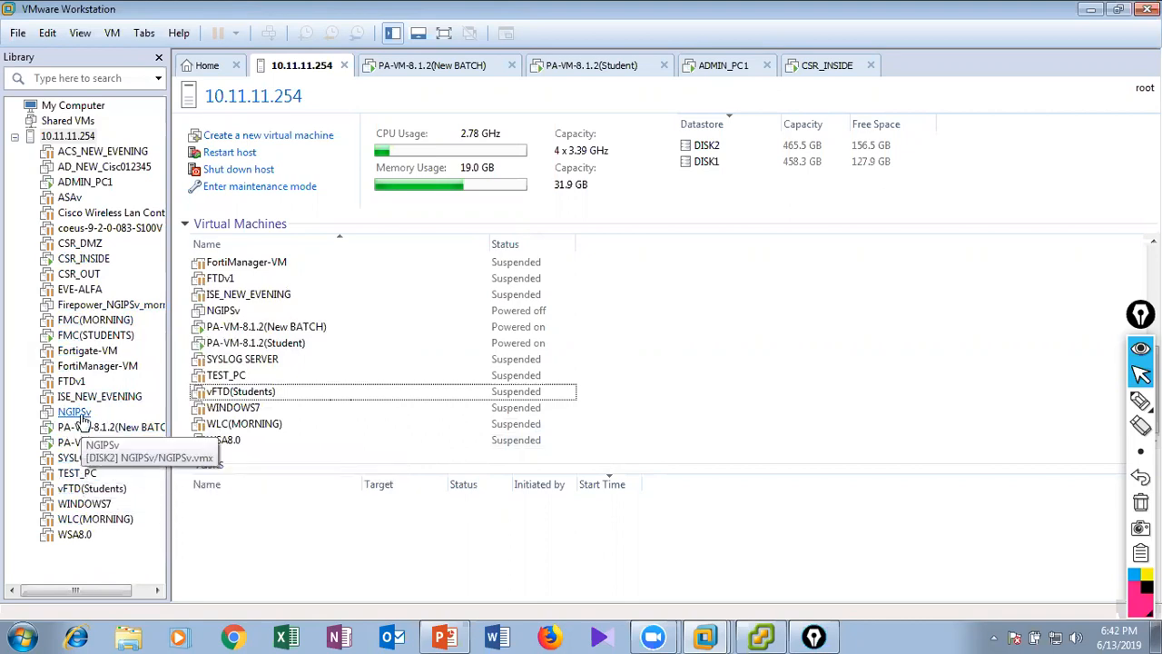
Open the EVE-ALFA virtual machine from the 10.11.11.254 host and resume it.
right_click(80, 294)
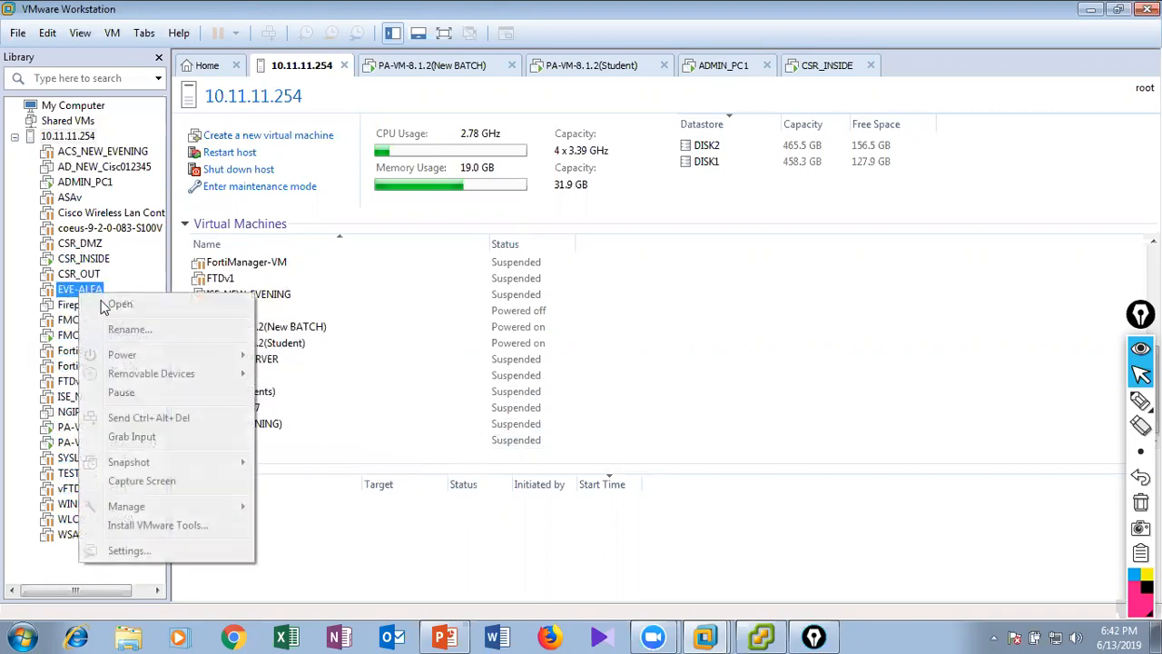
left_click(72, 290)
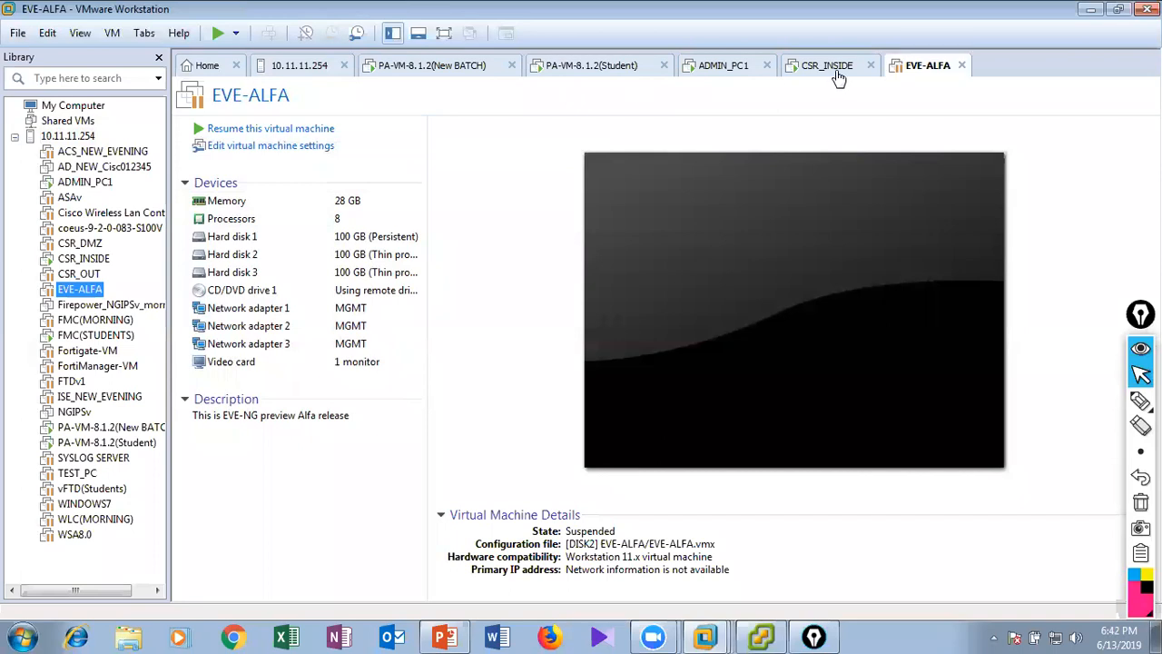
right_click(903, 66)
mouse_move(954, 101)
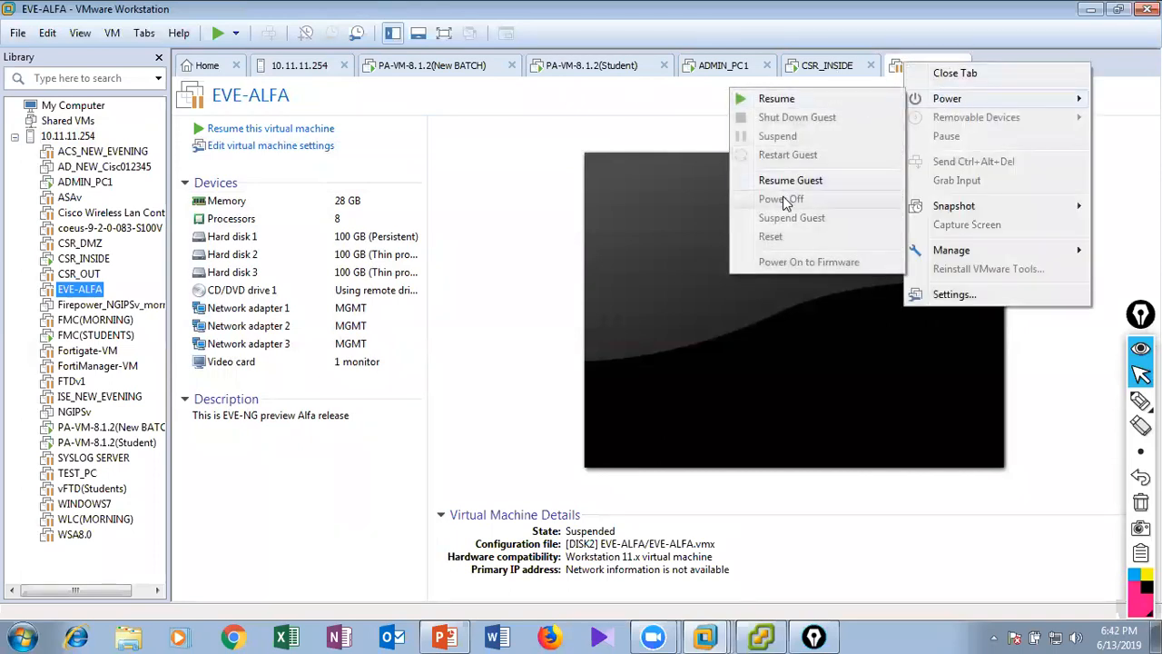
left_click(787, 100)
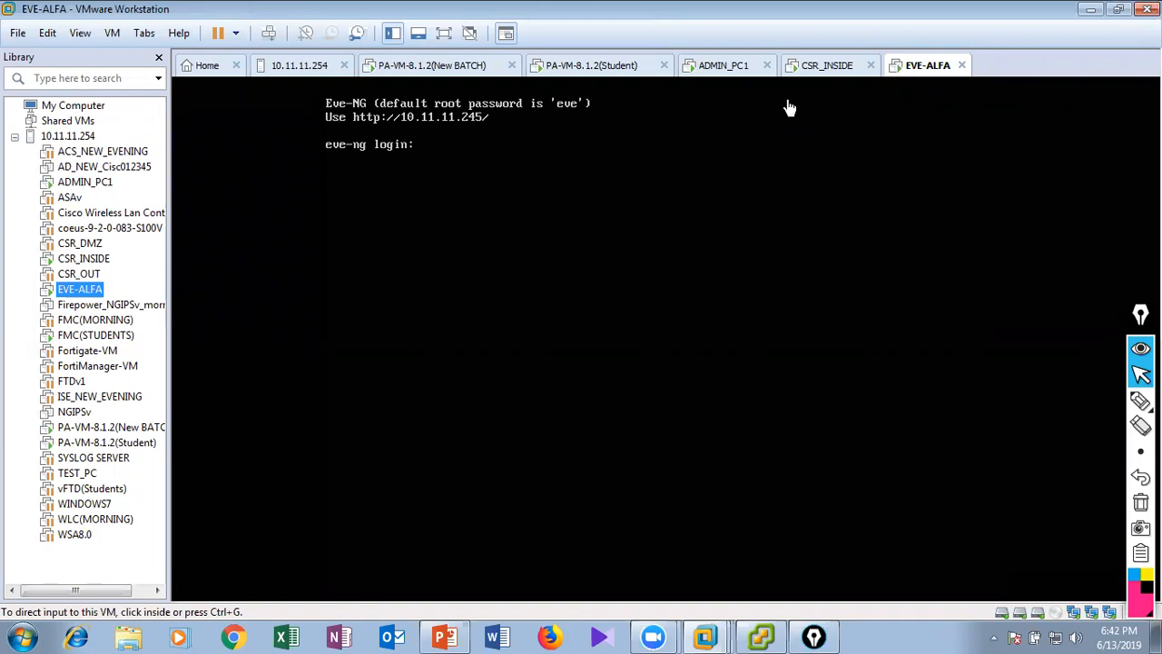
Restart the guest of the EVE-ALFA virtual machine and confirm the restart.
right_click(925, 69)
mouse_move(996, 107)
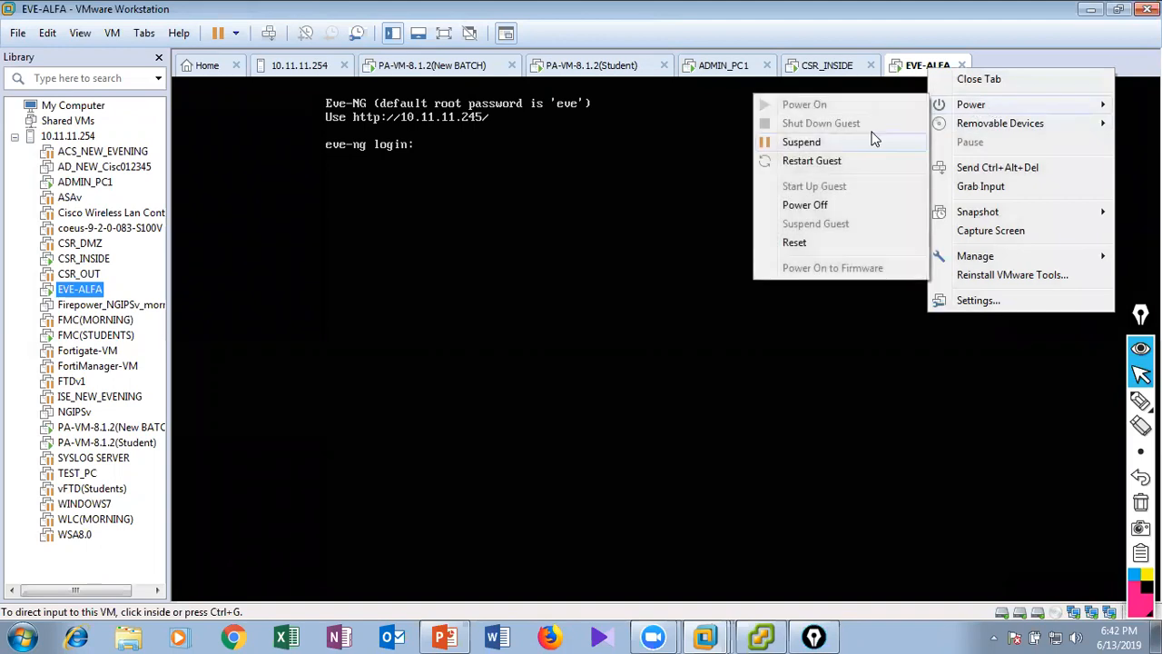
left_click(824, 161)
left_click(625, 354)
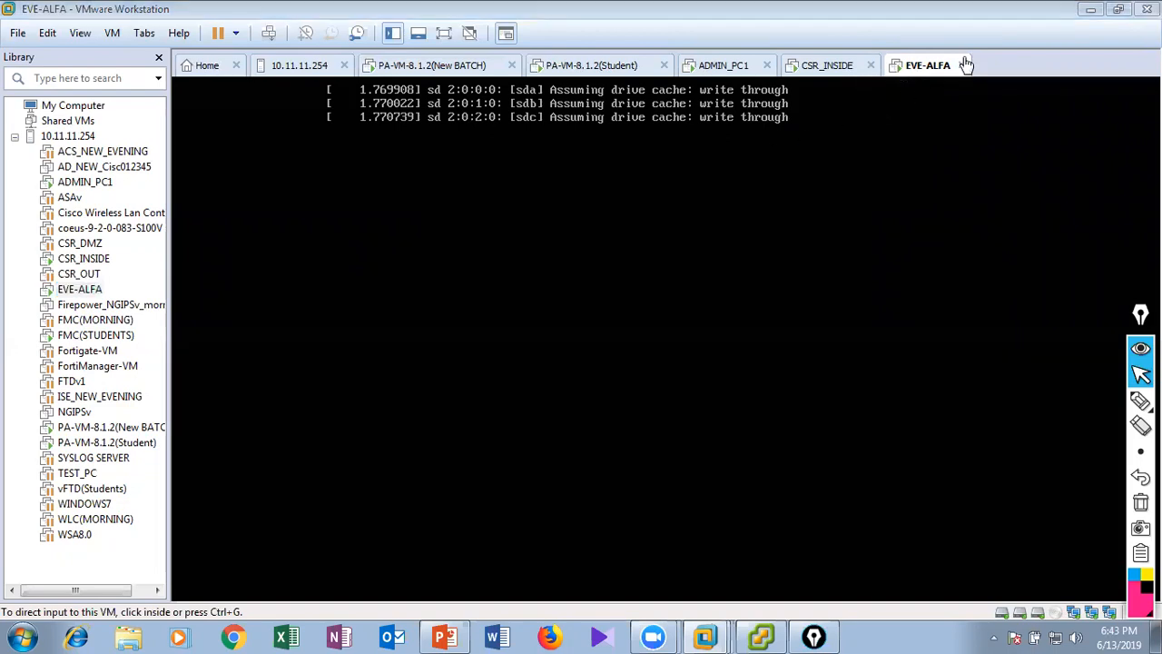
Switch to the vSphere Client and check the EVE-ALFA virtual machine and the recent tasks.
left_click(1089, 9)
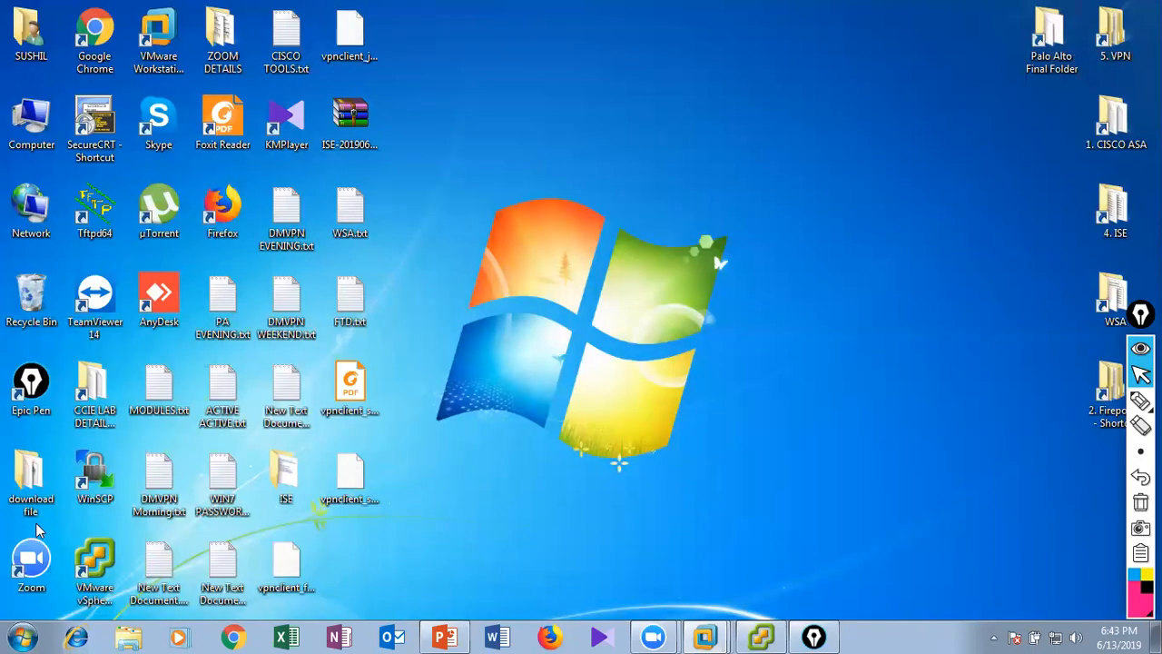
left_click(761, 635)
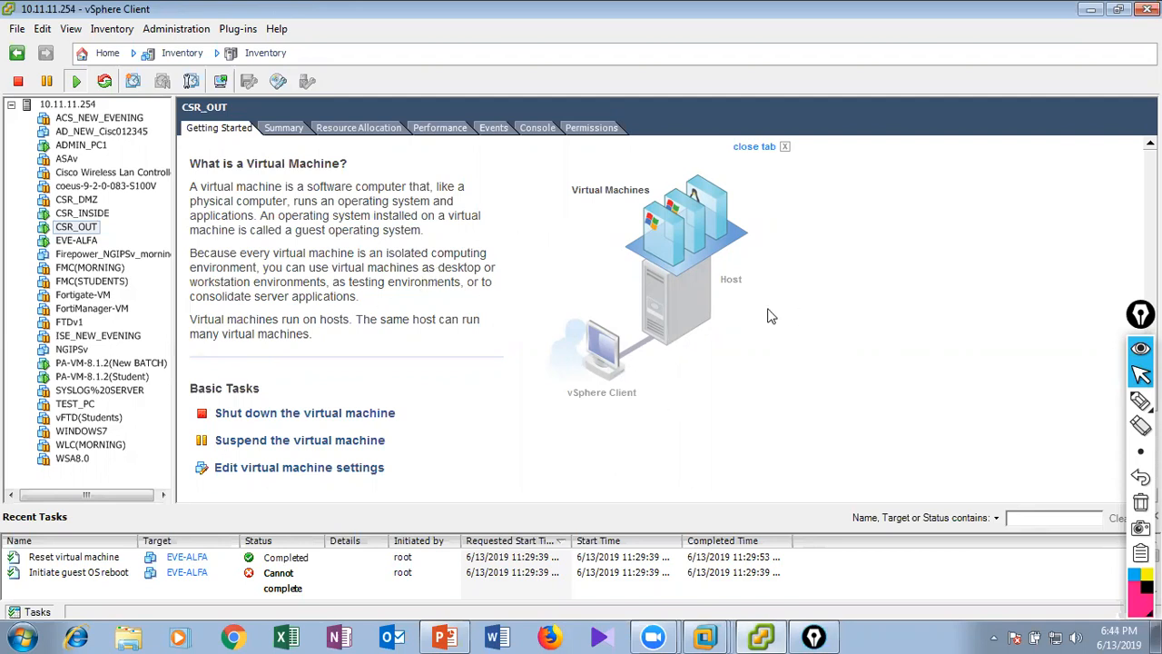
left_click(1091, 9)
left_click(705, 635)
left_click(77, 242)
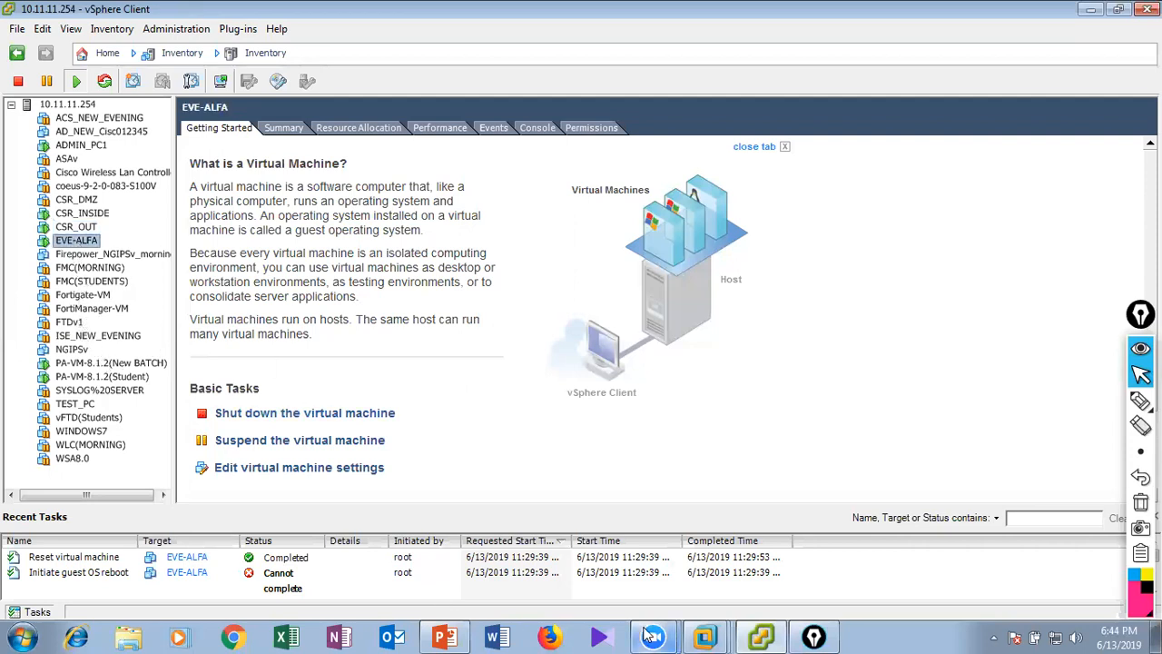
Open 10.11.11.245 in Chrome and sign in to the EVE-NG web interface.
left_click(234, 636)
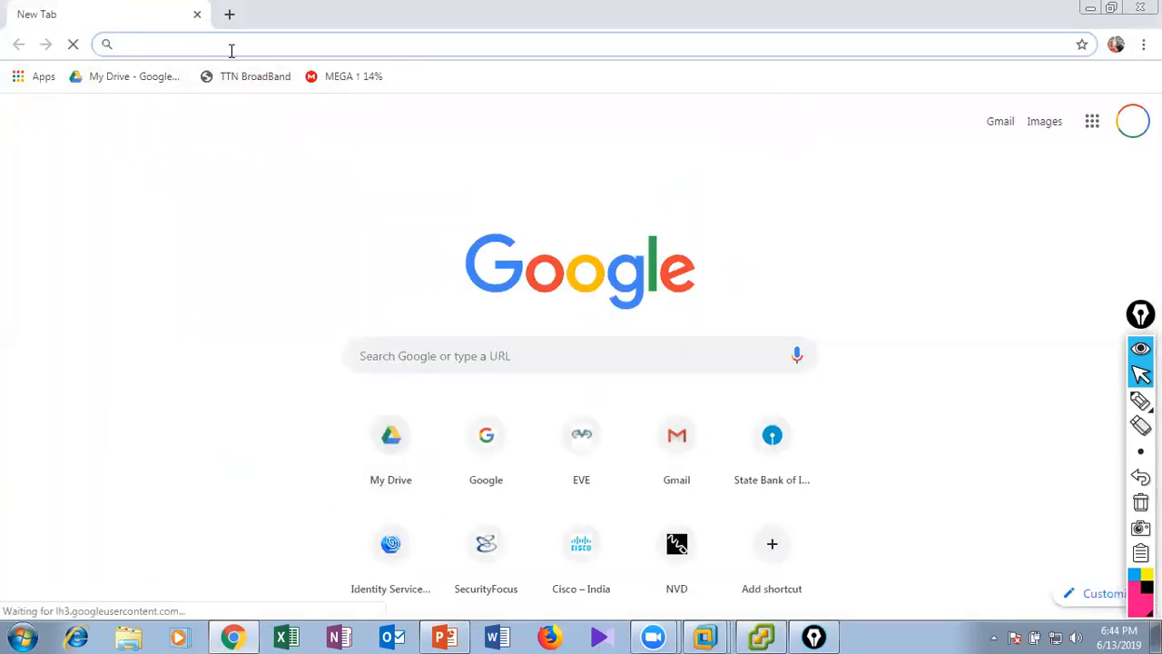
type("10.11.11.245")
key("Return")
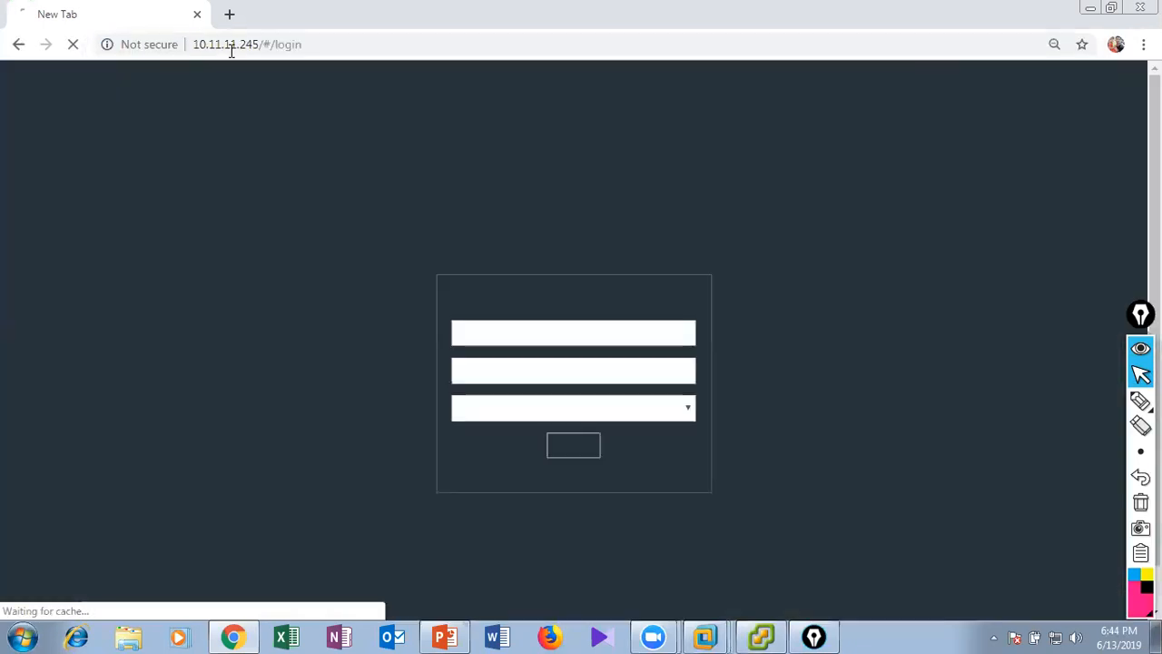
left_click(566, 444)
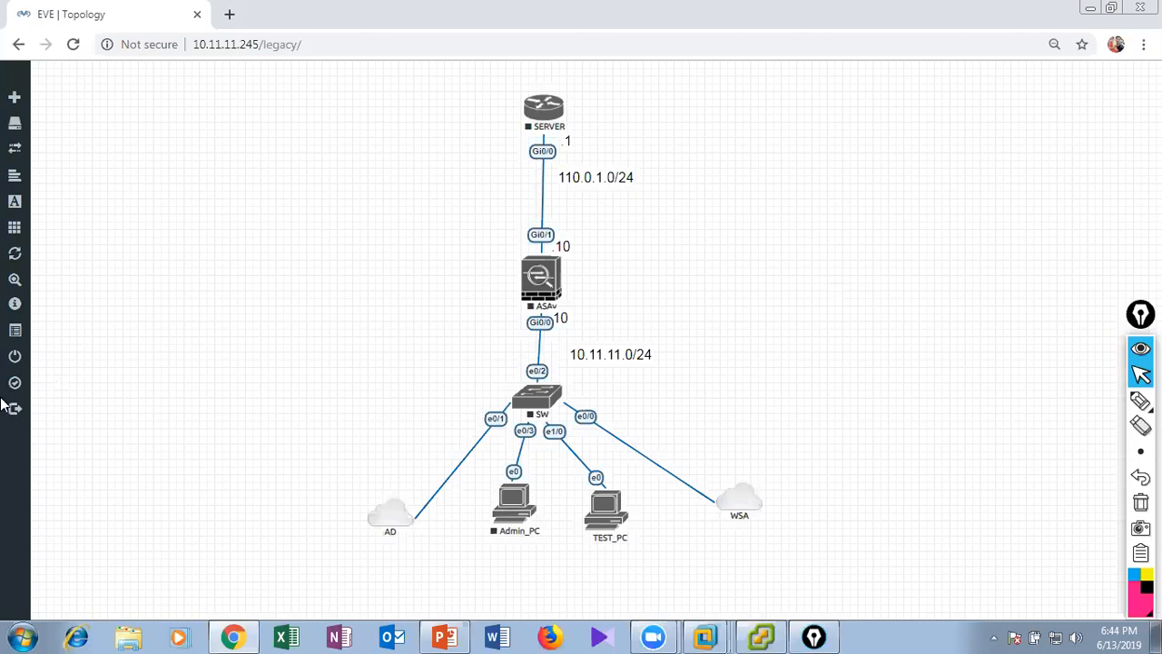
Close the currently open WSA lab and go to the root folder of the file manager.
left_click(45, 358)
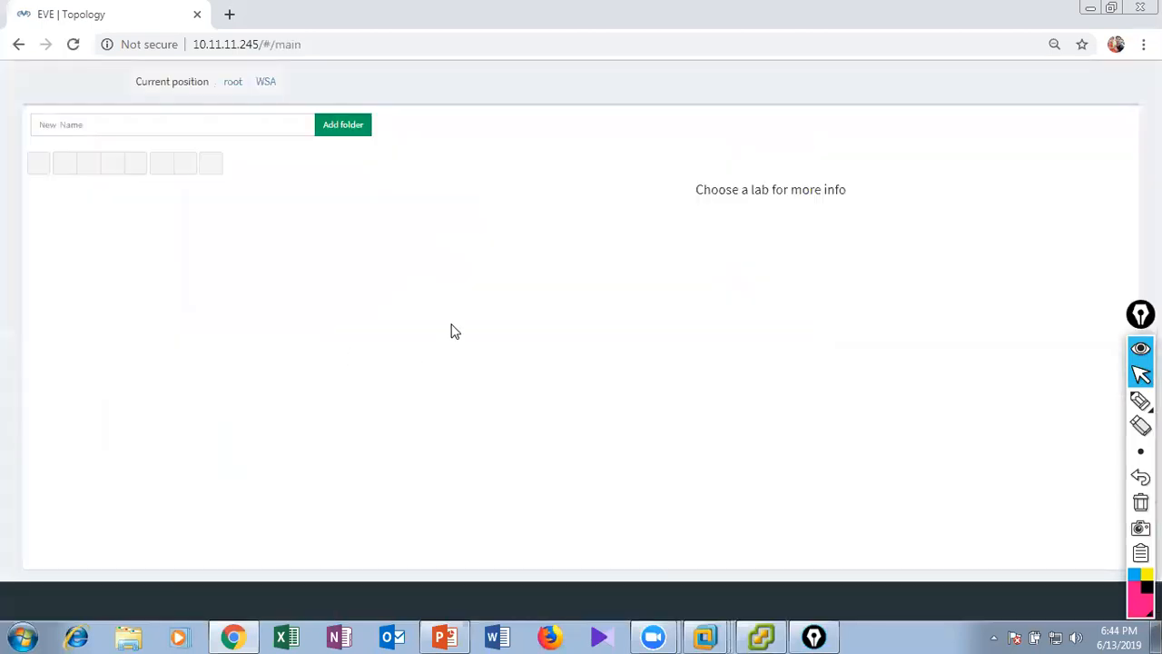
left_click(227, 122)
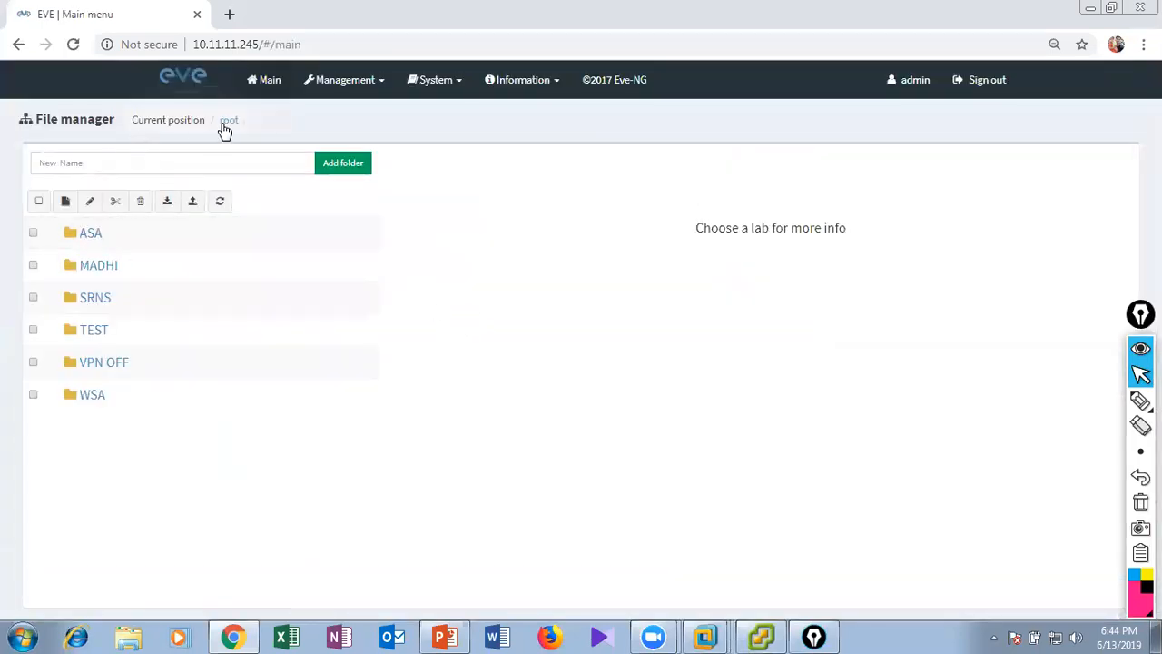
left_click(67, 203)
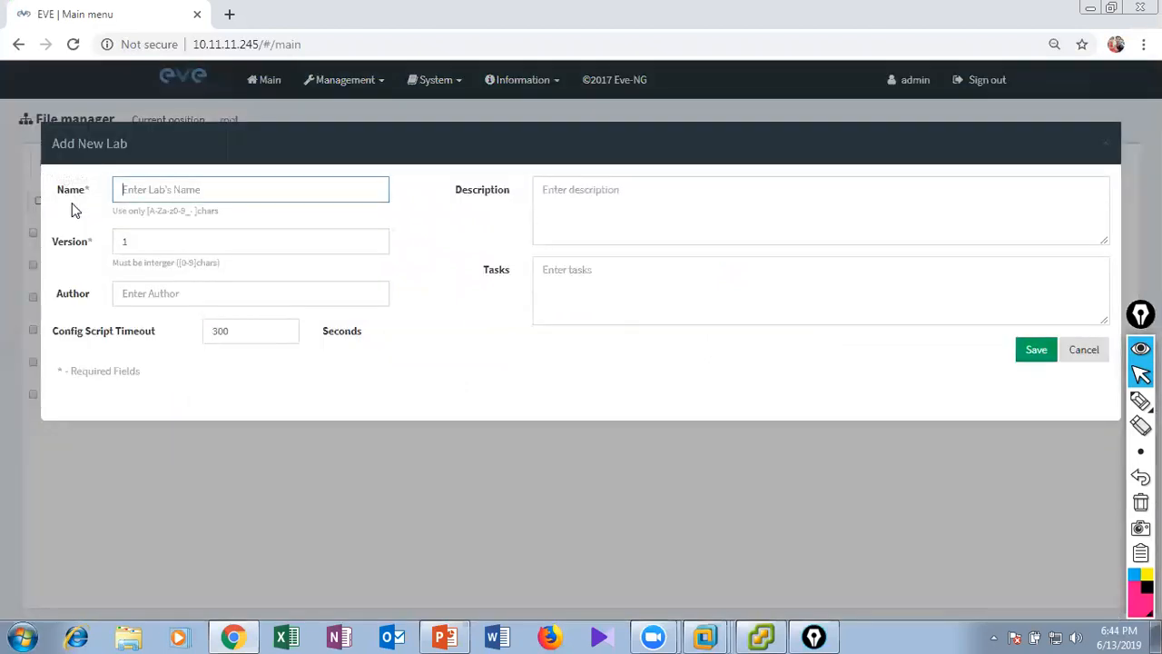
left_click(1082, 361)
Add a folder named PALO ALTO in the root folder.
left_click(100, 166)
type("P")
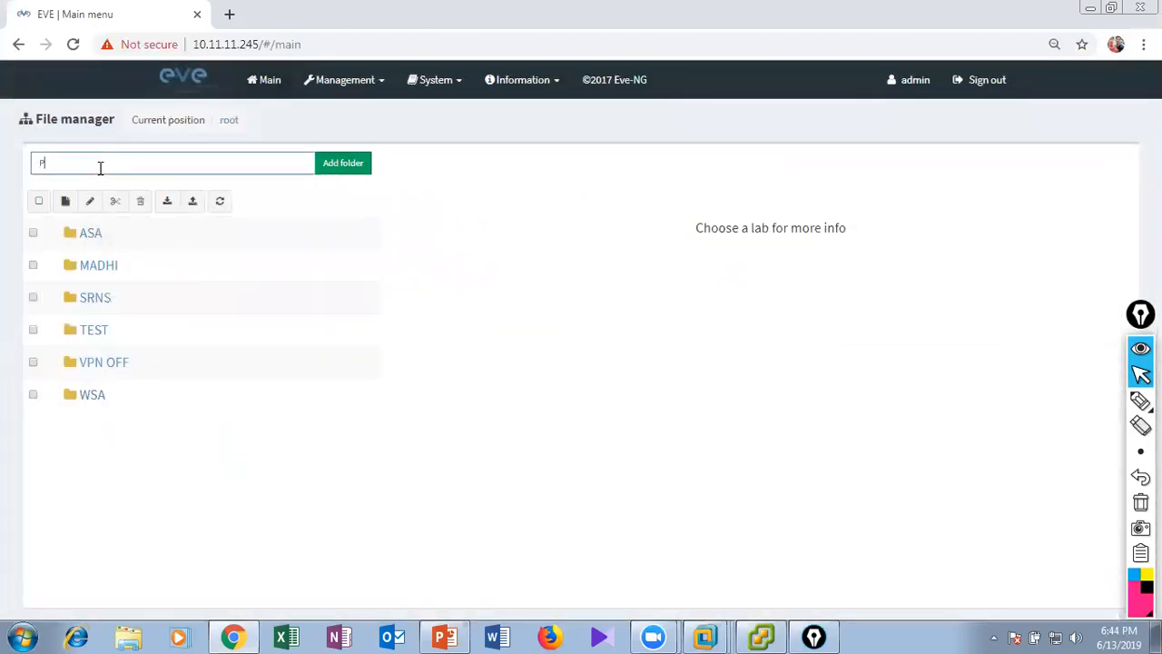
type("ALO ALO")
key("BackSpace")
key("BackSpace")
type("LTO")
left_click(325, 162)
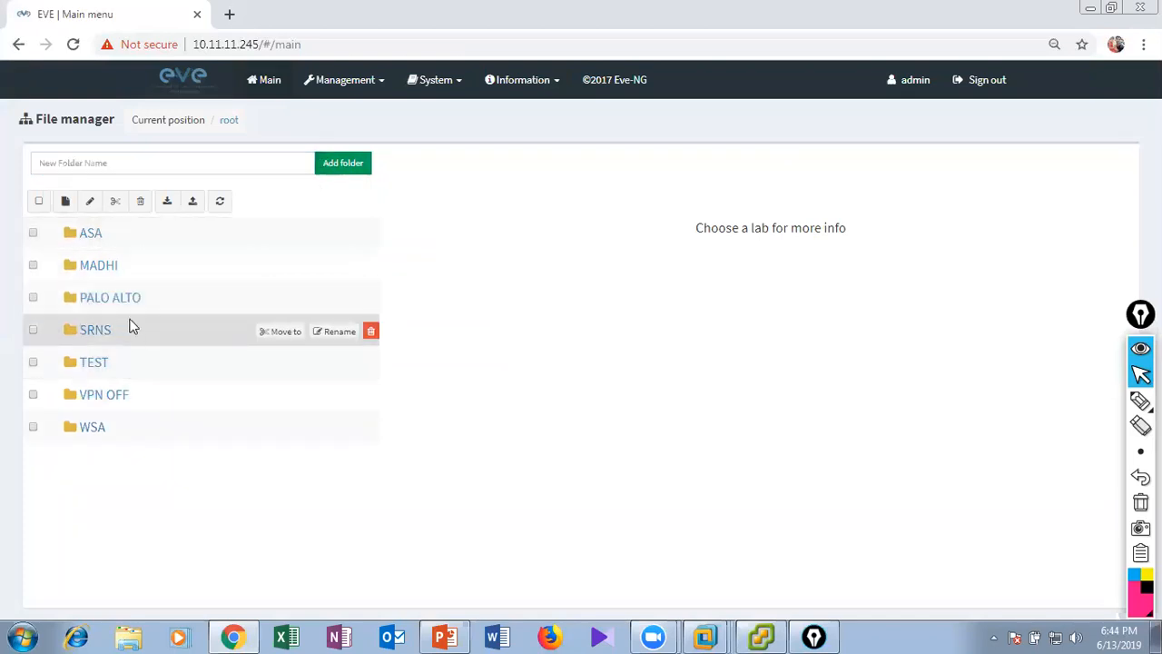
Create a new lab named PALO ALTO LAB inside the PALO ALTO folder.
left_click(123, 302)
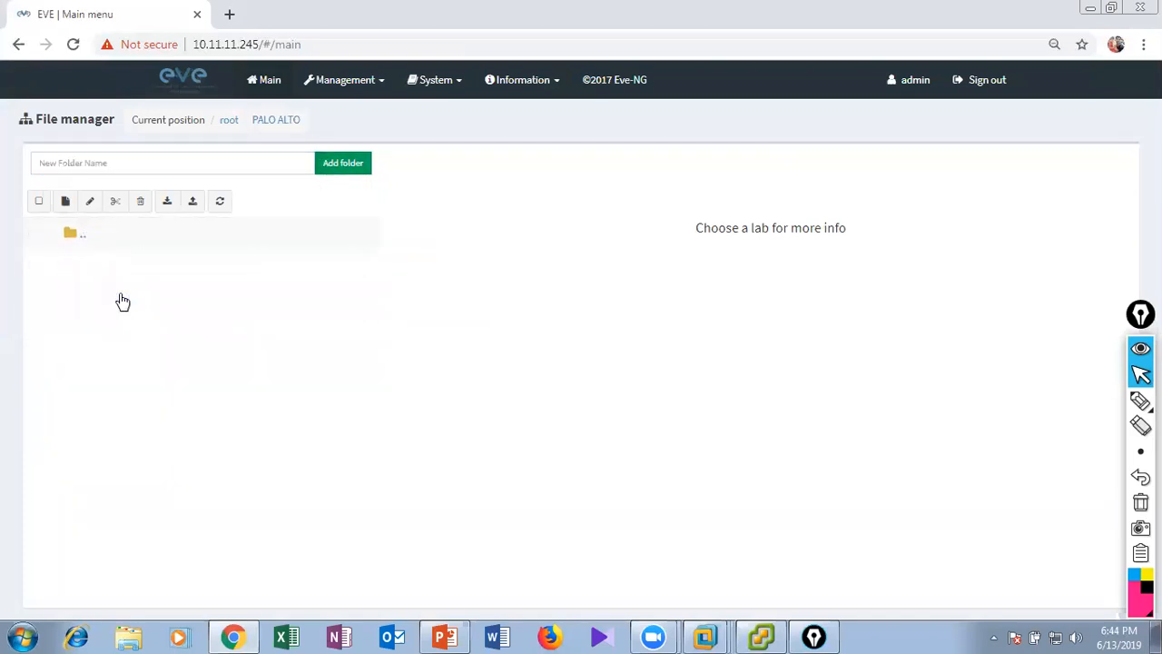
left_click(64, 201)
type("PAL")
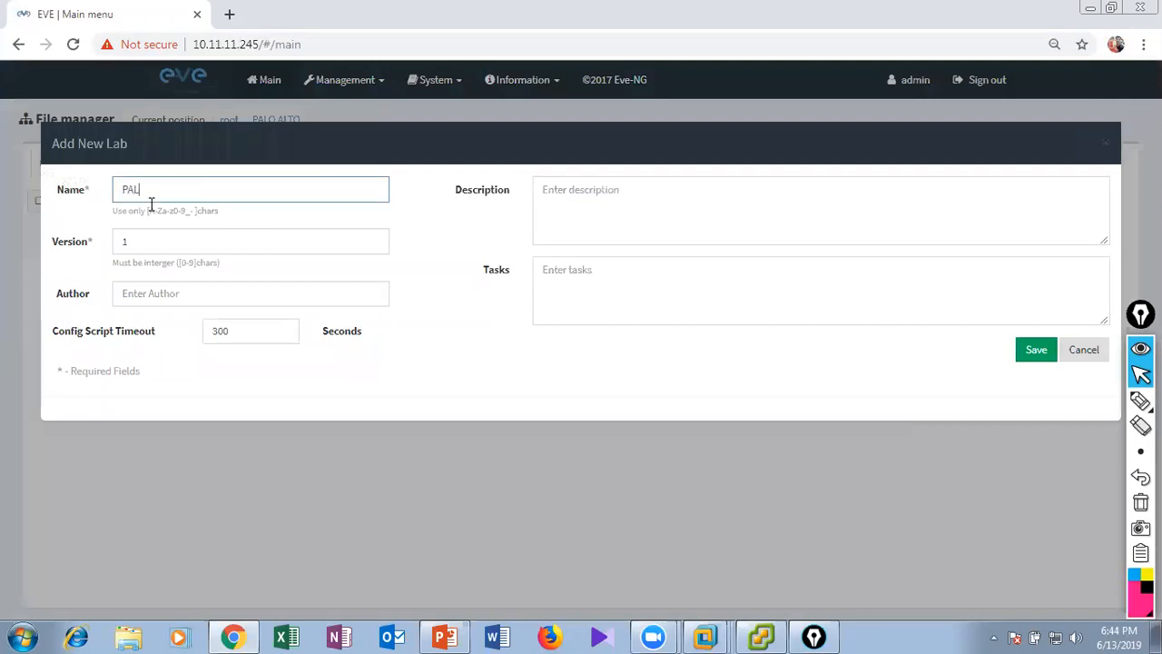
type("O ALTO LAB")
left_click(1026, 351)
Start adding a node to the empty topology with the Palo Alto VM-100 Firewall template and review its default settings.
right_click(390, 196)
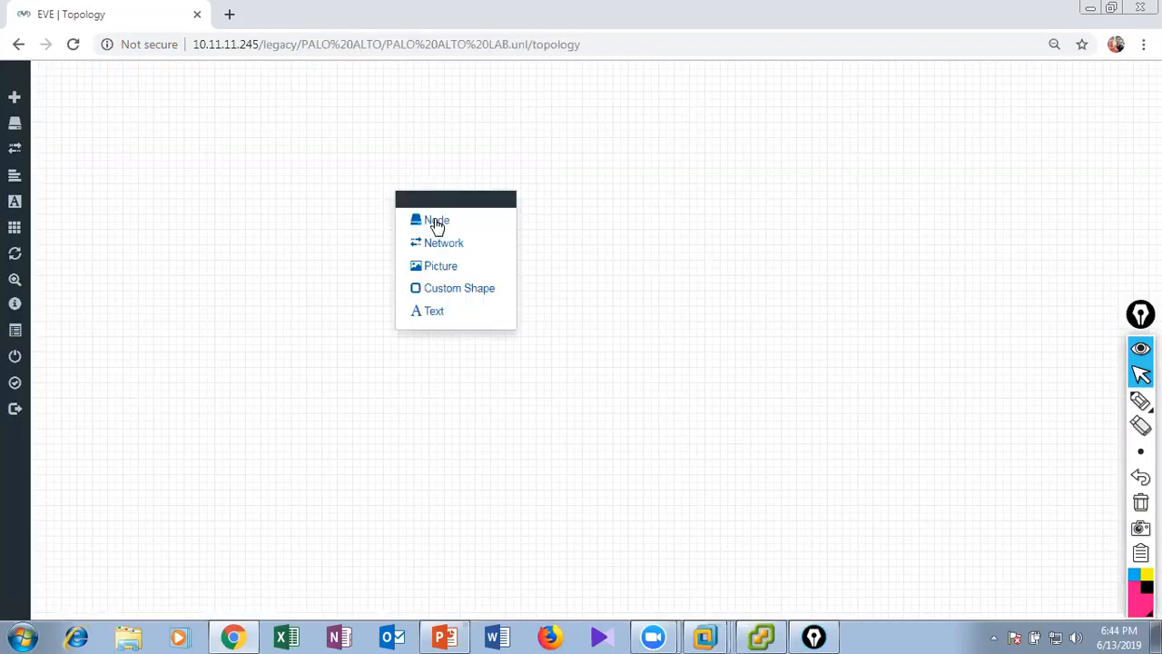
left_click(436, 222)
type("pal")
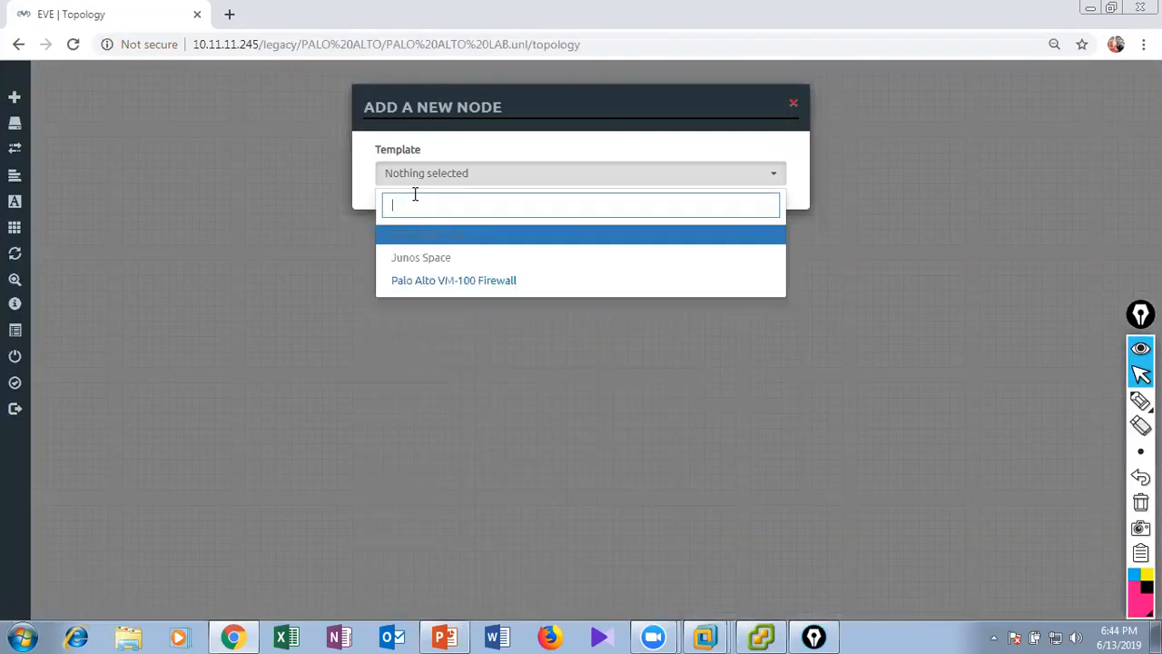
left_click(434, 234)
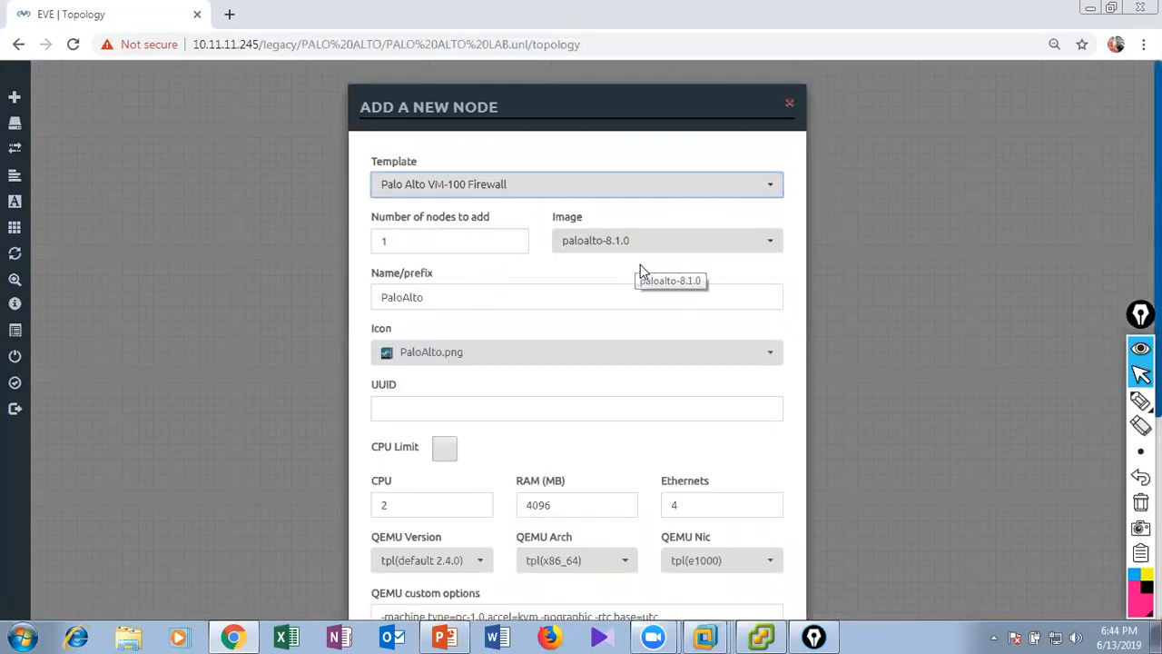
scroll(715, 288, "down", 1)
scroll(714, 289, "down", 1)
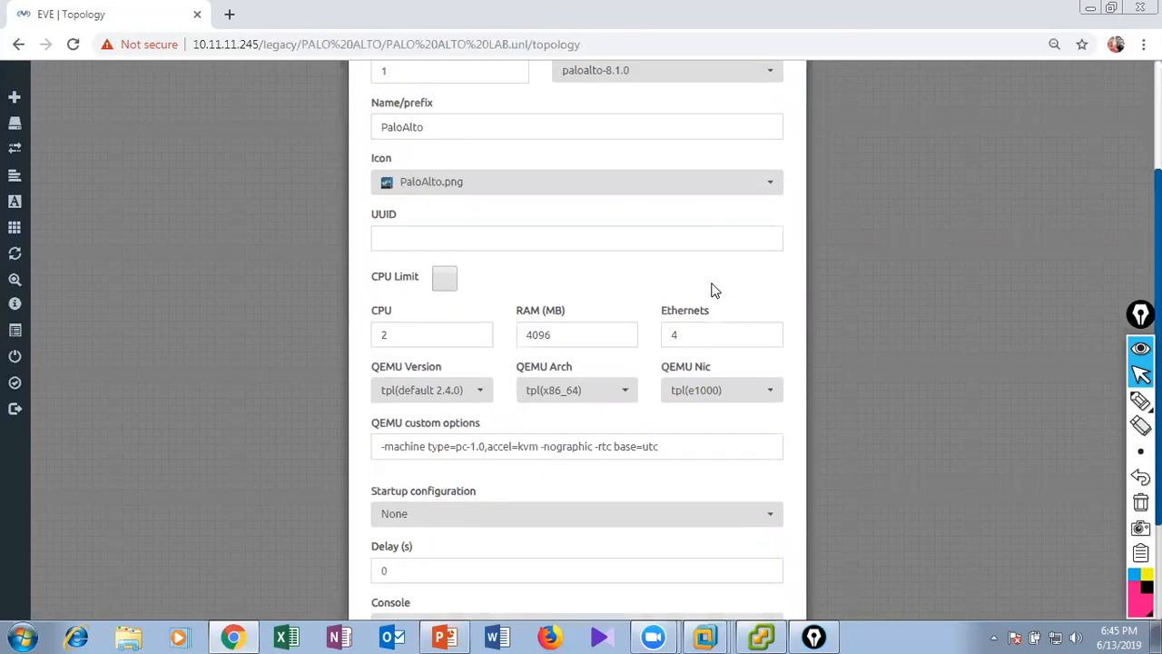
scroll(714, 289, "up", 2)
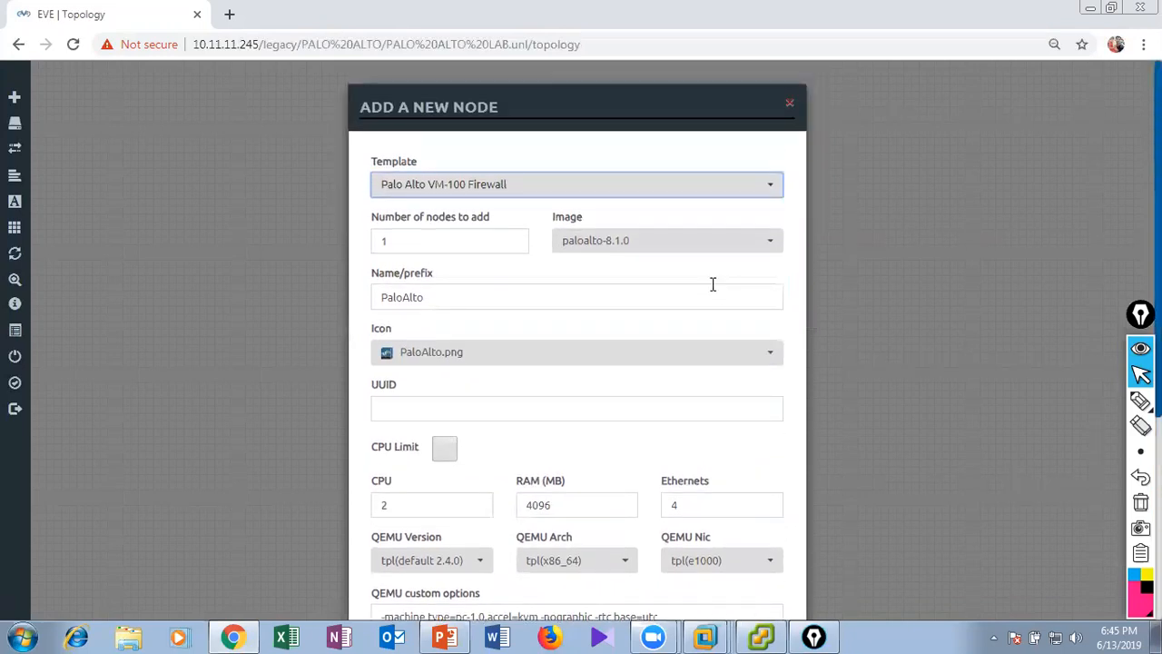
Set the number of nodes to 2, save them with the other defaults and move both firewalls lower on the canvas.
left_click_drag(435, 240, 356, 232)
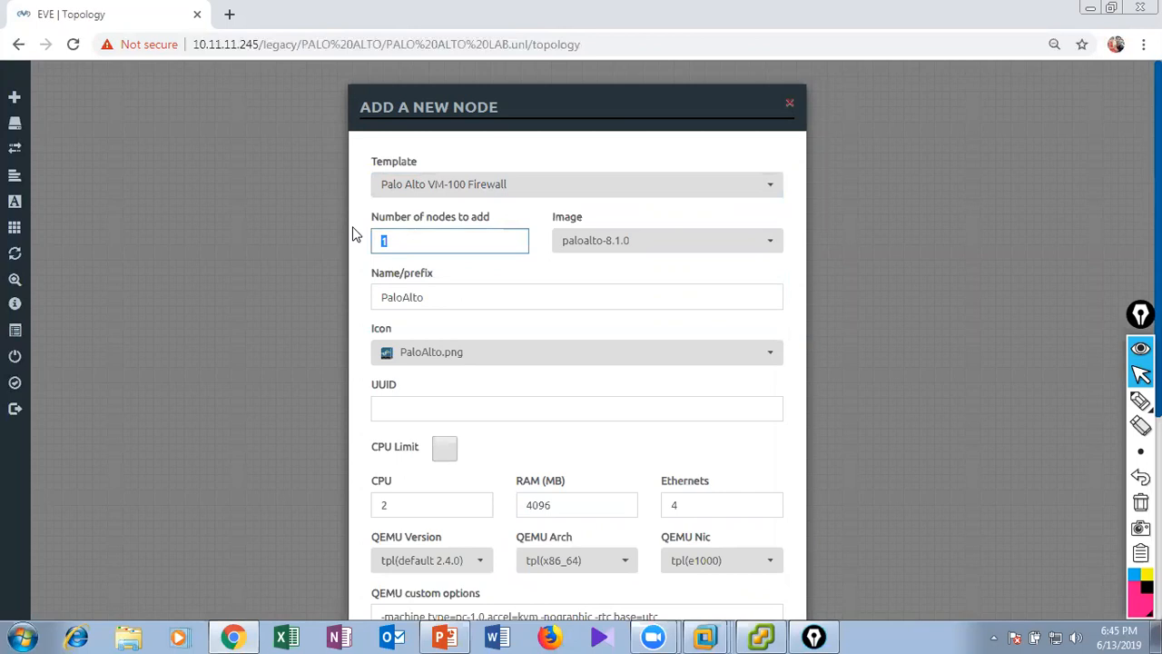
type("2")
scroll(611, 329, "down", 3)
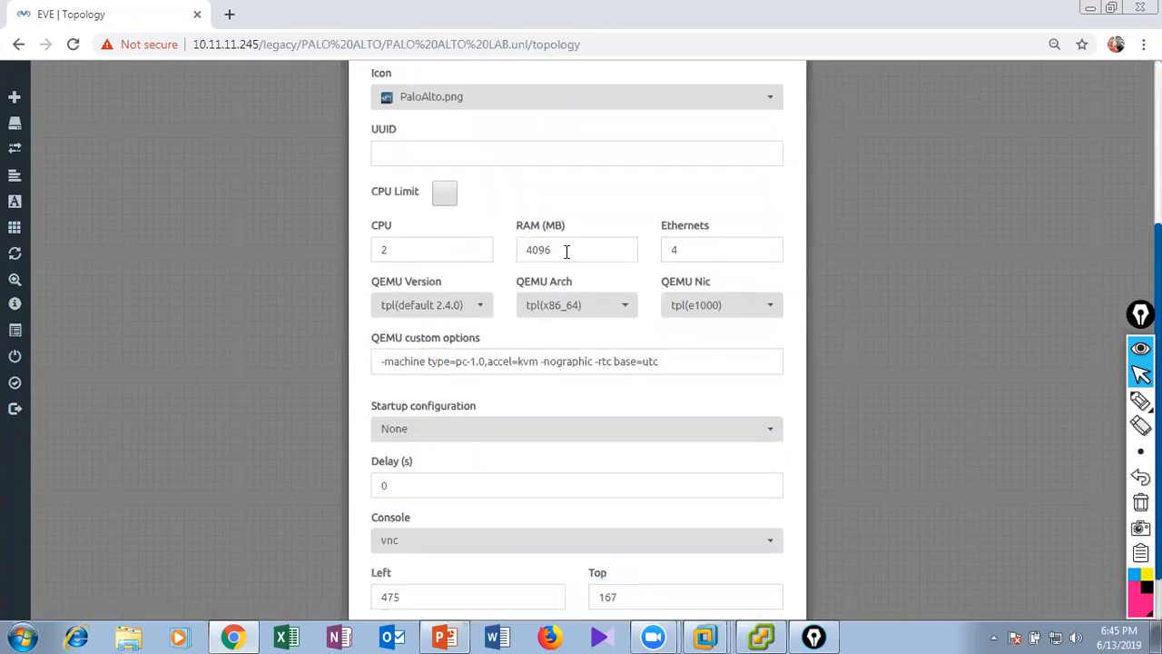
scroll(547, 418, "down", 1)
left_click(502, 570)
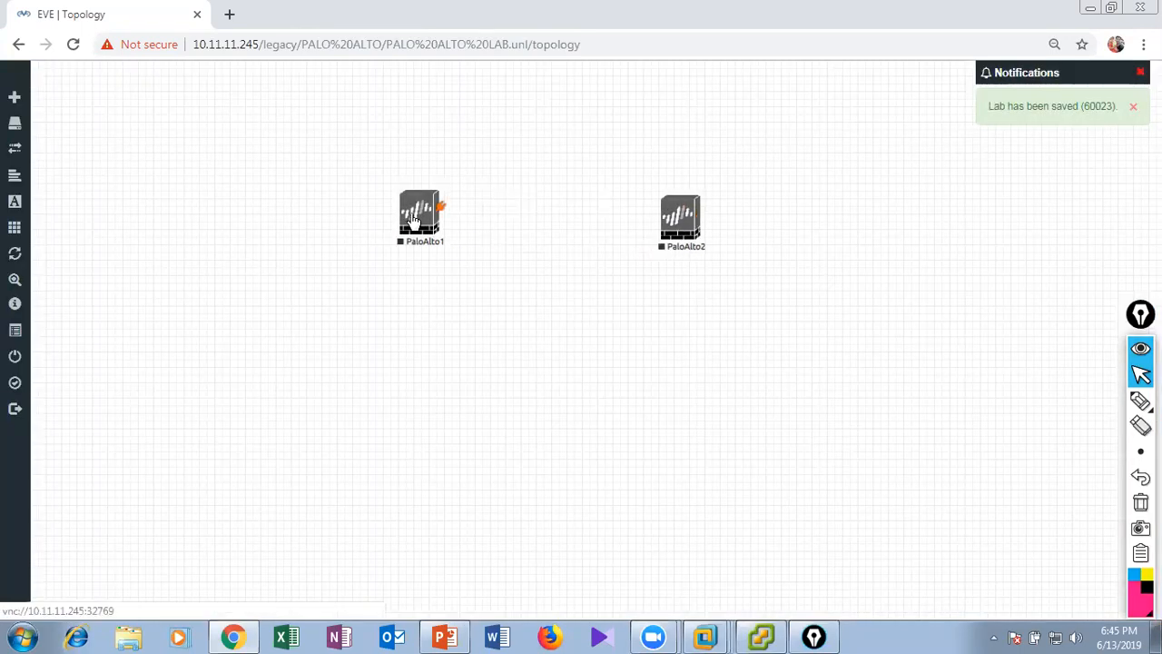
left_click_drag(418, 218, 403, 311)
left_click_drag(689, 247, 702, 322)
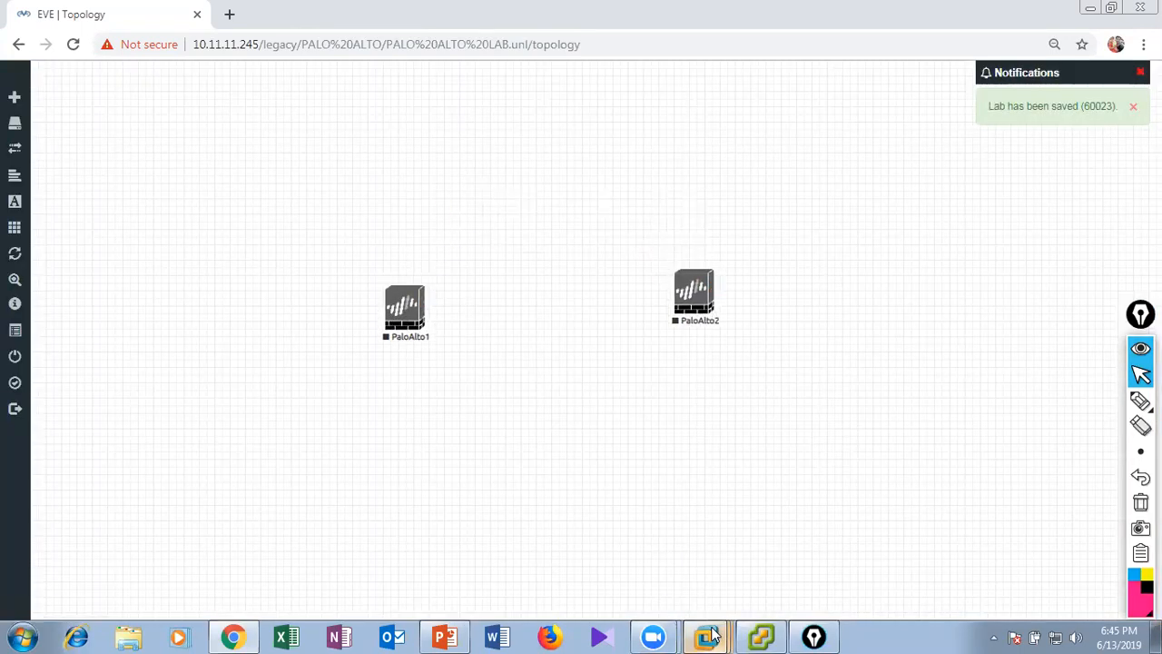
Suspend the running CSR_INSIDE and ADMIN_PC1 virtual machines in VMware Workstation.
mouse_move(708, 635)
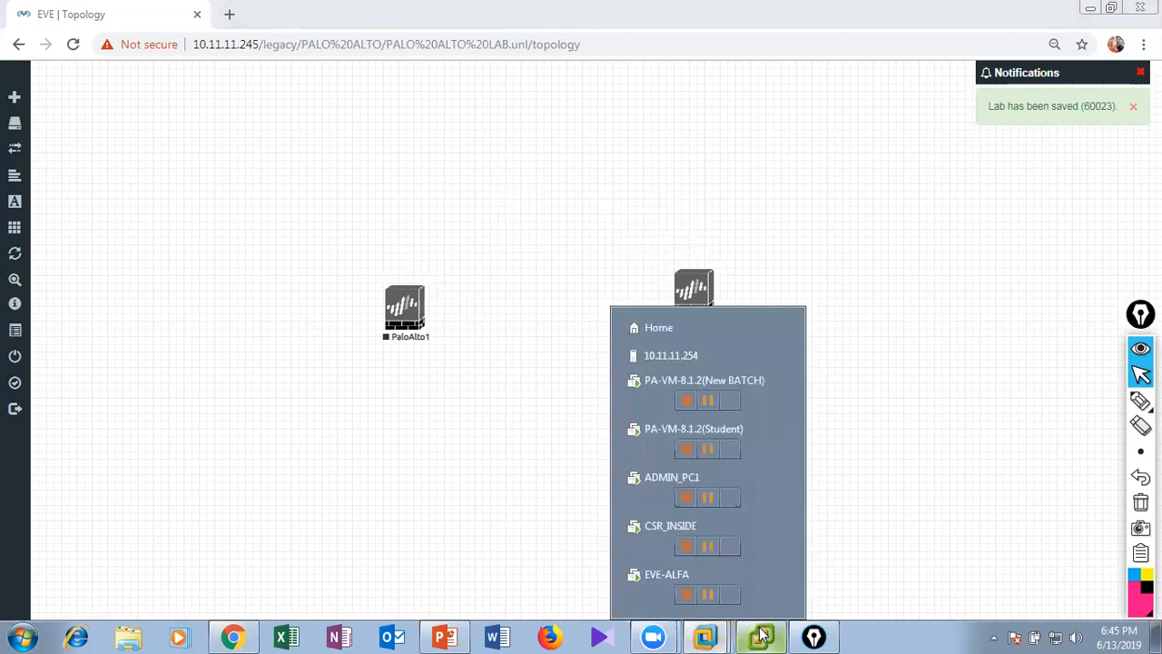
left_click(710, 554)
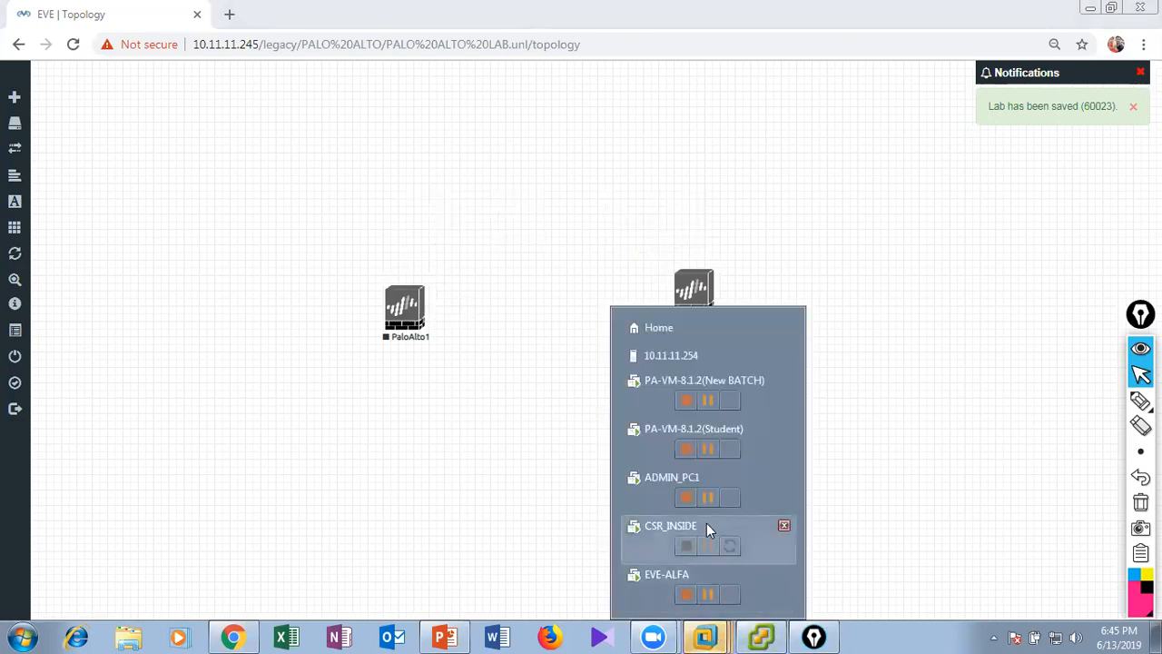
left_click(706, 499)
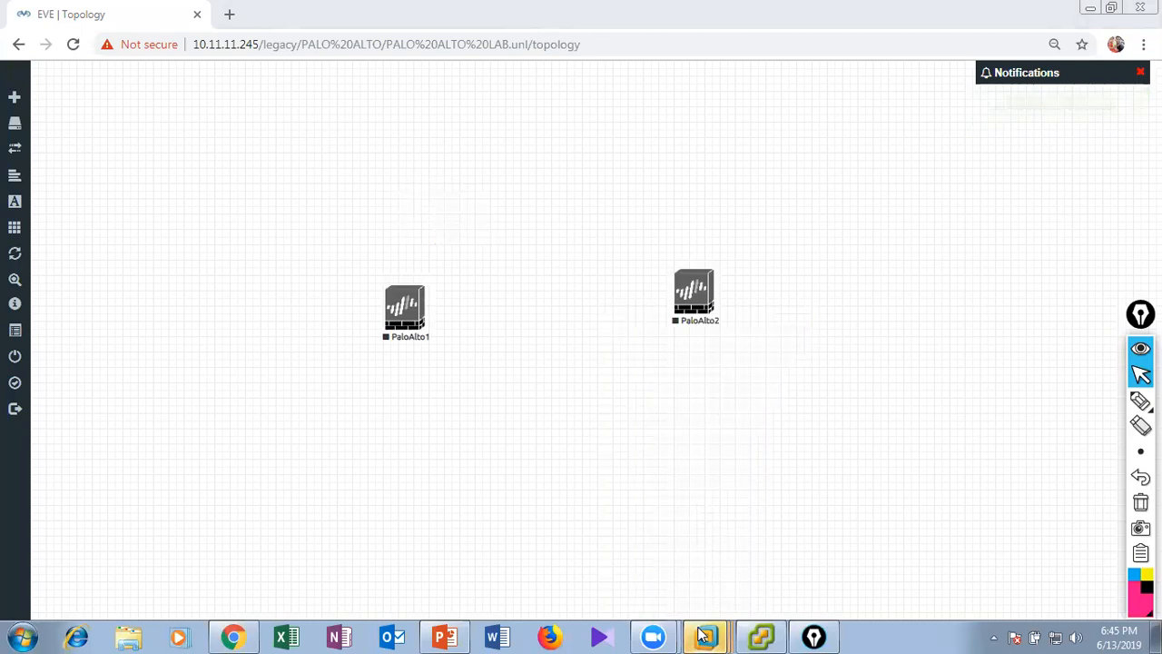
mouse_move(706, 635)
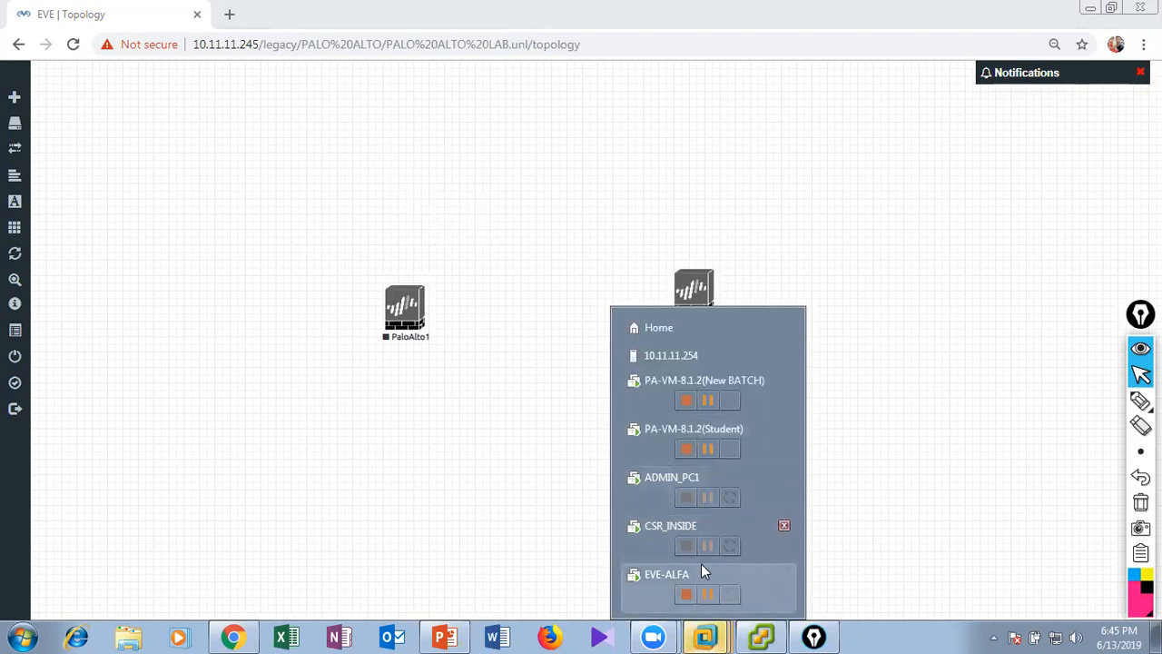
left_click(708, 450)
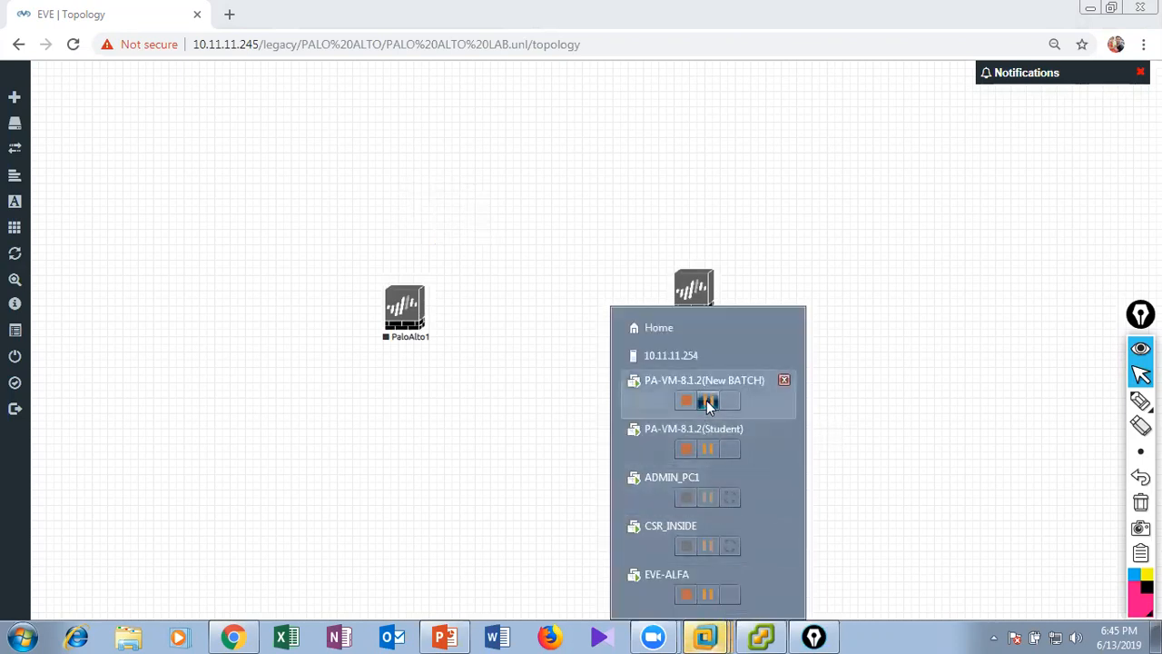
Move the PaloAlto2 node level with PaloAlto1 in the topology.
right_click(697, 298)
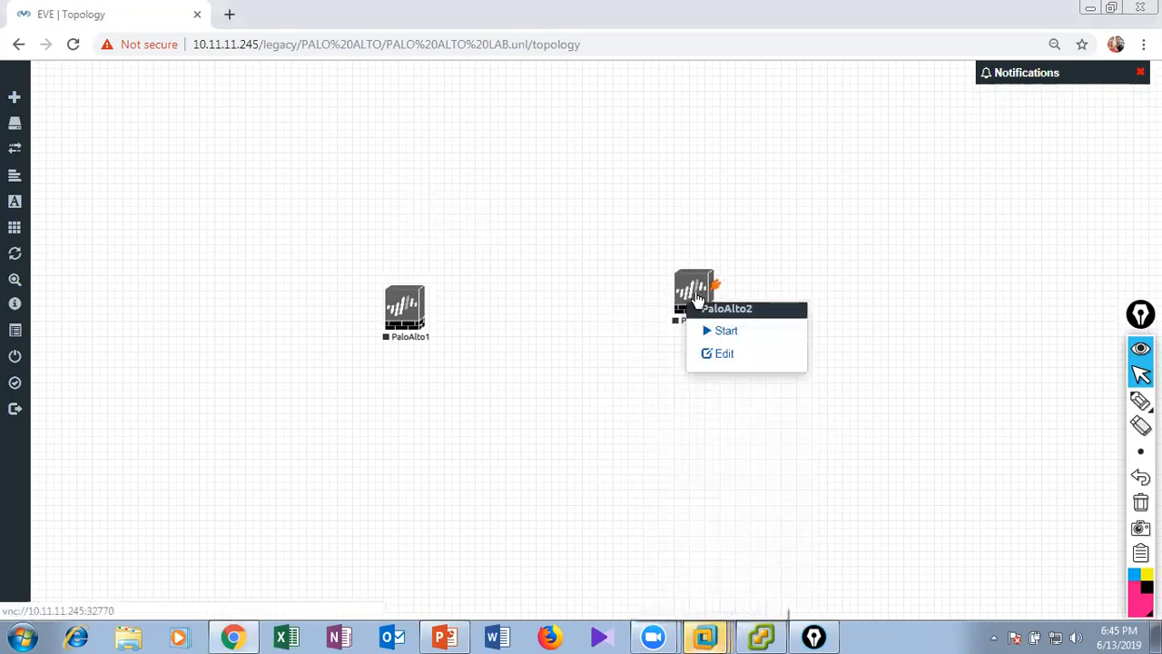
left_click(662, 315)
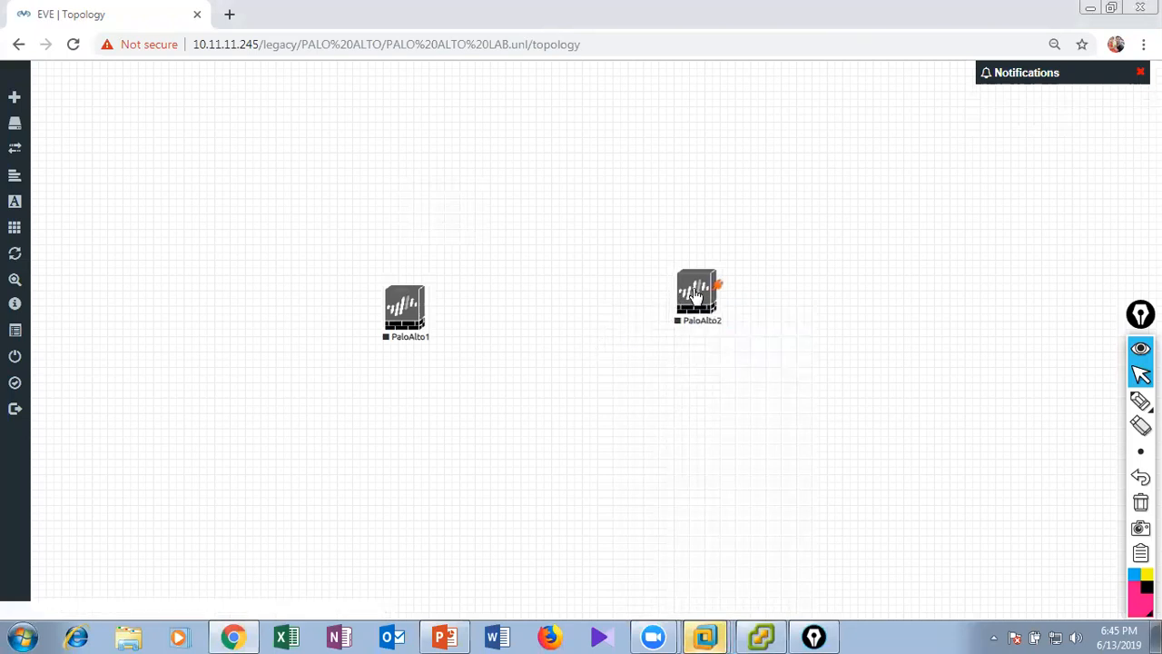
left_click_drag(696, 296, 702, 312)
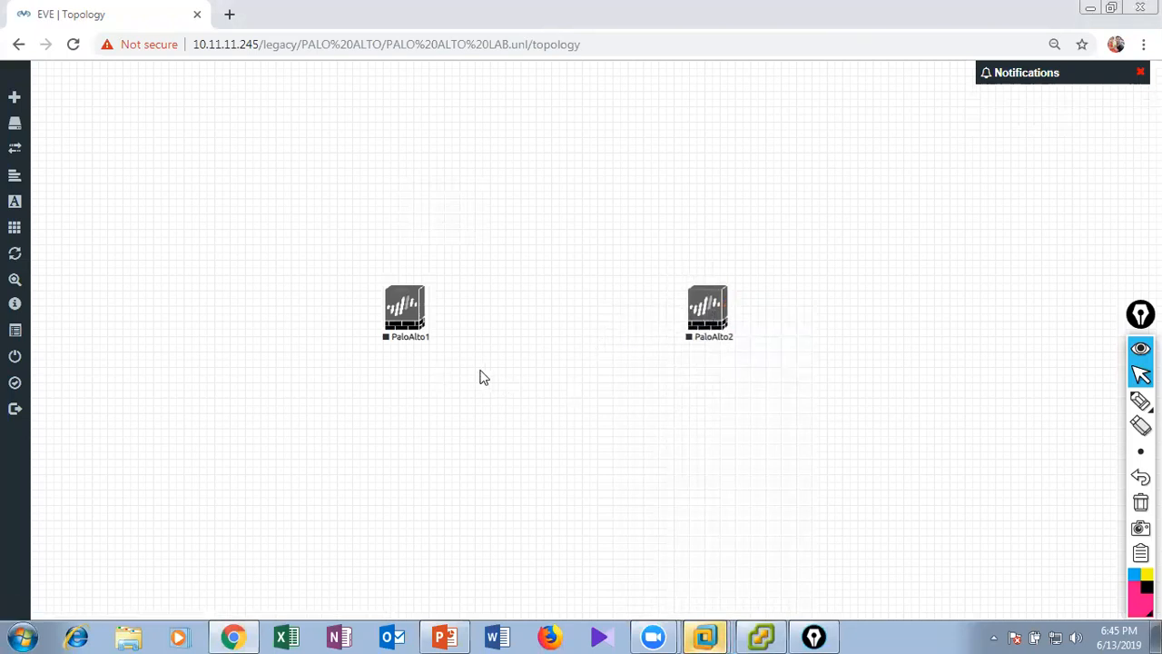
Start adding a new node to the topology with the Cisco vIOS template.
right_click(307, 396)
left_click(329, 423)
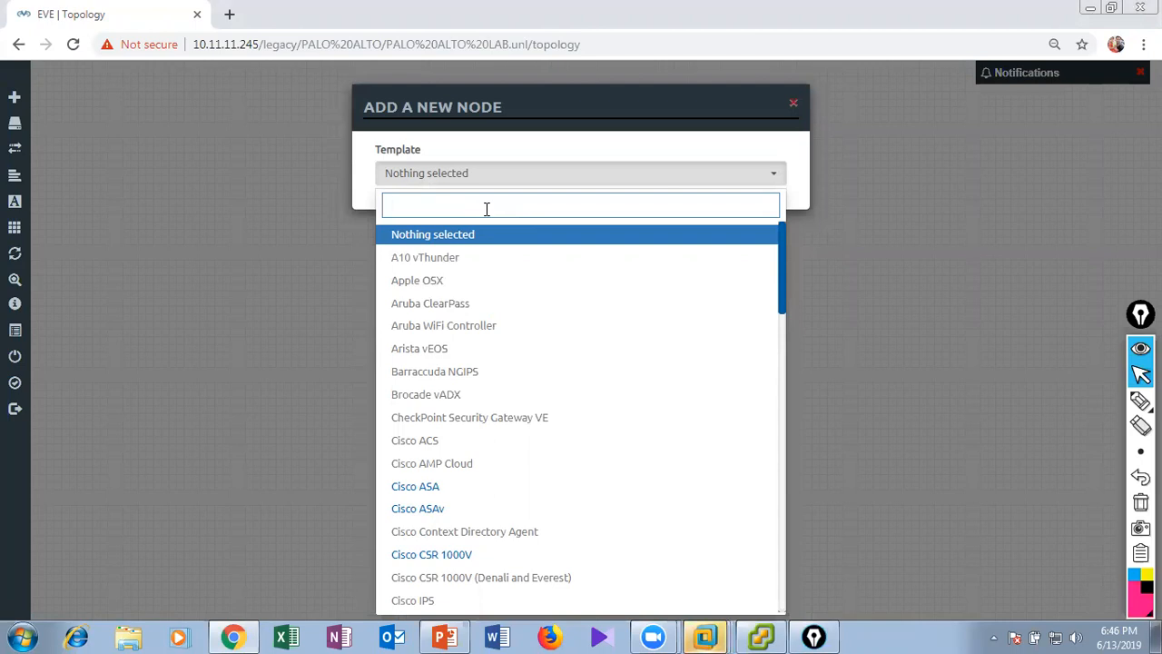
type("ios")
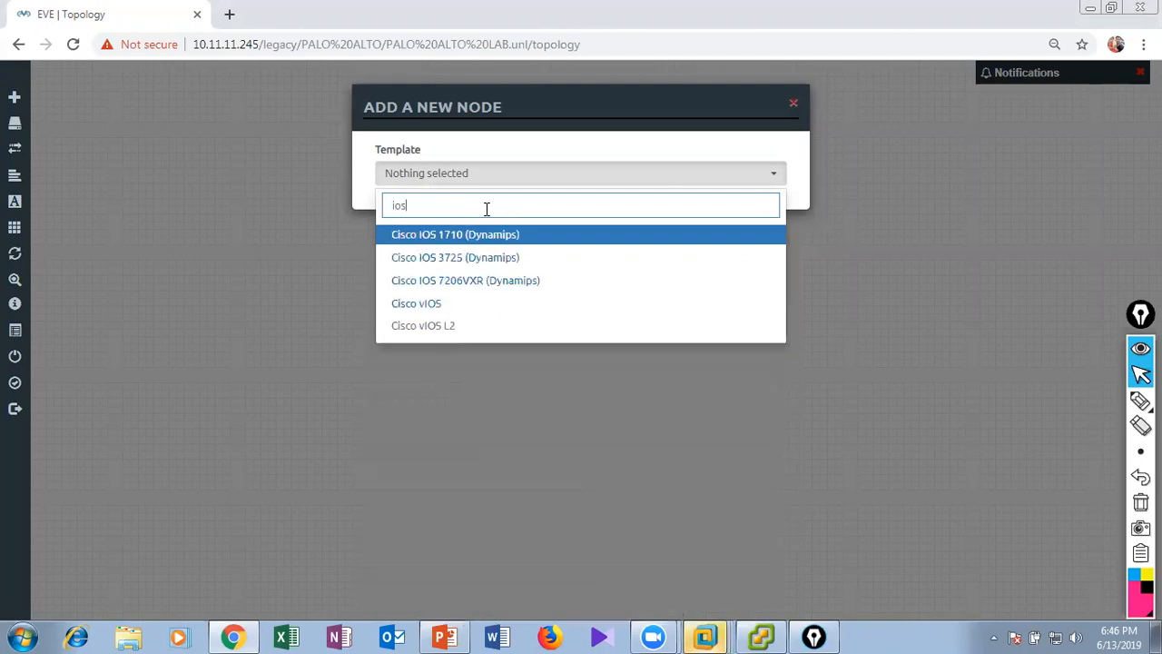
left_click(507, 305)
Name the vIOS node HQ_Client, save it with the other defaults and place it to the left of PaloAlto1.
left_click_drag(448, 293, 386, 297)
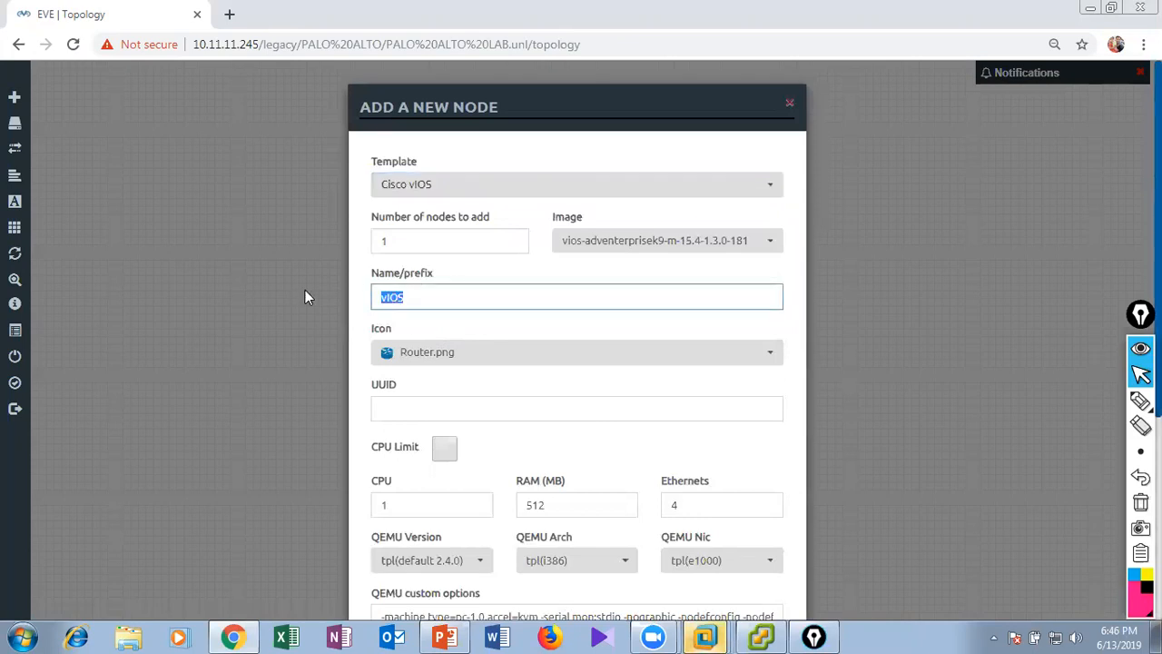
type("R")
key("BackSpace")
type("HQ_Client")
scroll(555, 587, "down", 5)
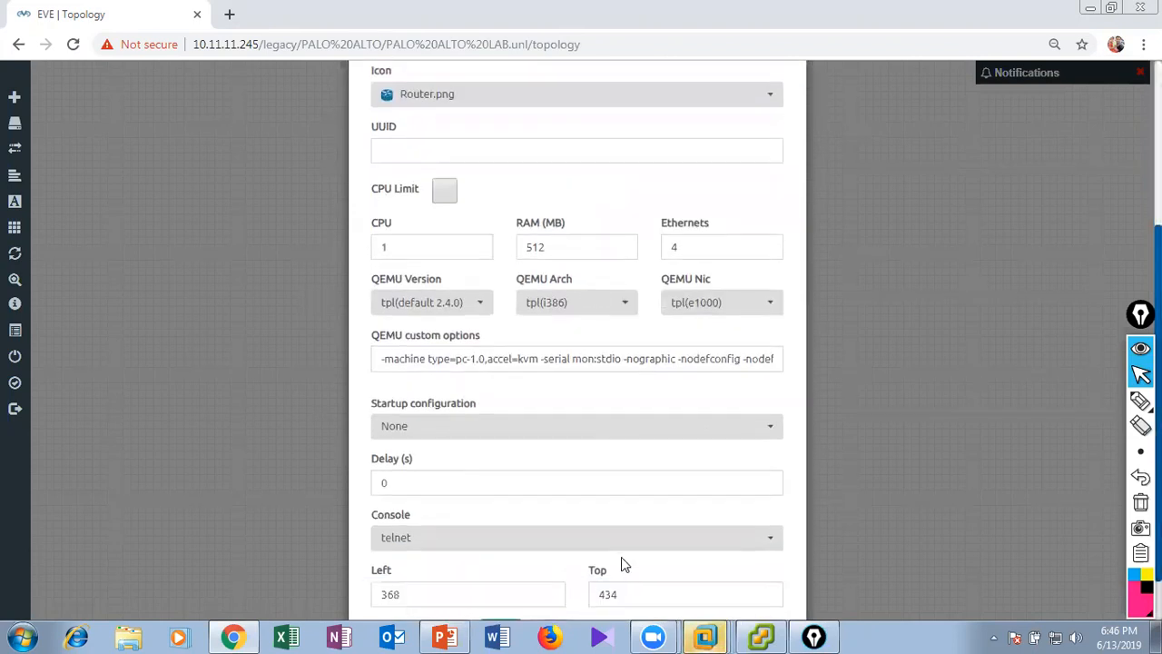
left_click(502, 573)
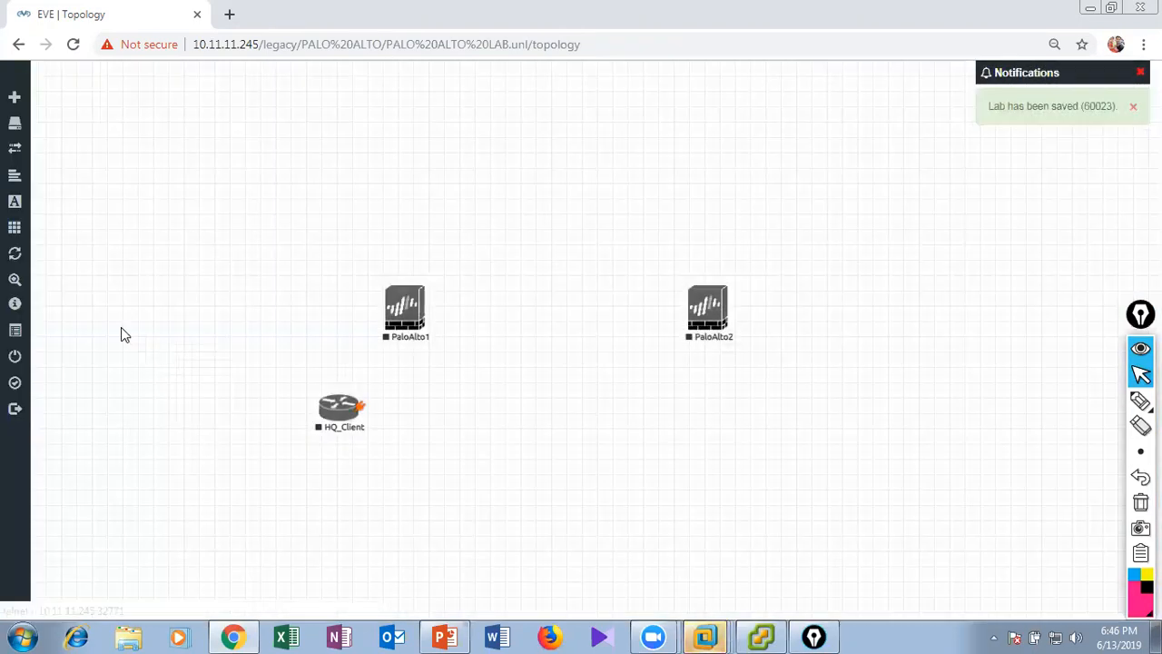
left_click_drag(125, 334, 157, 338)
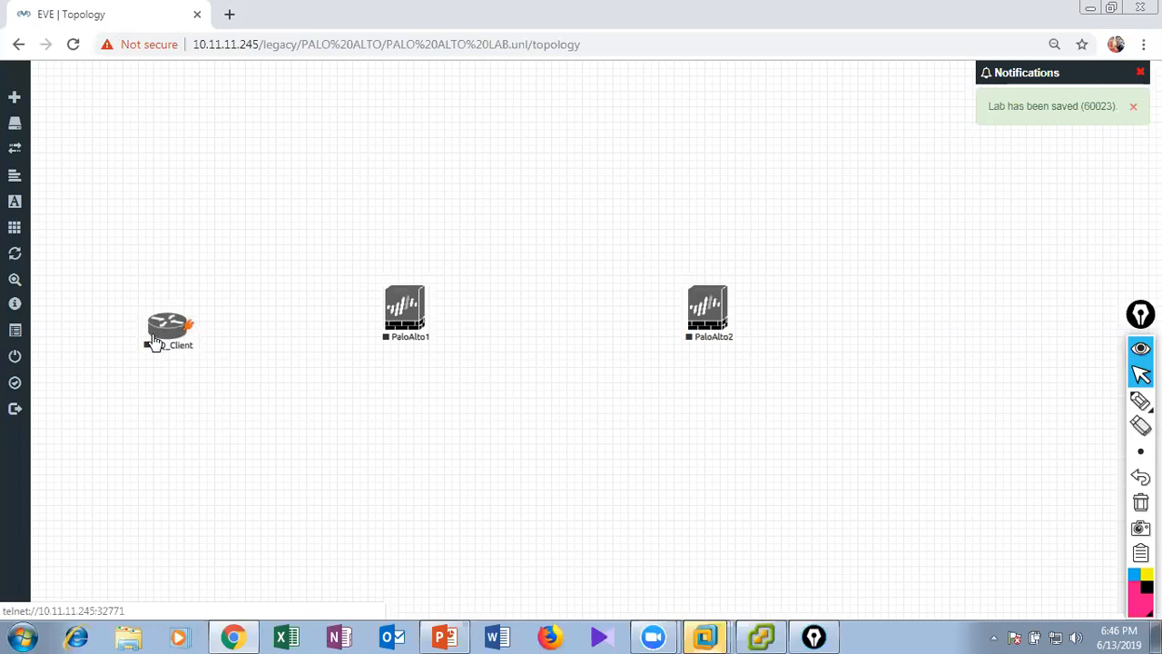
Add a Cisco vIOS node named BR_Client with the other defaults and place it to the right of PaloAlto2.
right_click(488, 479)
left_click(554, 504)
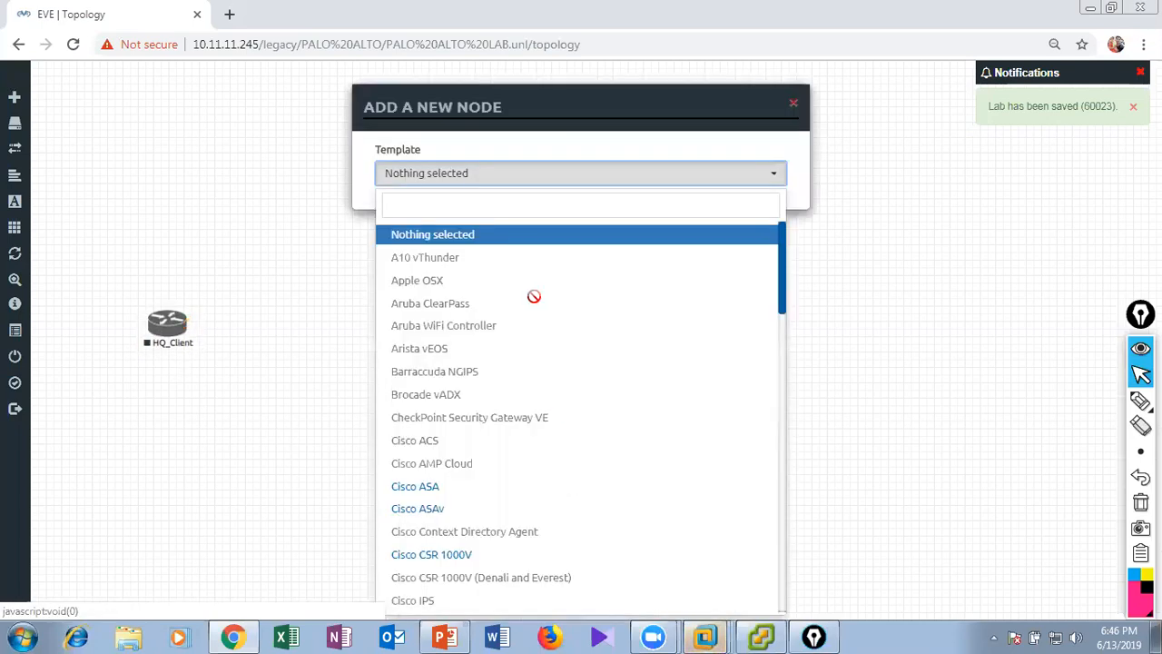
type("vio")
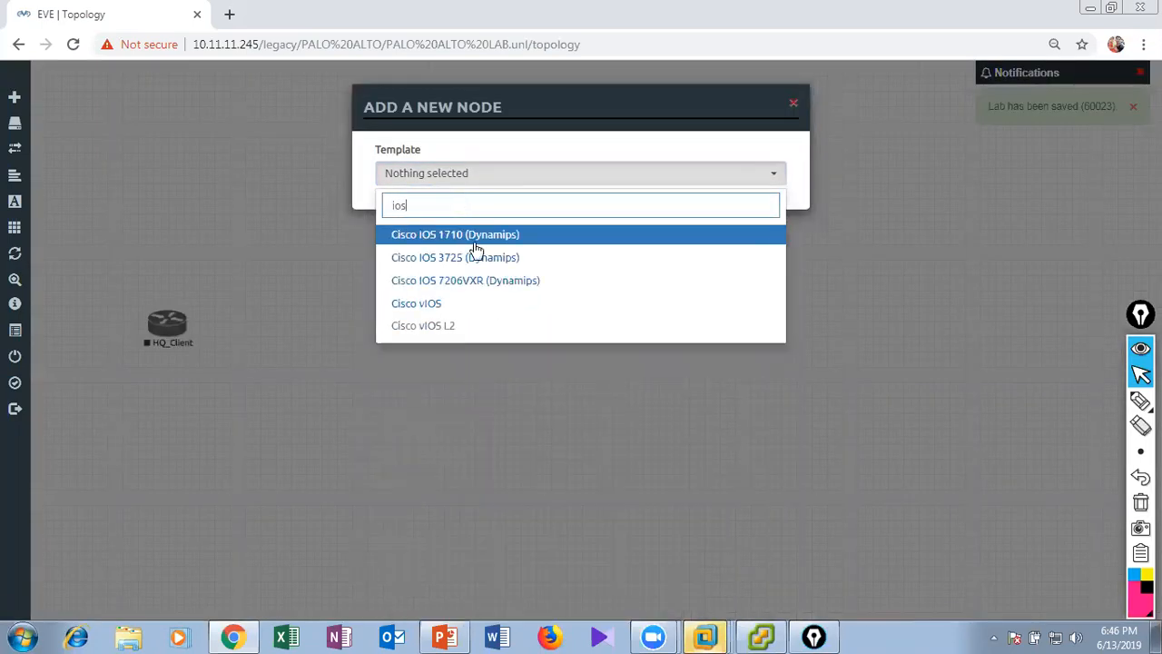
left_click(445, 307)
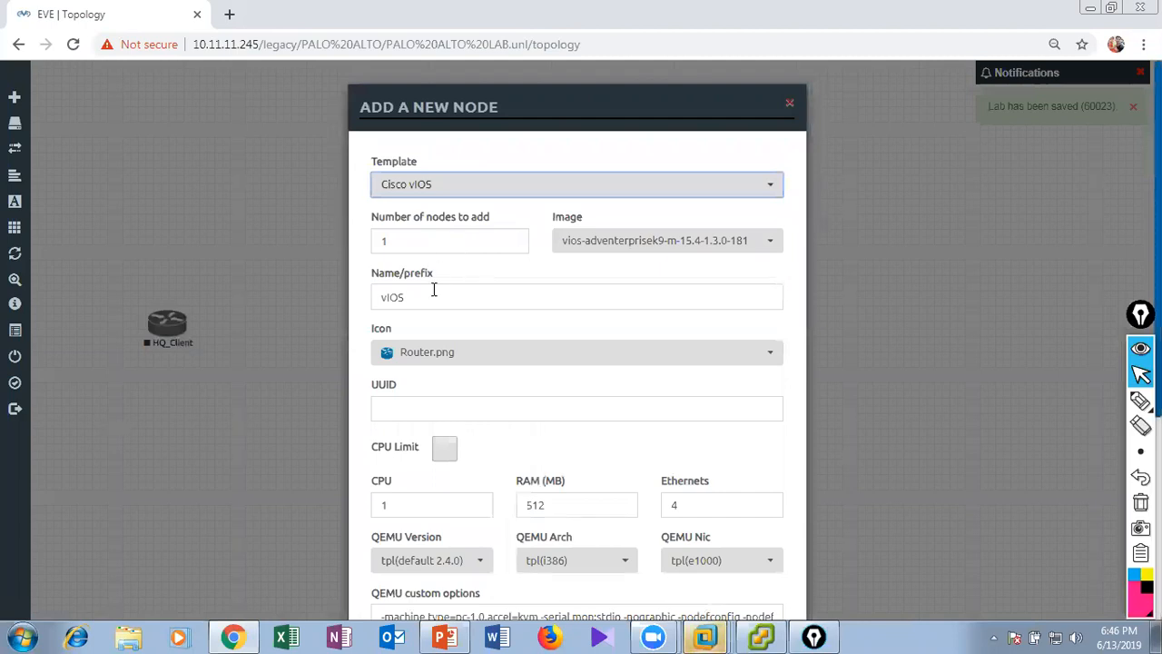
left_click_drag(426, 299, 329, 302)
type("BR_")
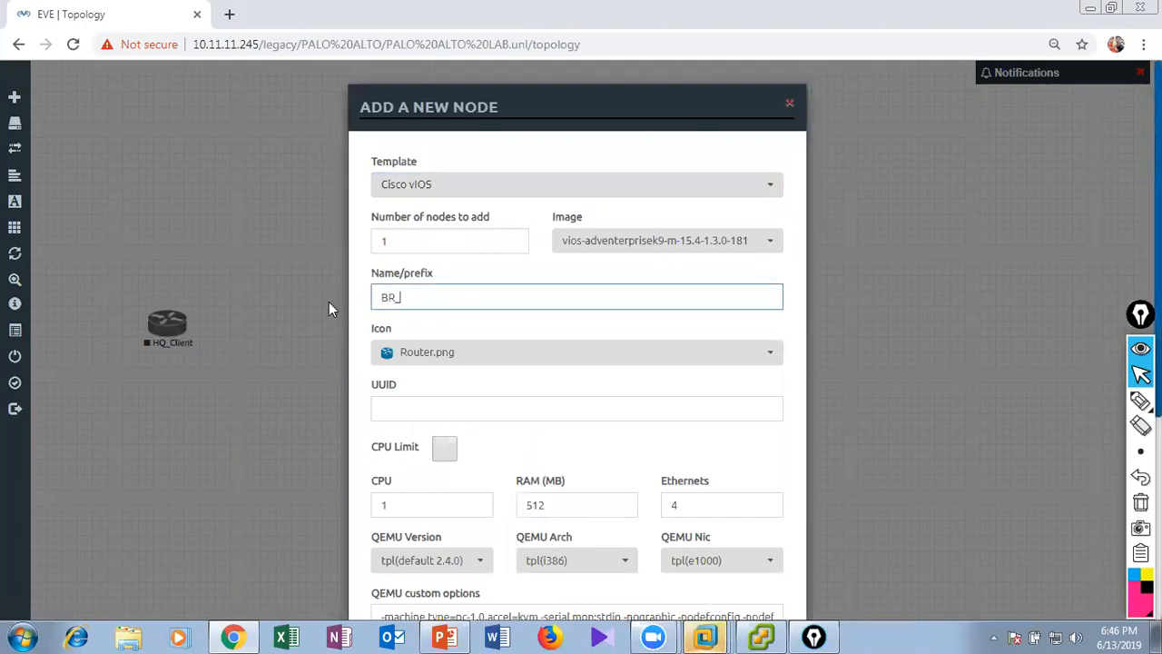
type("CLIENT")
scroll(518, 286, "down", 4)
left_click(500, 570)
left_click_drag(518, 511, 974, 316)
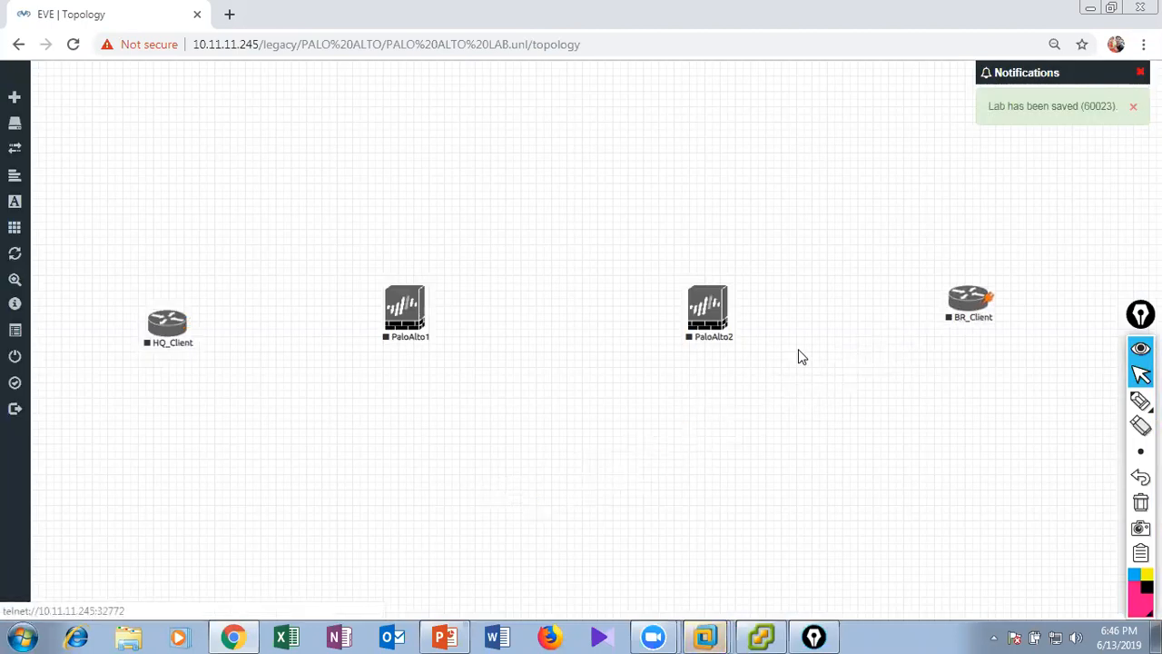
Connect HQ_Client Gi0/0 to PaloAlto1 eth1/1 and BR_Client Gi0/0 to PaloAlto2 eth1/1.
left_click_drag(166, 334, 397, 314)
left_click(607, 499)
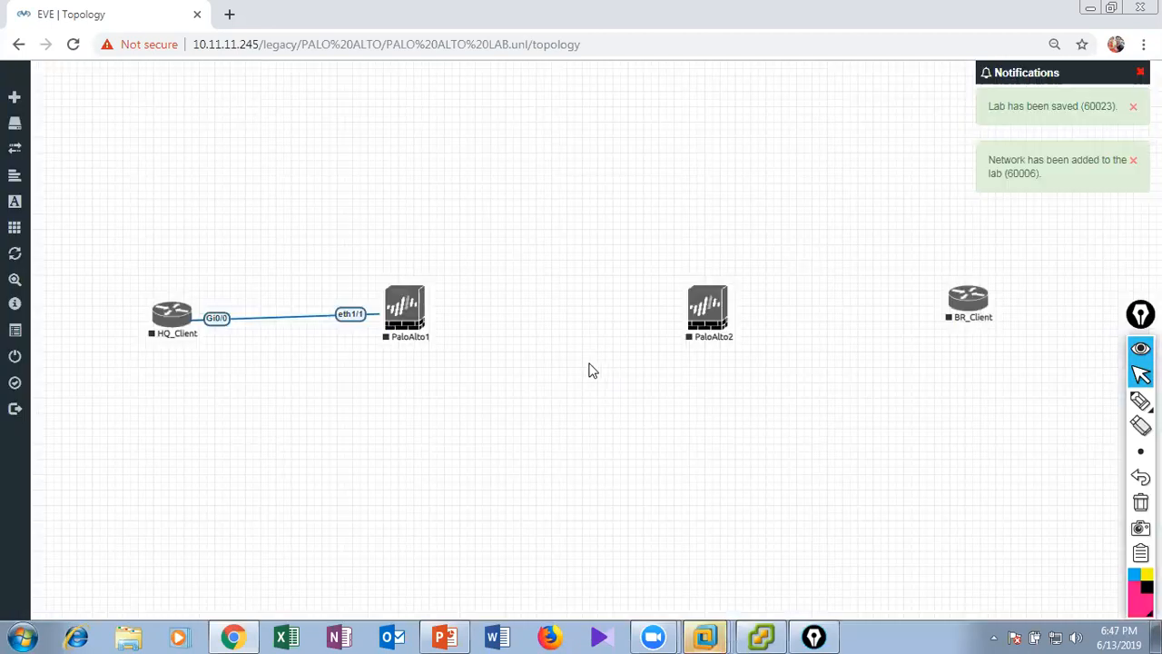
mouse_move(982, 302)
left_click_drag(981, 302, 717, 305)
left_click(613, 495)
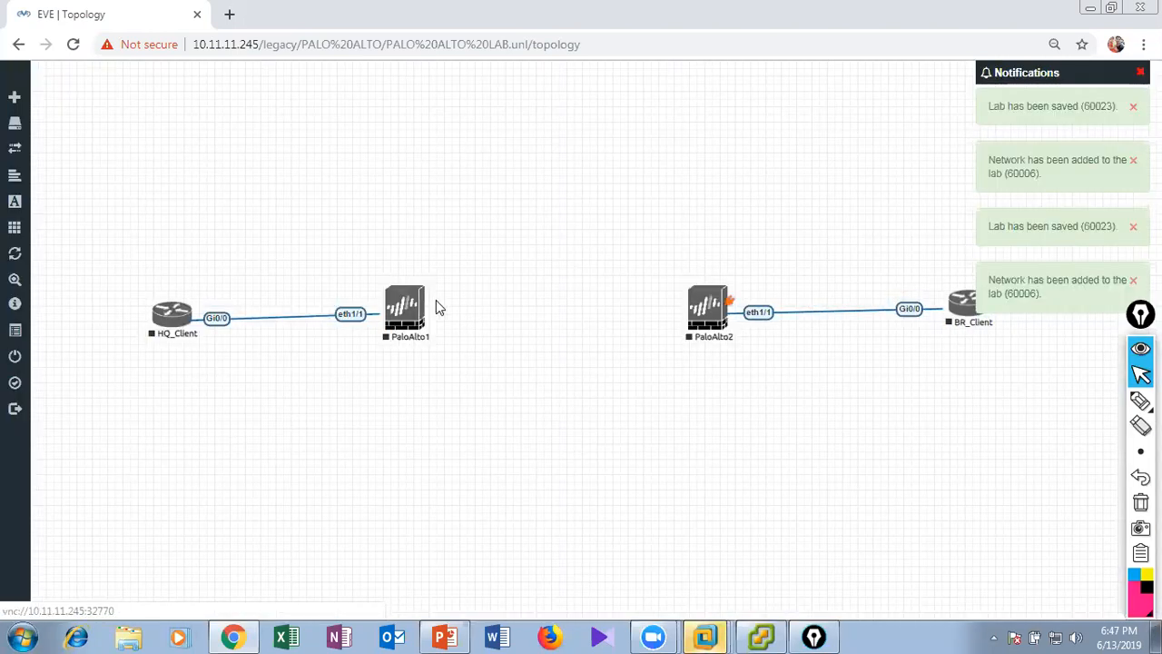
Connect PaloAlto1 eth1/2 to PaloAlto2 eth1/2 and move both client routers slightly lower than the firewalls.
left_click_drag(423, 300, 697, 311)
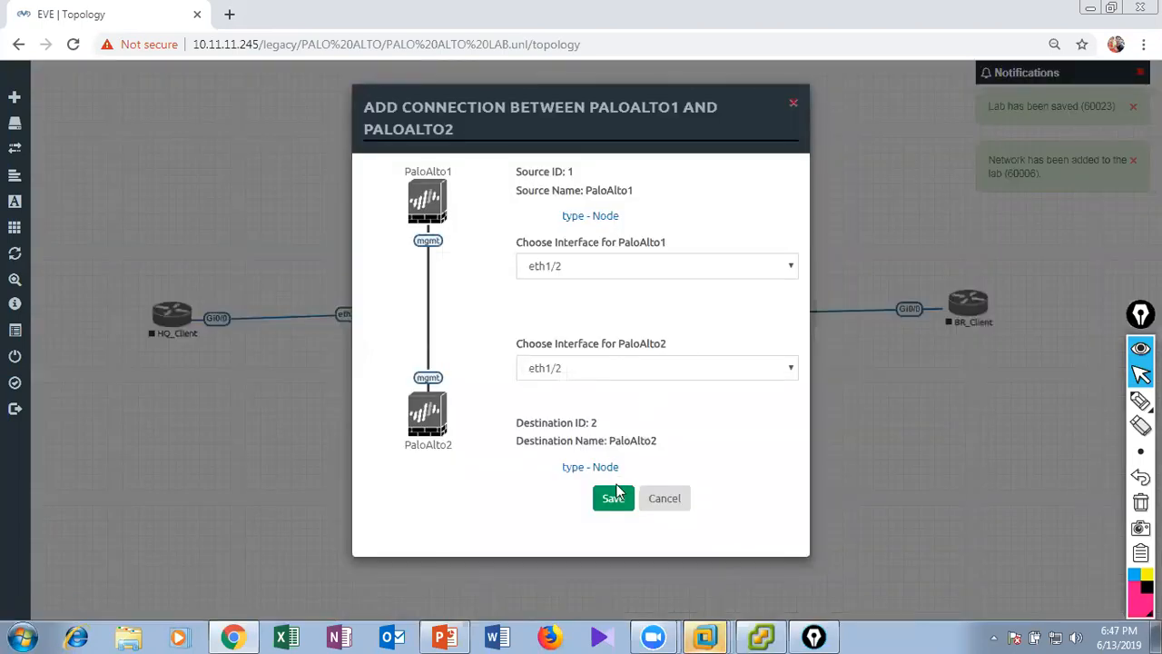
left_click(613, 498)
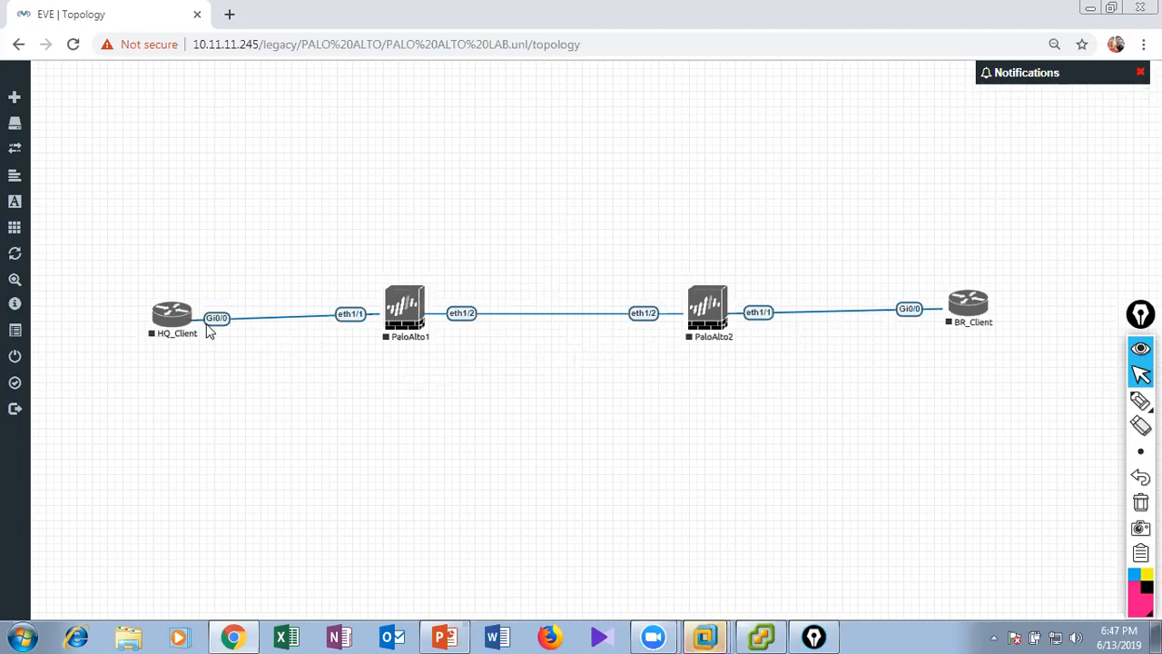
left_click_drag(176, 319, 166, 340)
left_click_drag(986, 311, 996, 339)
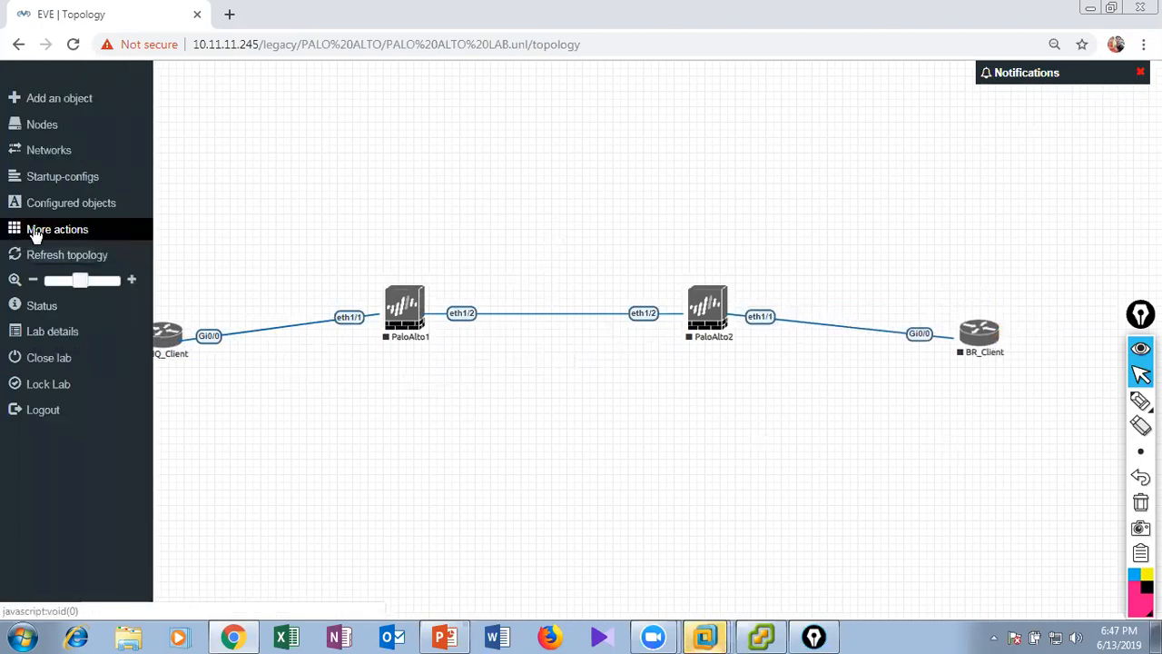
Start all nodes in the lab and check the suspend tasks of host 10.11.11.254 in VMware Workstation.
left_click(36, 232)
left_click(120, 247)
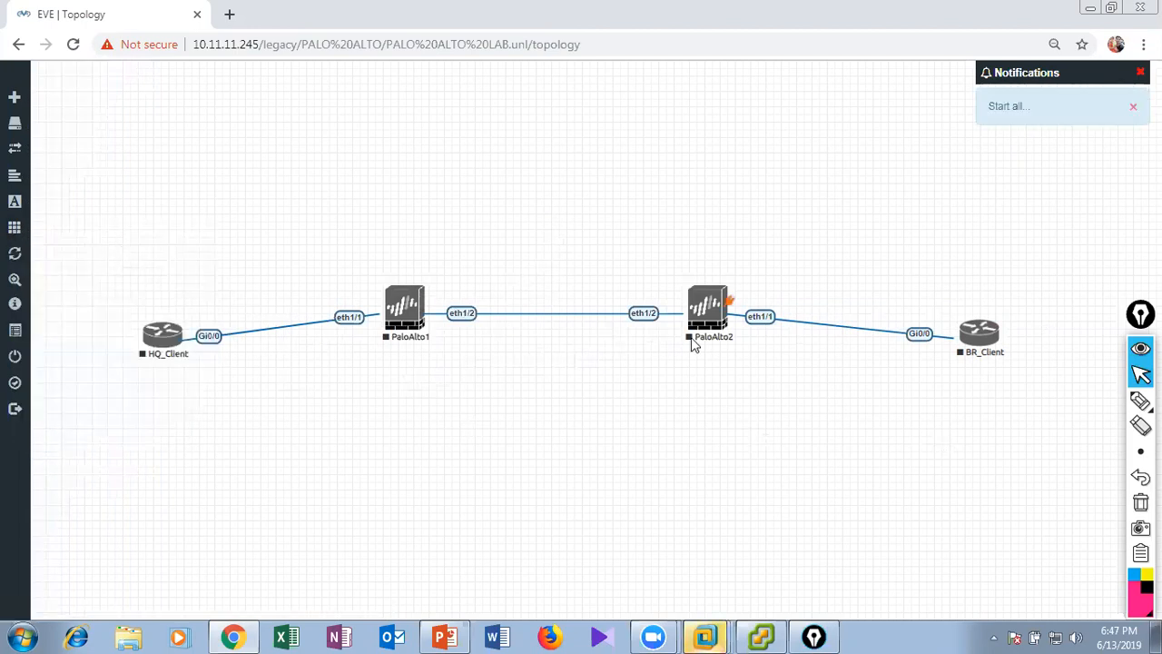
left_click(716, 623)
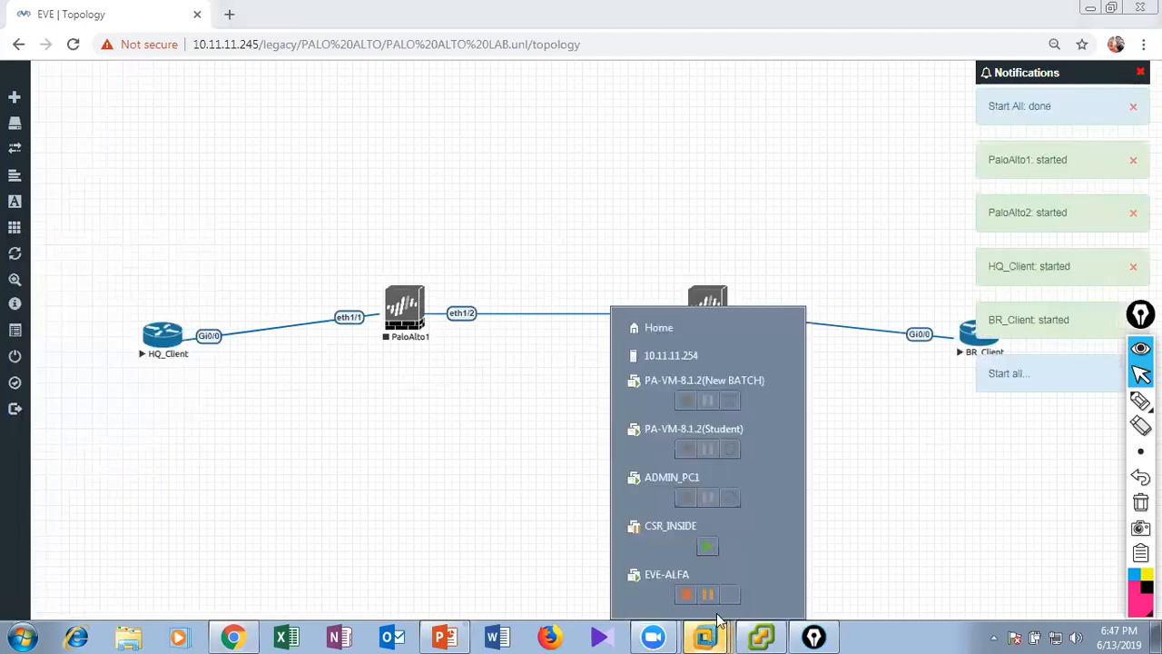
left_click(629, 550)
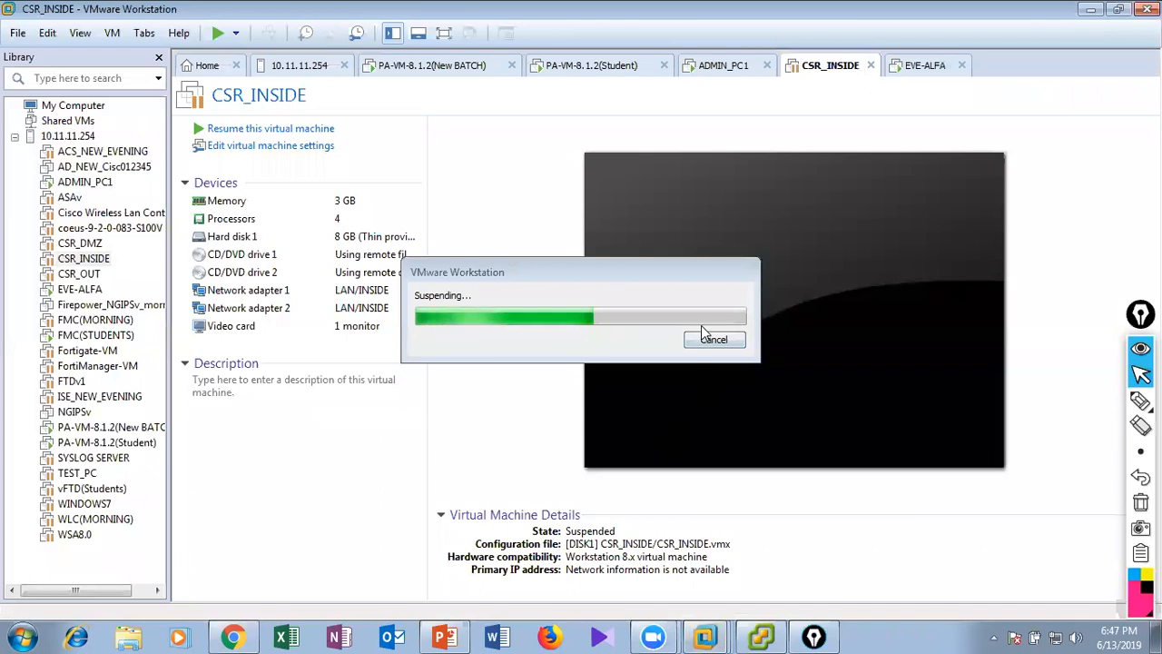
left_click(289, 71)
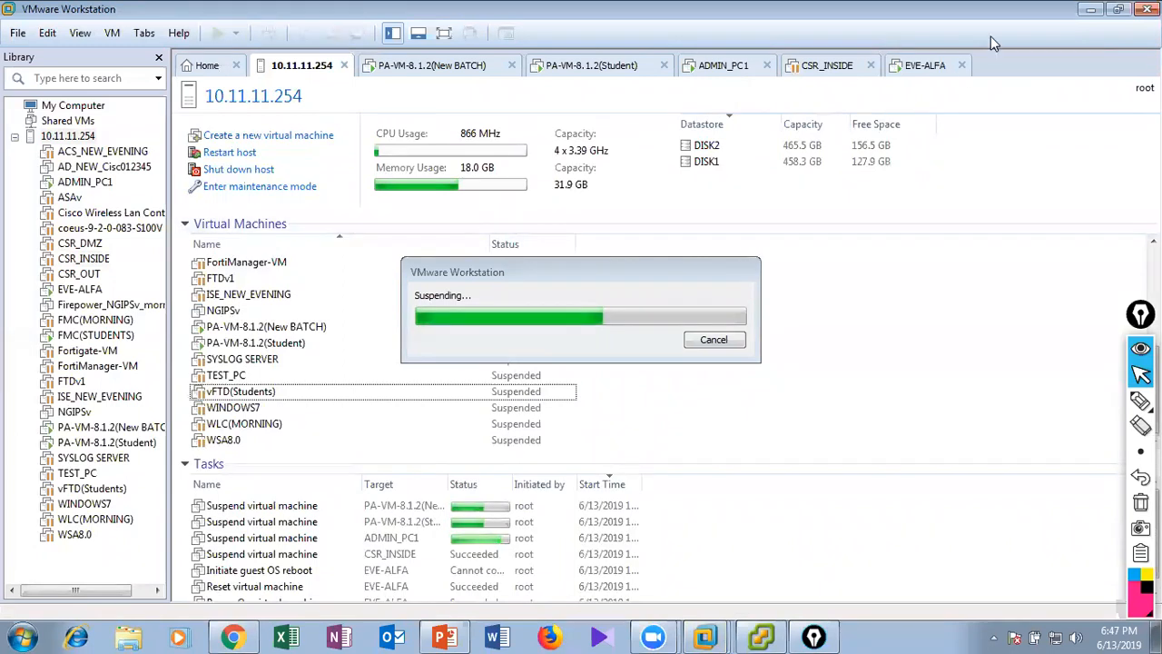
left_click(1091, 9)
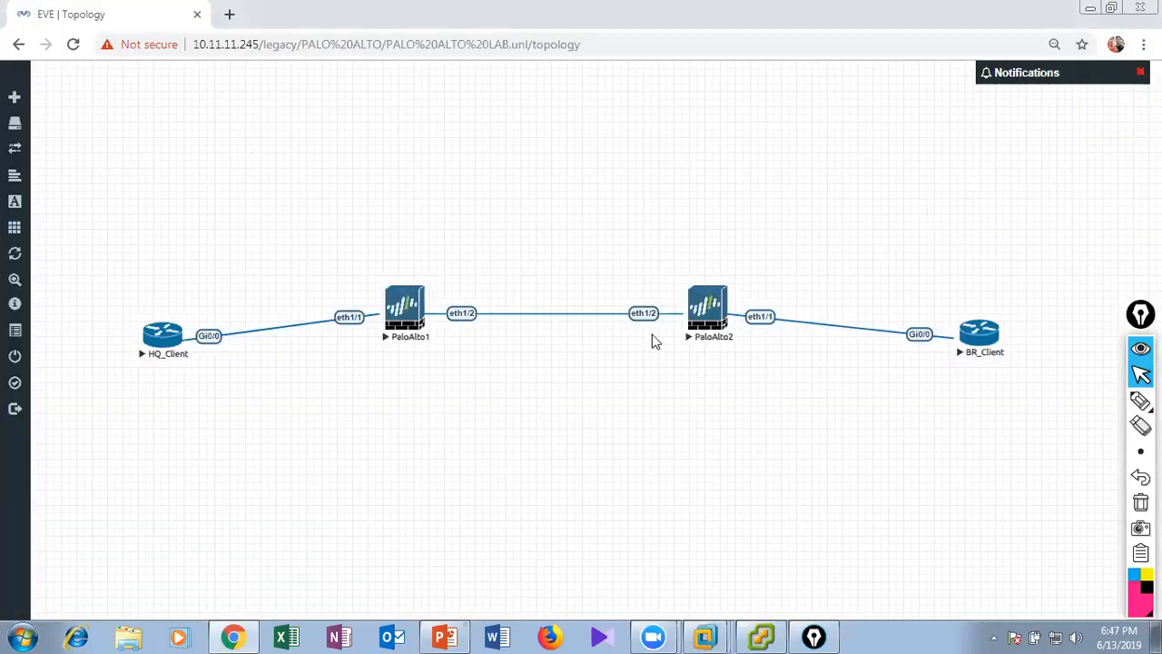
Open Telnet consoles for HQ_Client and BR_Client and minimize both console windows.
left_click(163, 341)
left_click(605, 145)
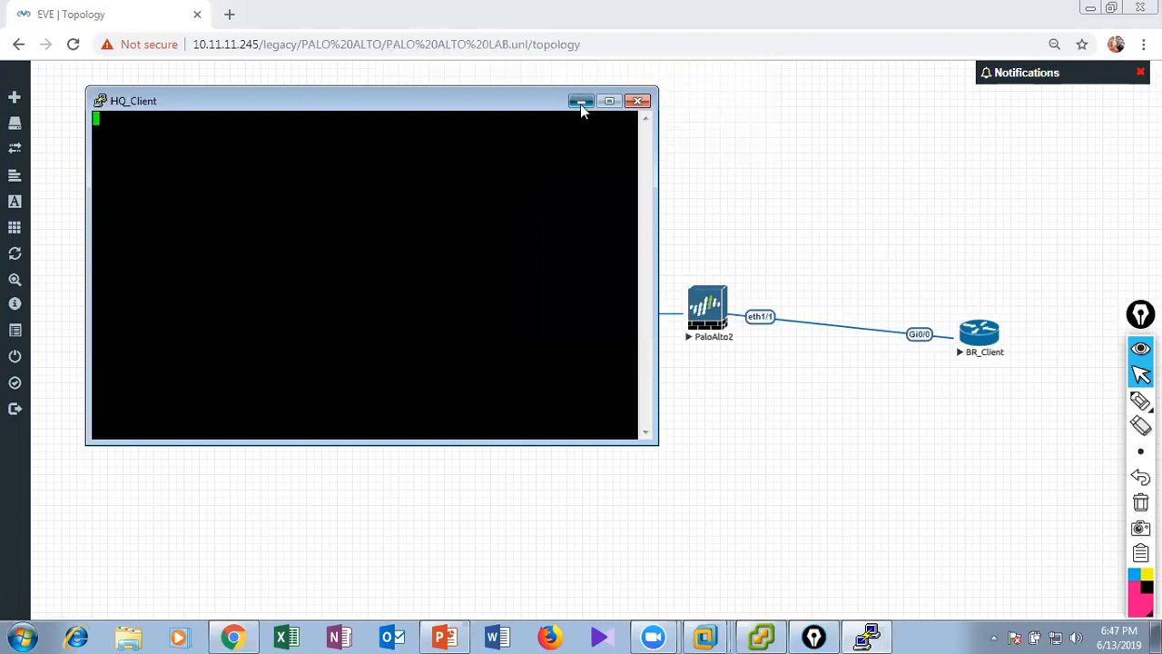
left_click(582, 102)
left_click(983, 343)
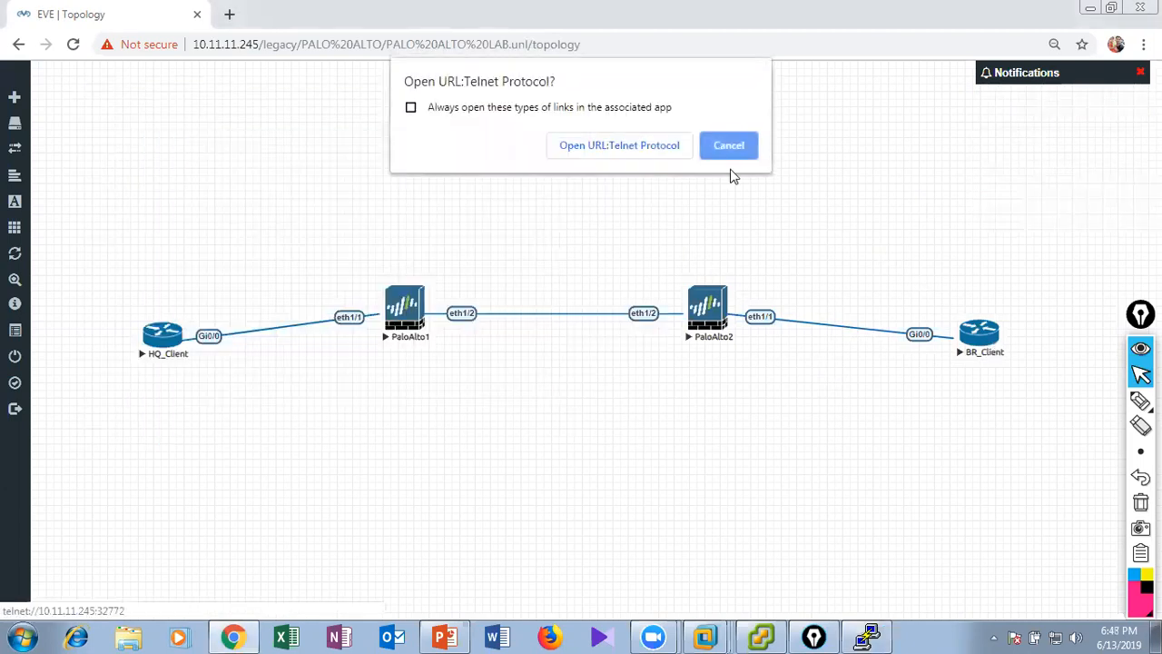
left_click(635, 145)
left_click(601, 123)
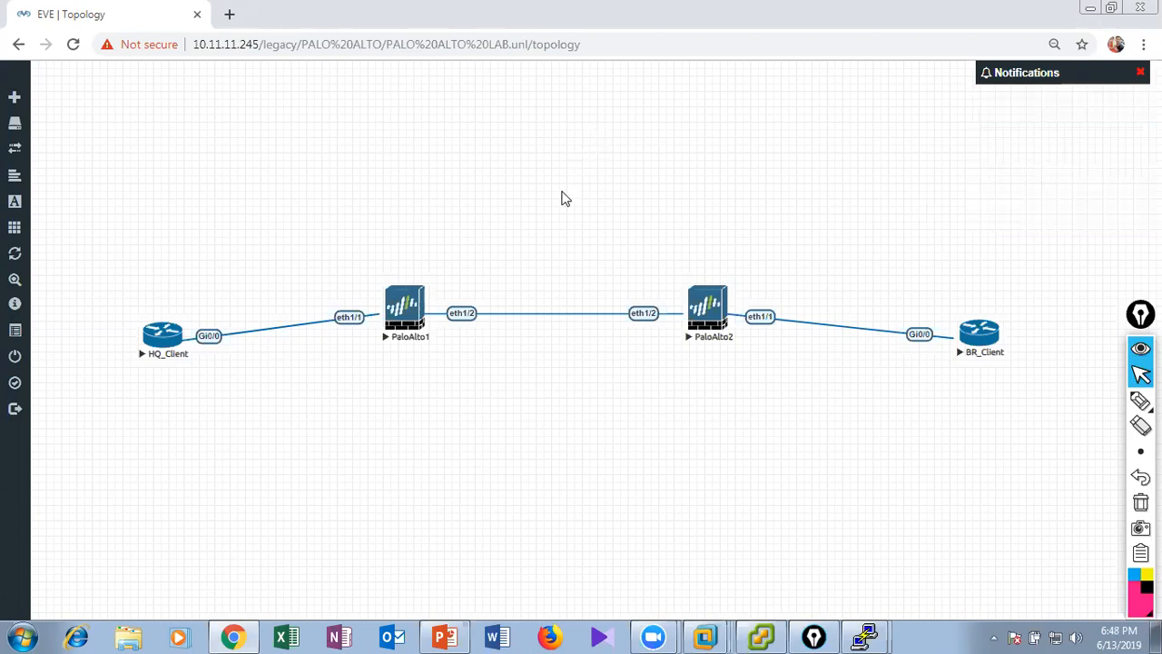
Stop the PaloAlto1 and PaloAlto2 firewall nodes.
right_click(407, 309)
left_click(443, 331)
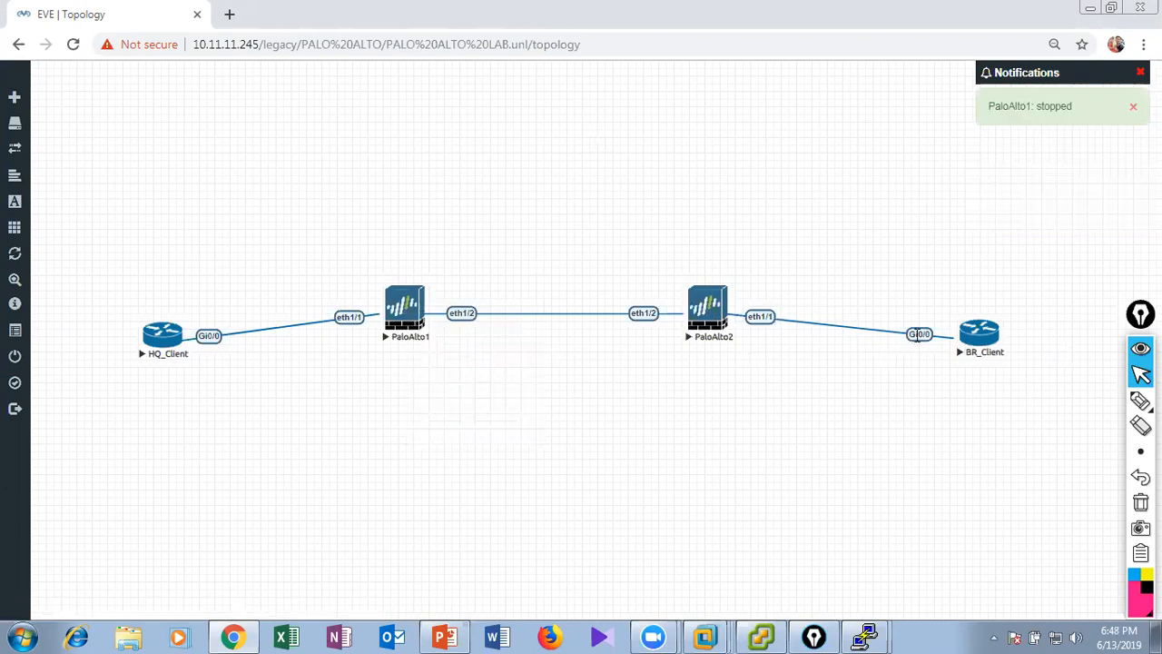
right_click(703, 311)
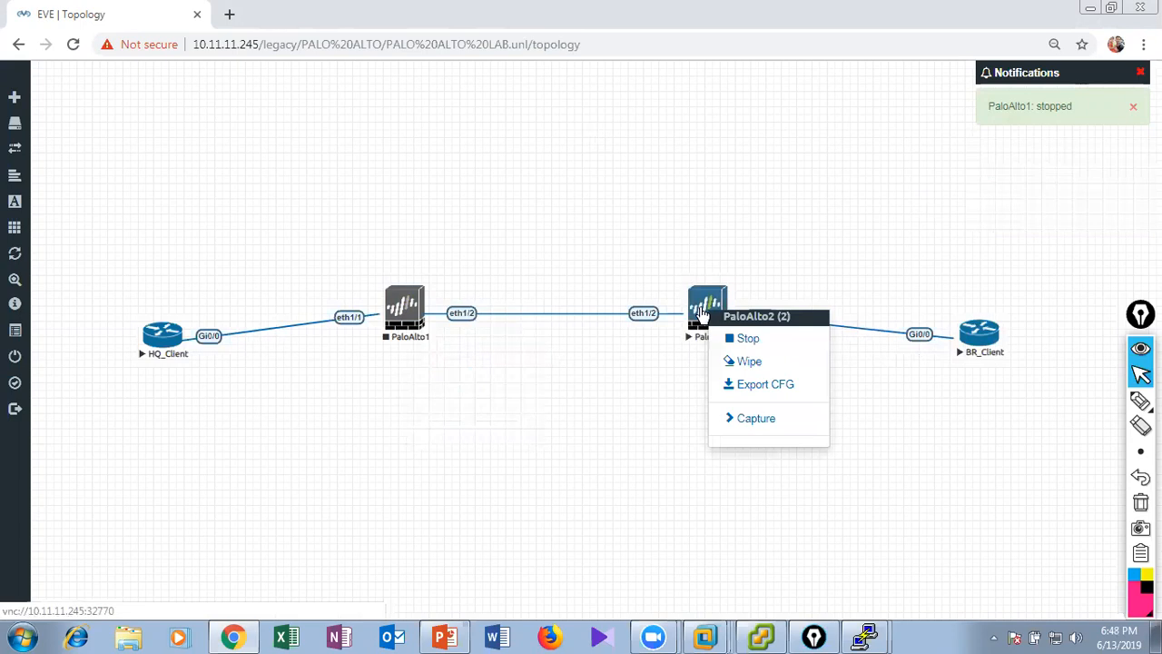
left_click(740, 338)
Add one Windows node with the win-7test image and the default settings above the firewalls.
right_click(439, 221)
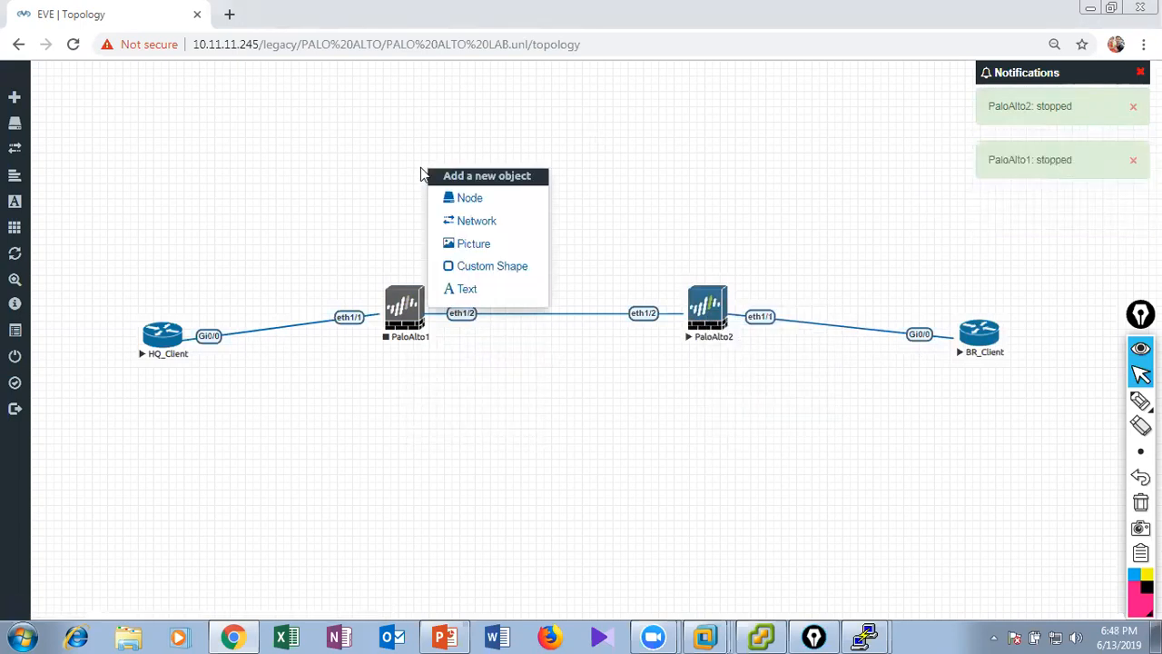
left_click(489, 202)
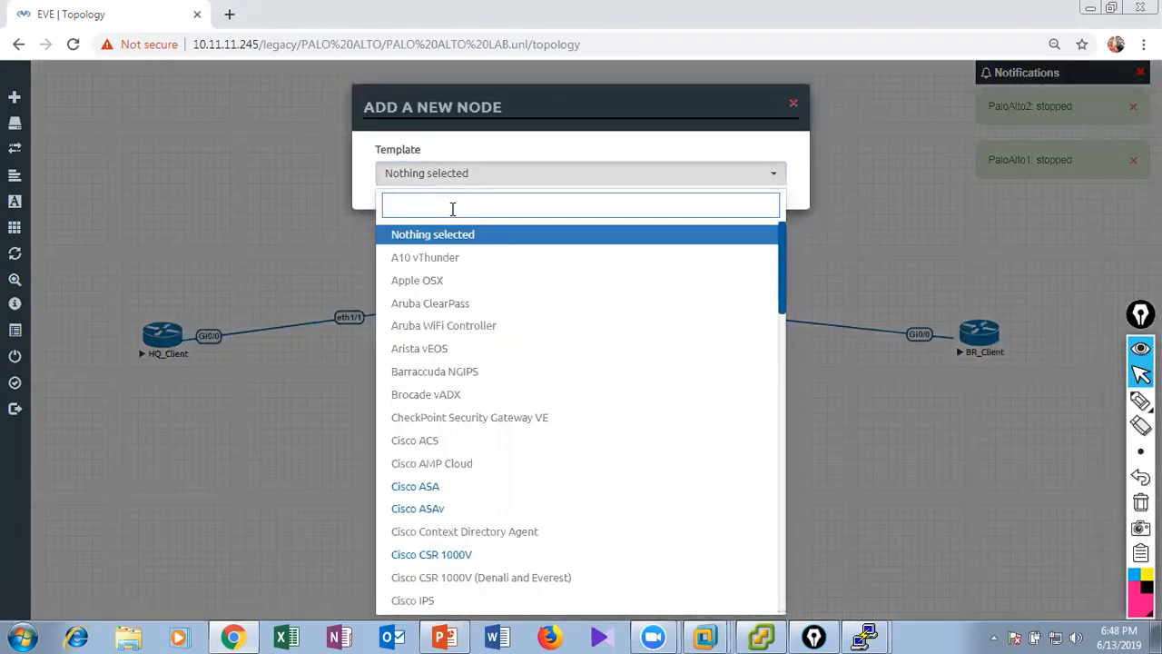
type("a")
key("BackSpace")
type("win")
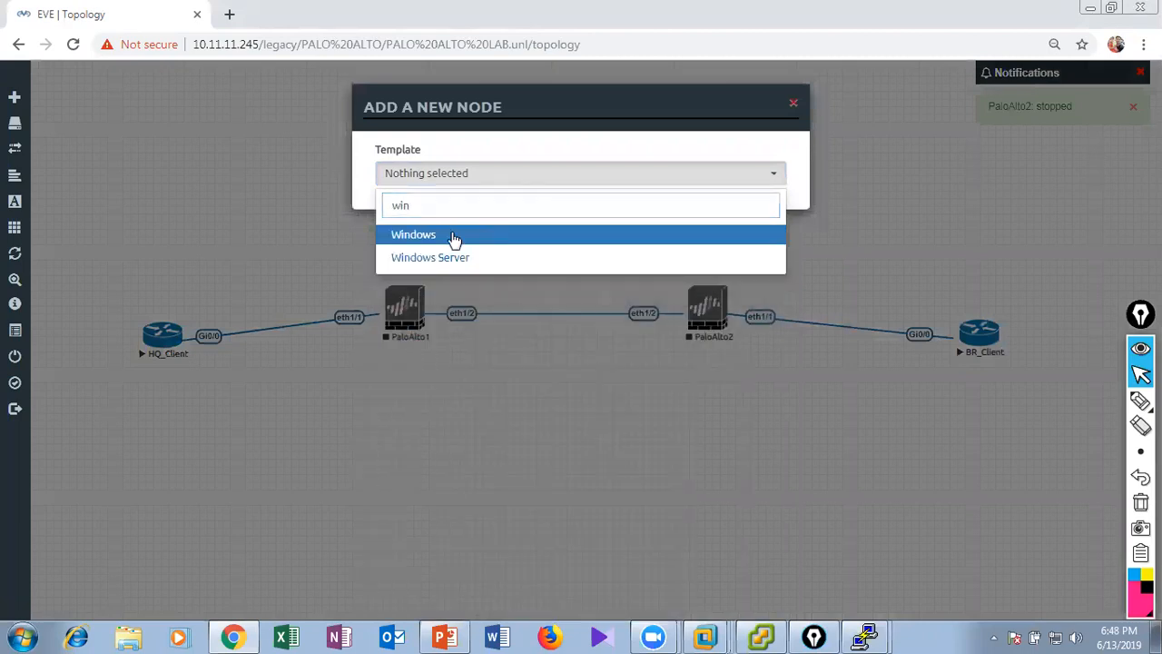
left_click(454, 235)
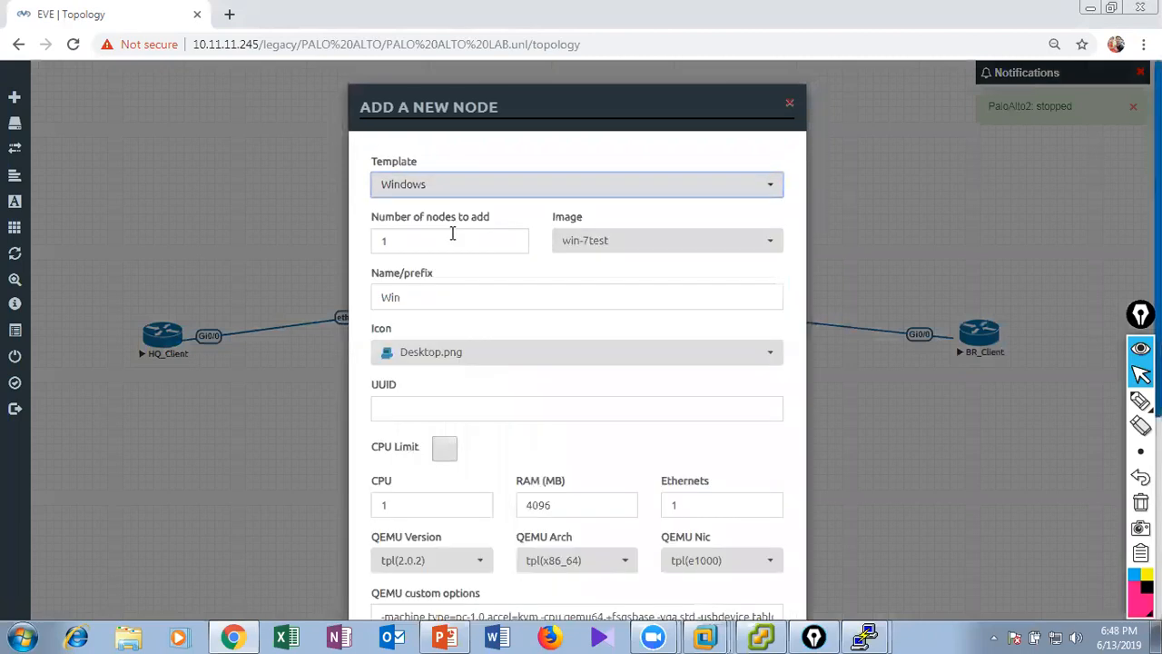
scroll(610, 345, "down", 3)
scroll(599, 426, "down", 2)
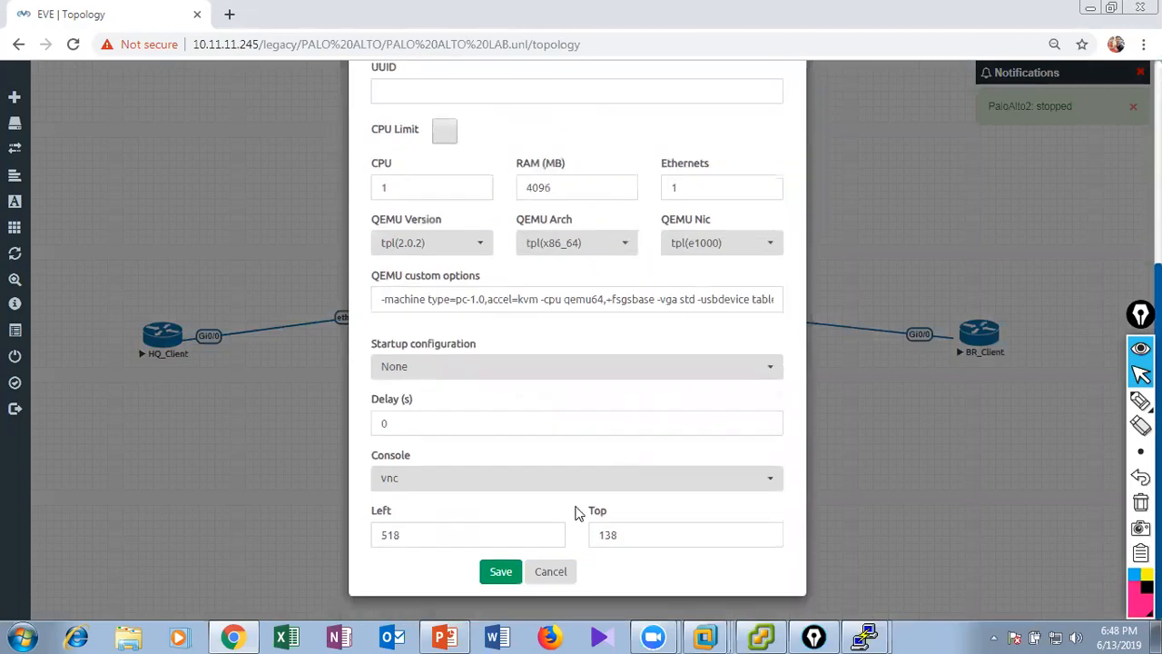
left_click(488, 574)
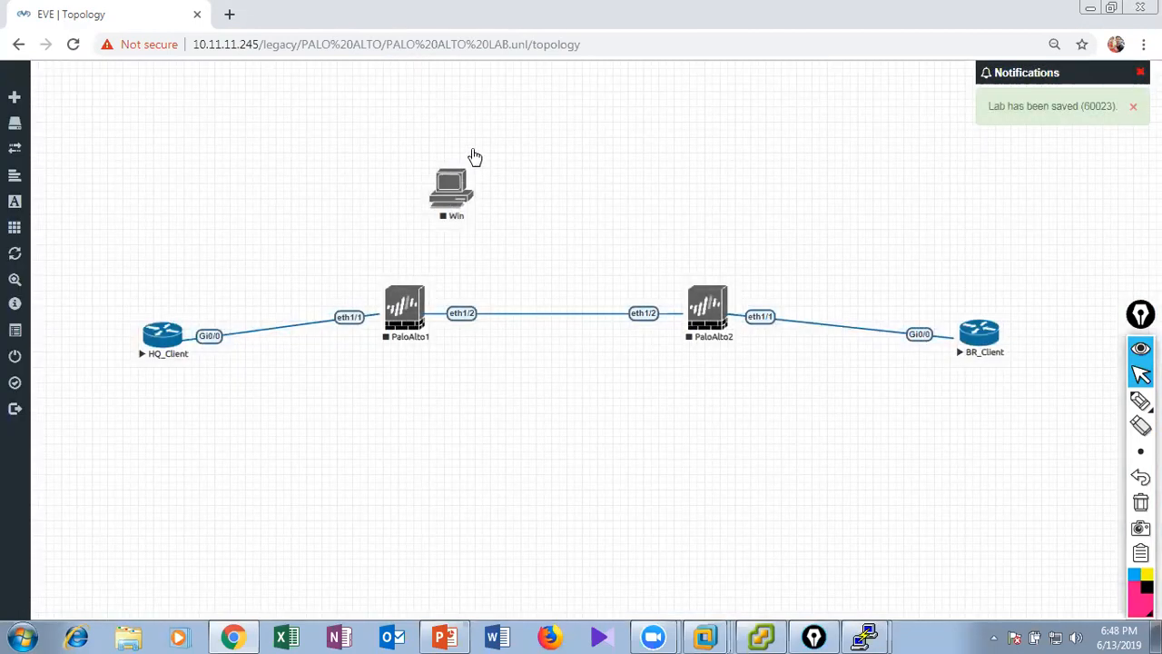
Begin adding a new node in the space below the Win node, based on the Cisco IOL template.
right_click(476, 212)
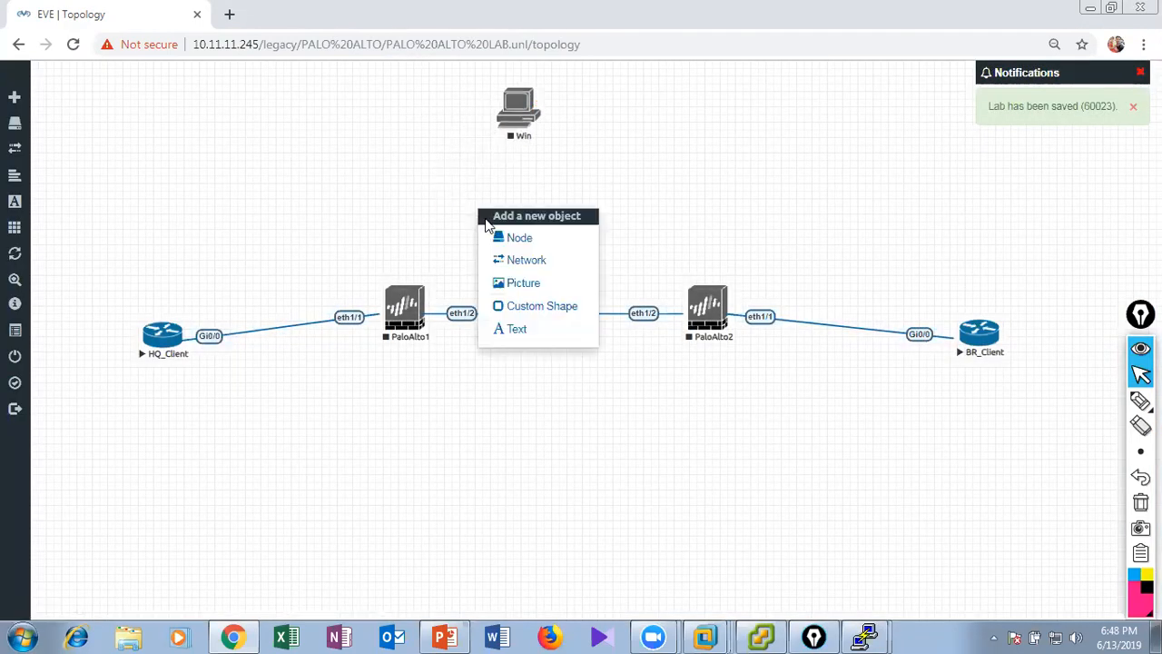
left_click(521, 238)
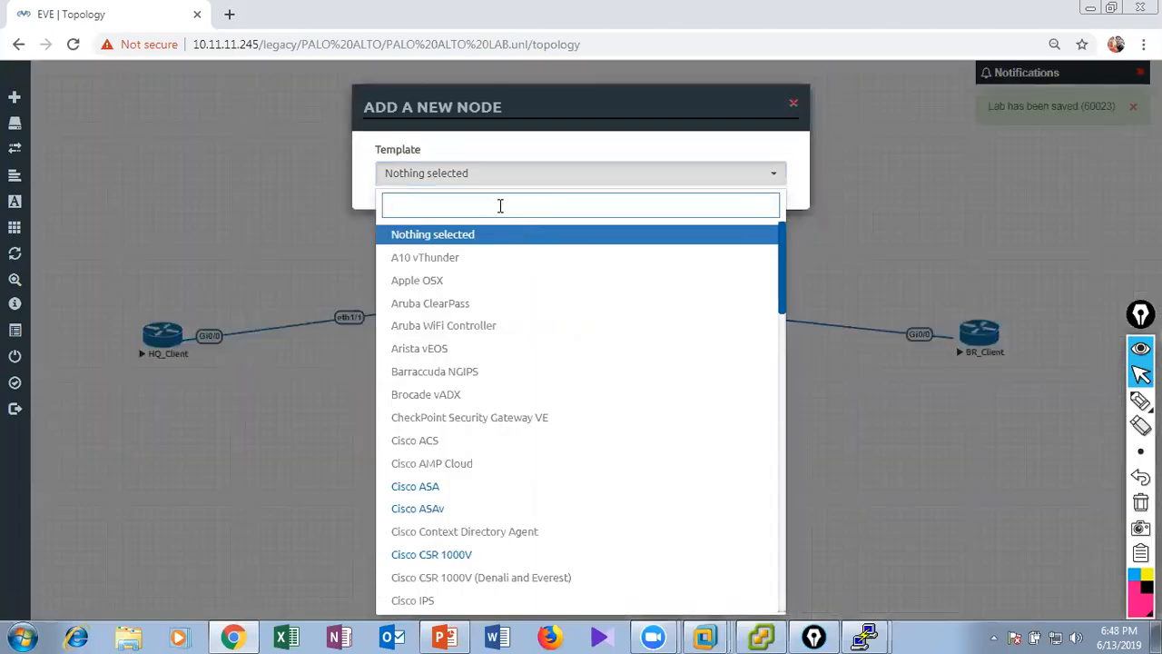
type("iol")
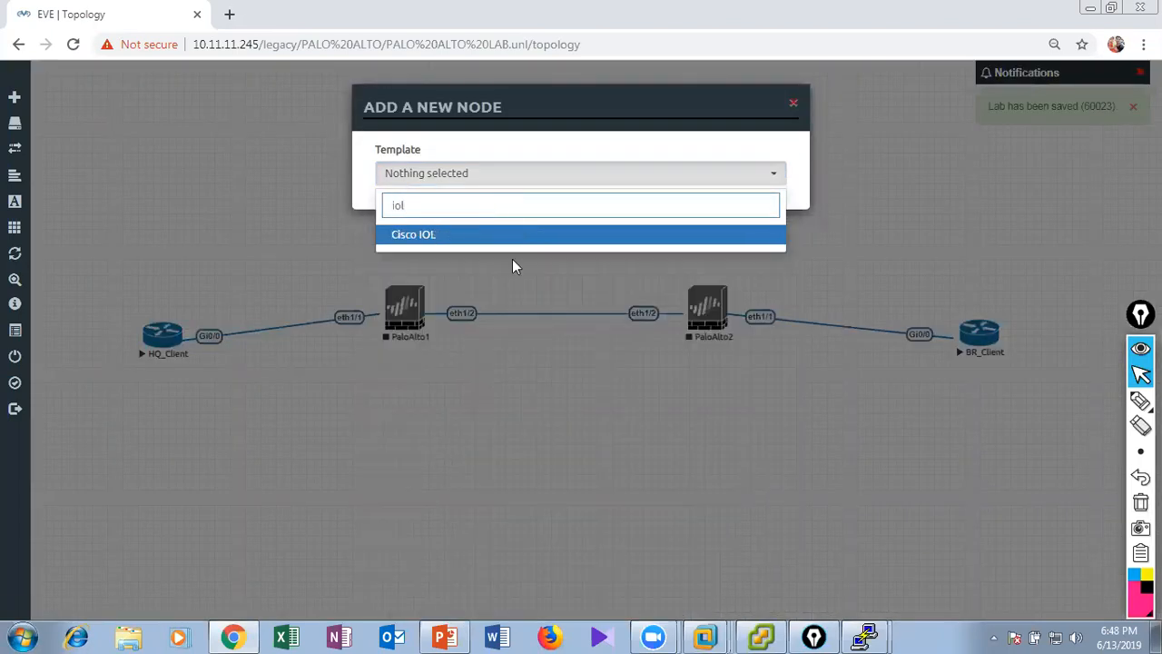
left_click(514, 254)
left_click(523, 174)
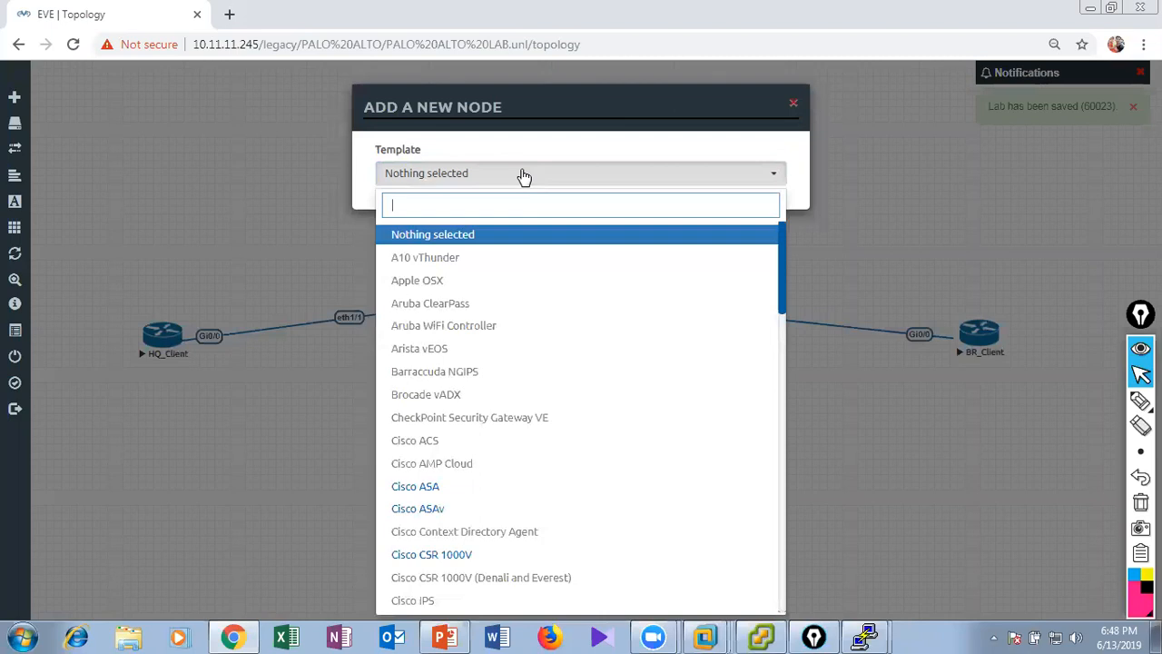
type("iol")
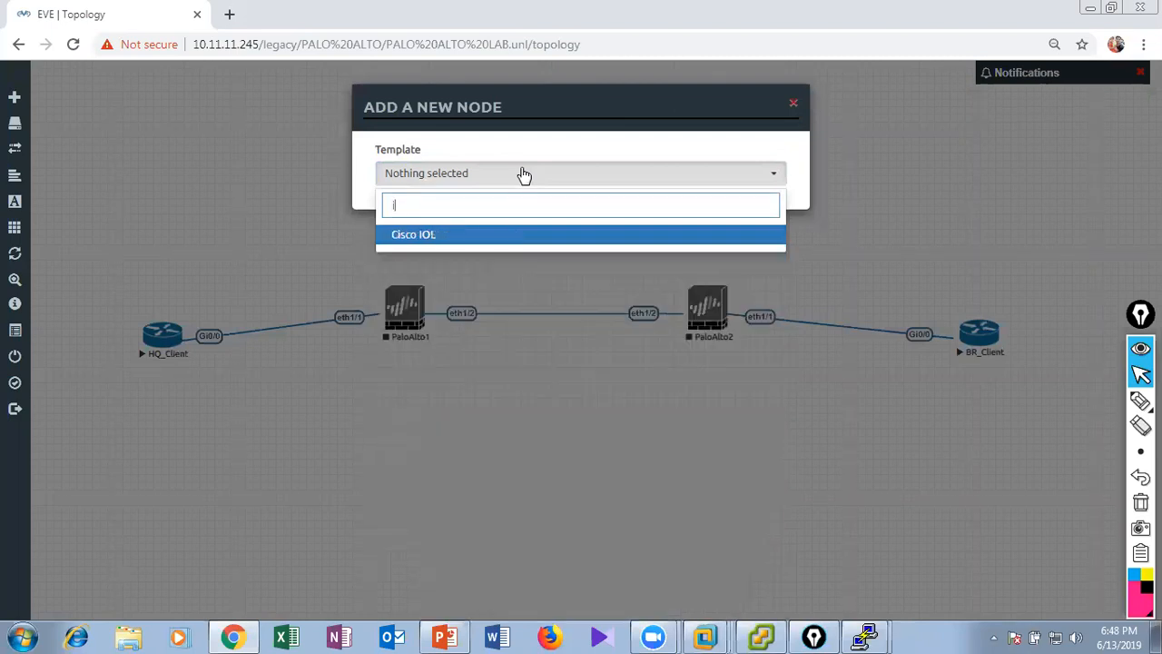
left_click(518, 234)
Configure the node with the L2-ADVENTERPRISEK9-M-15.2-IRON image, name SW and Switch.png icon, save it, and centre it between the firewalls.
left_click(627, 240)
left_click(635, 294)
left_click_drag(404, 298, 367, 297)
type("SW")
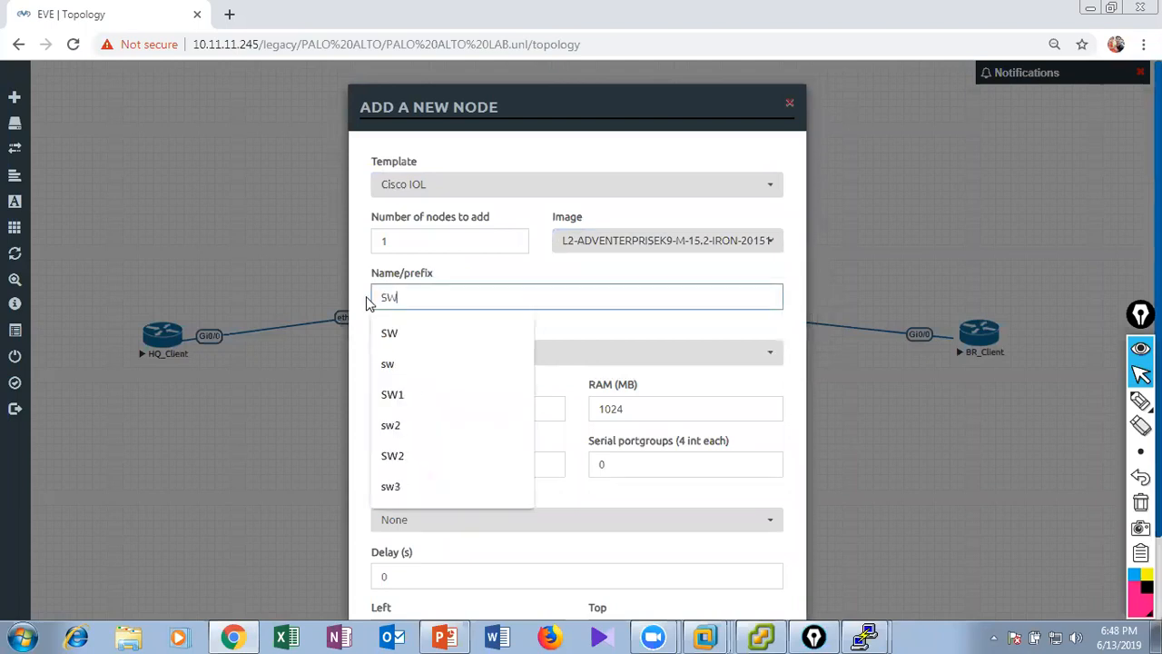
left_click(708, 353)
left_click(602, 392)
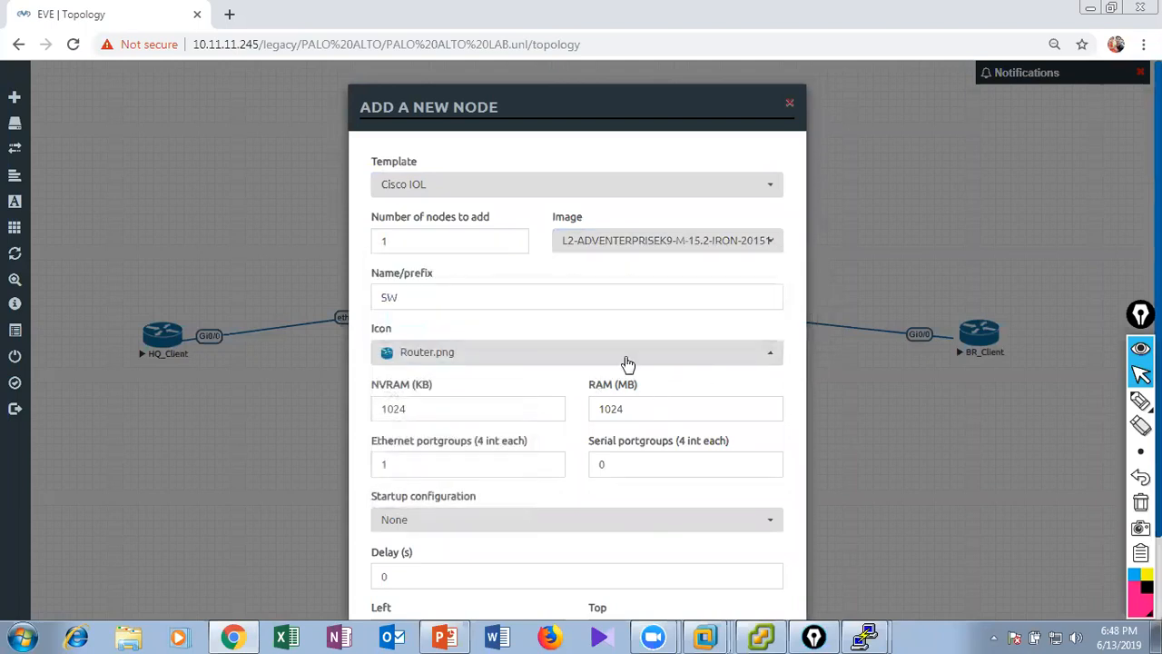
left_click(475, 365)
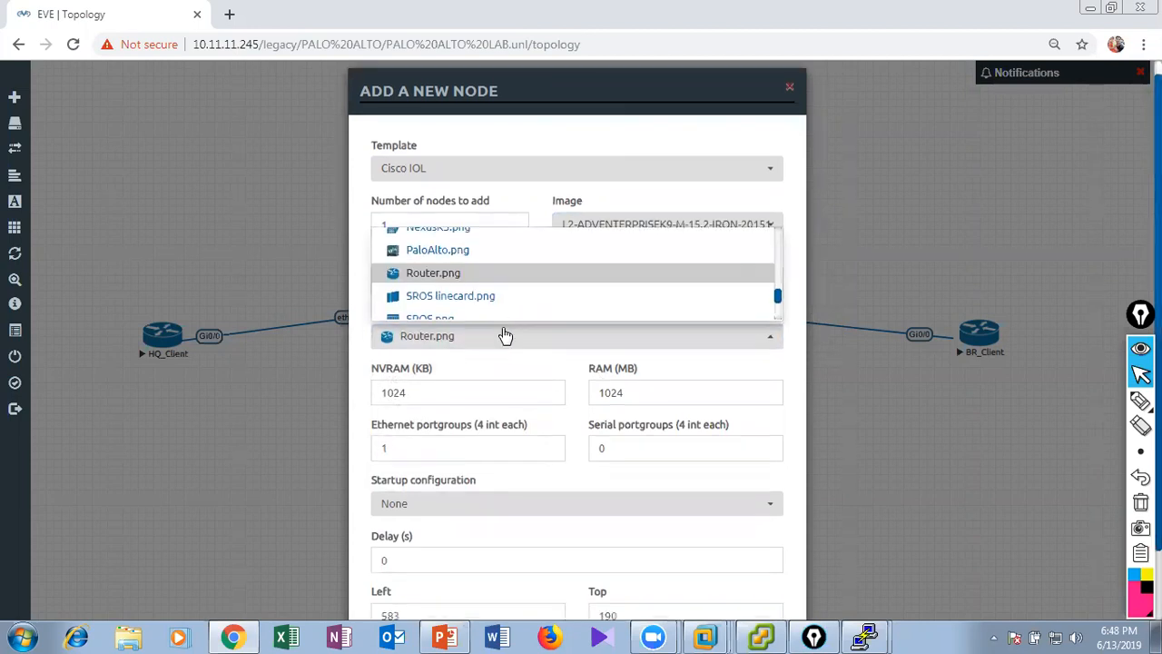
scroll(503, 332, "down", 4)
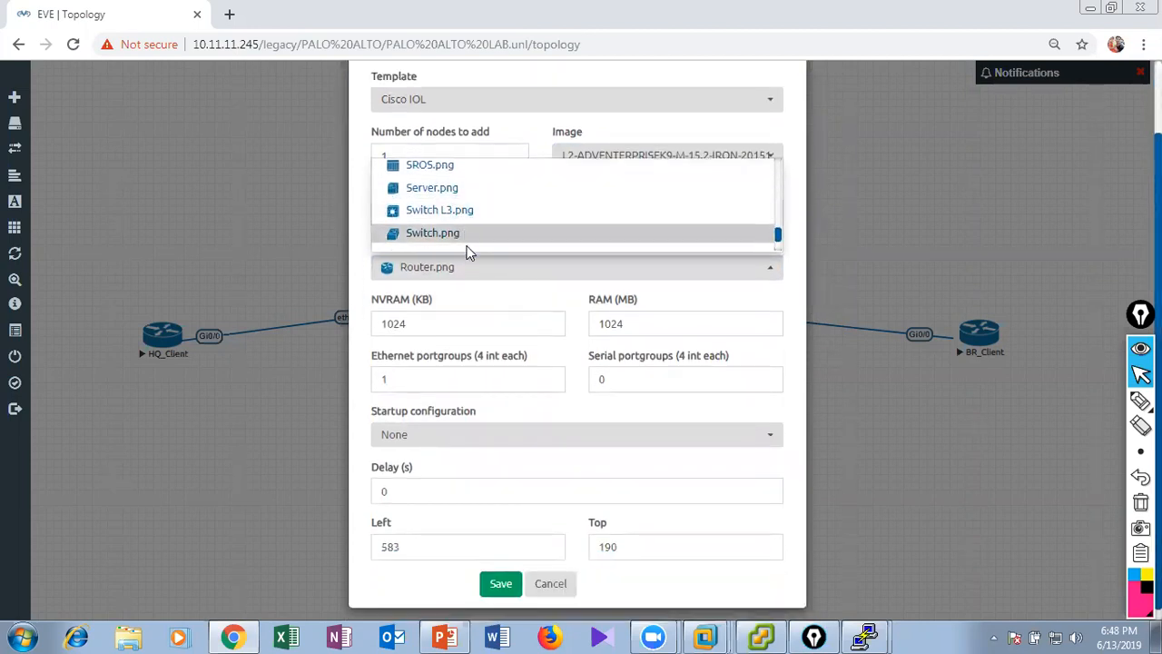
left_click(466, 238)
left_click(502, 583)
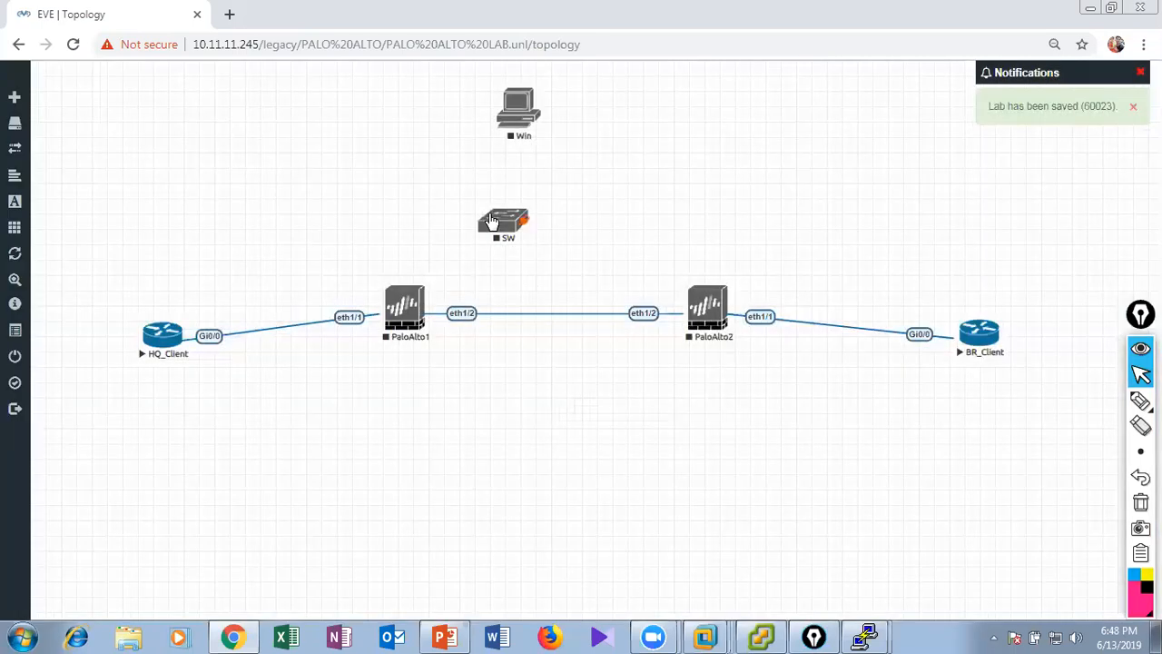
left_click_drag(498, 222, 550, 216)
Connect the mgmt interface of PaloAlto1 to interface e0/0 of SW.
mouse_move(423, 294)
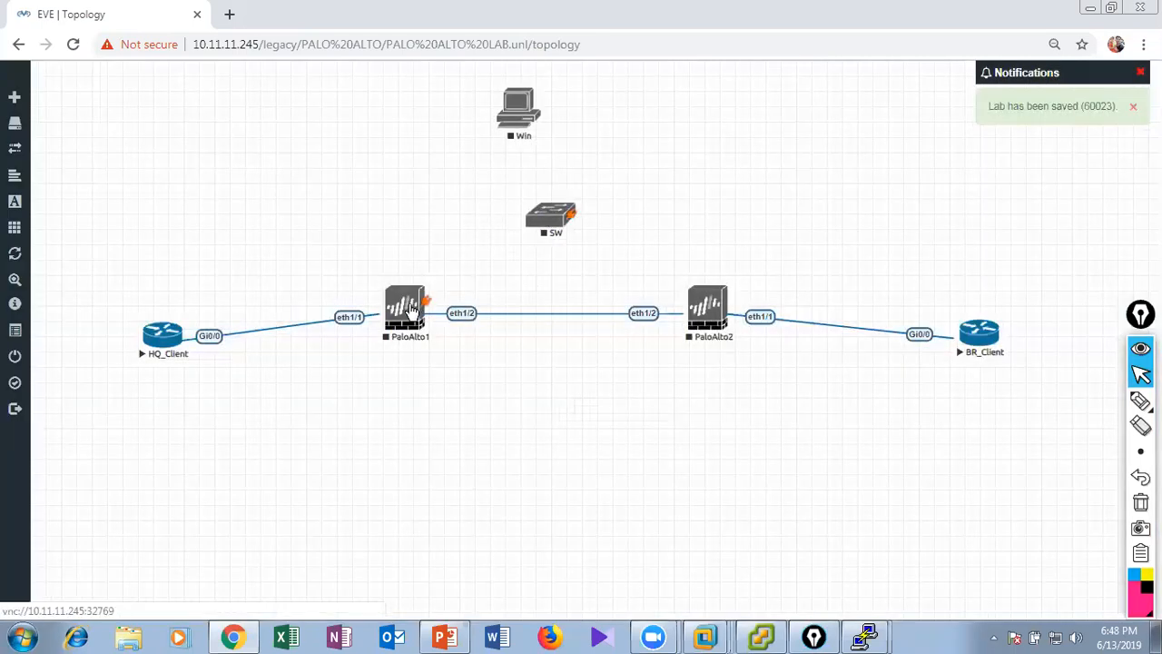
left_click_drag(423, 294, 549, 216)
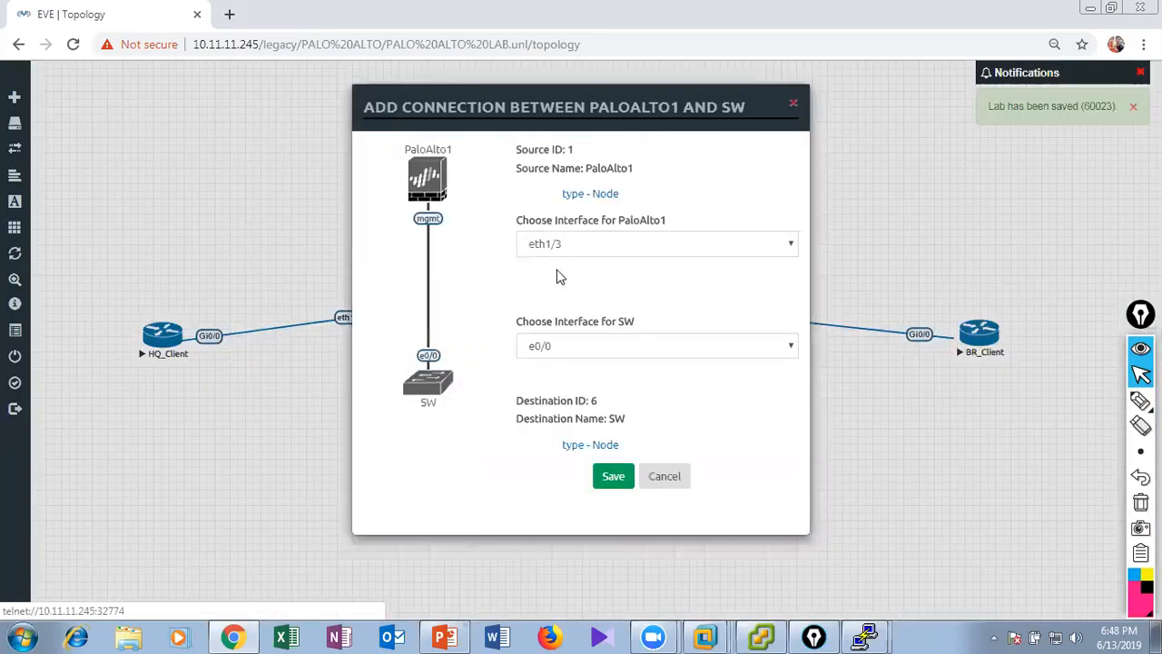
left_click(582, 245)
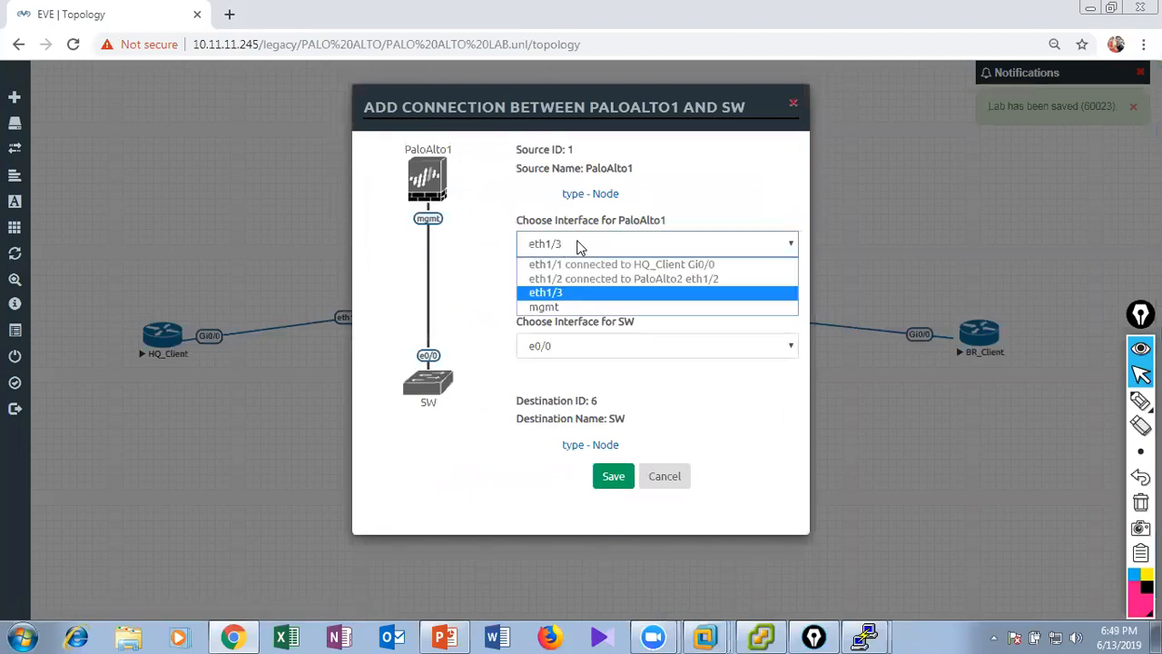
left_click(576, 311)
left_click(617, 479)
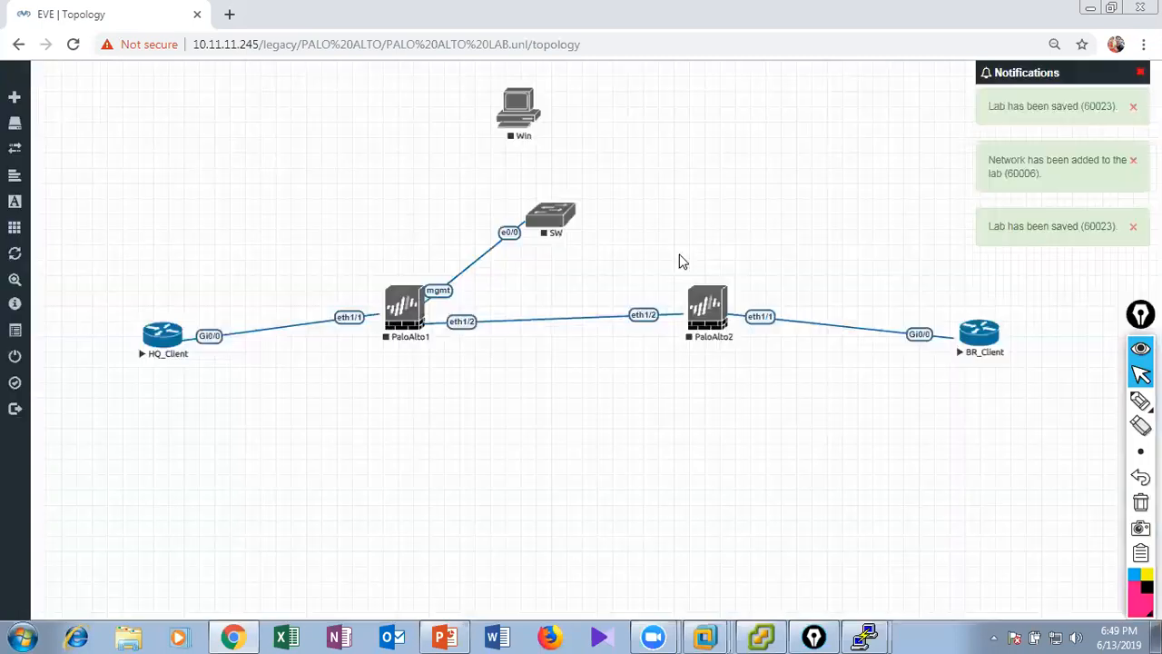
Connect the mgmt interface of PaloAlto2 to interface e0/1 of SW.
left_click_drag(730, 297, 563, 218)
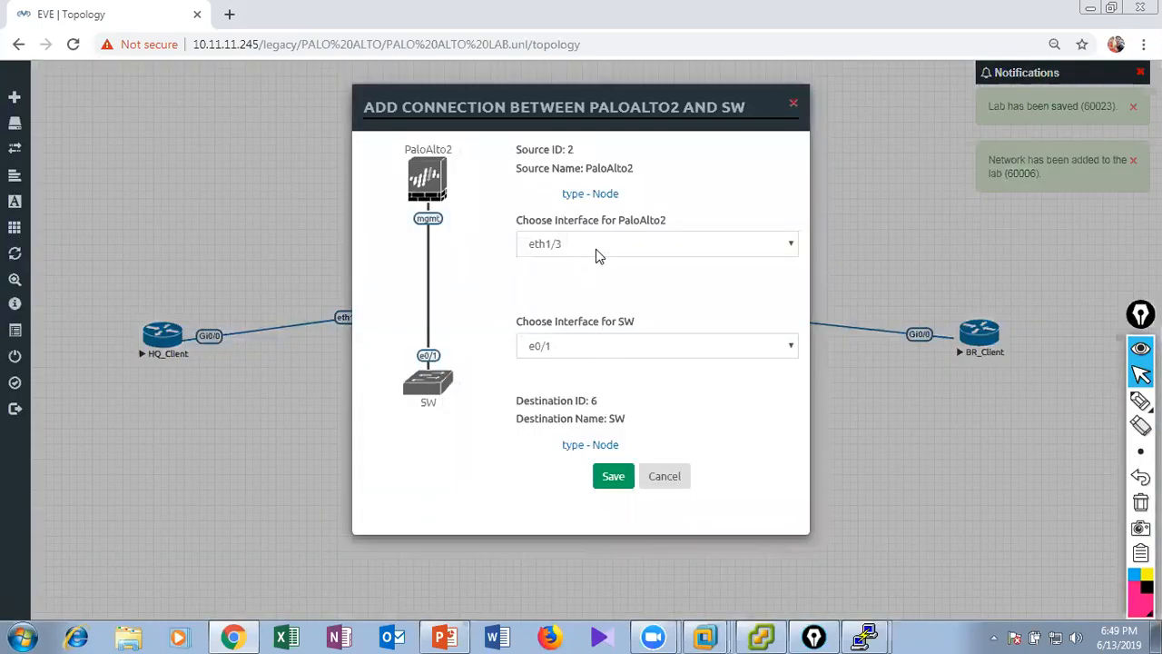
left_click(596, 247)
left_click(586, 308)
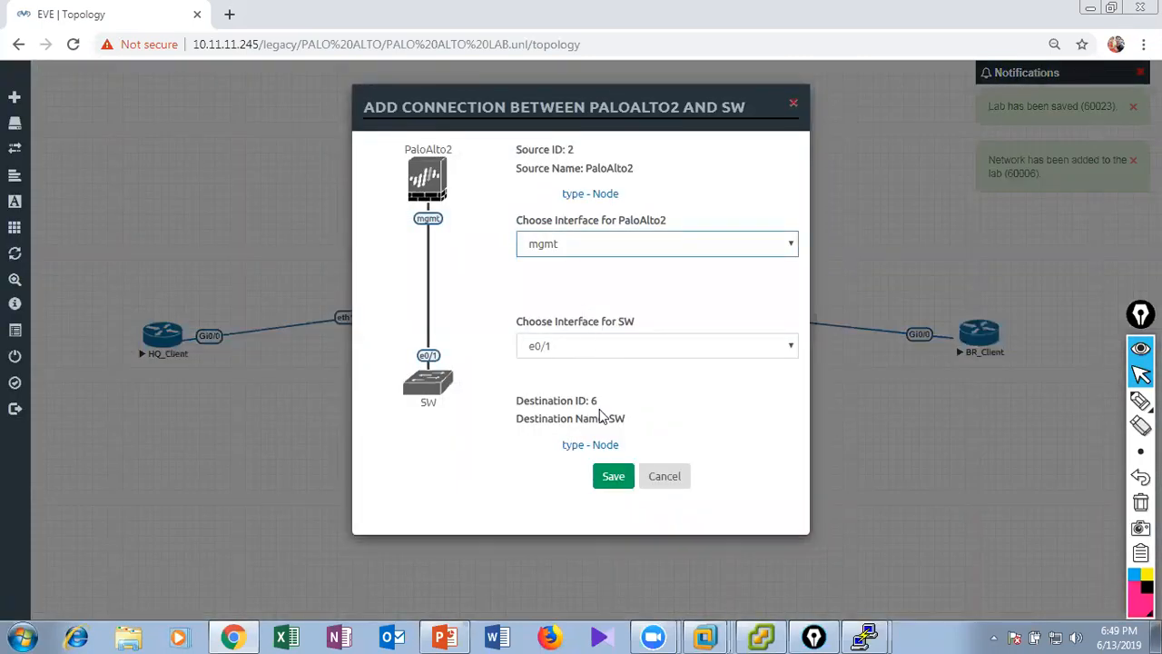
left_click(614, 475)
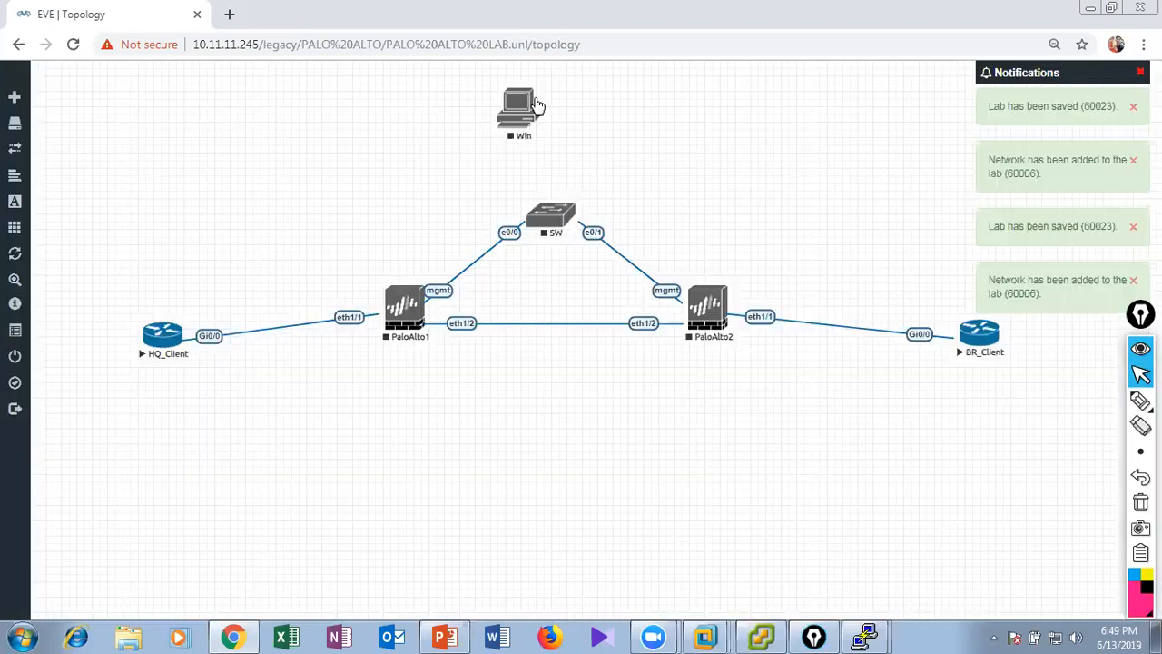
Connect interface e0 of Win to interface e0/2 of SW and align the Win node directly above the switch.
left_click_drag(537, 105, 552, 214)
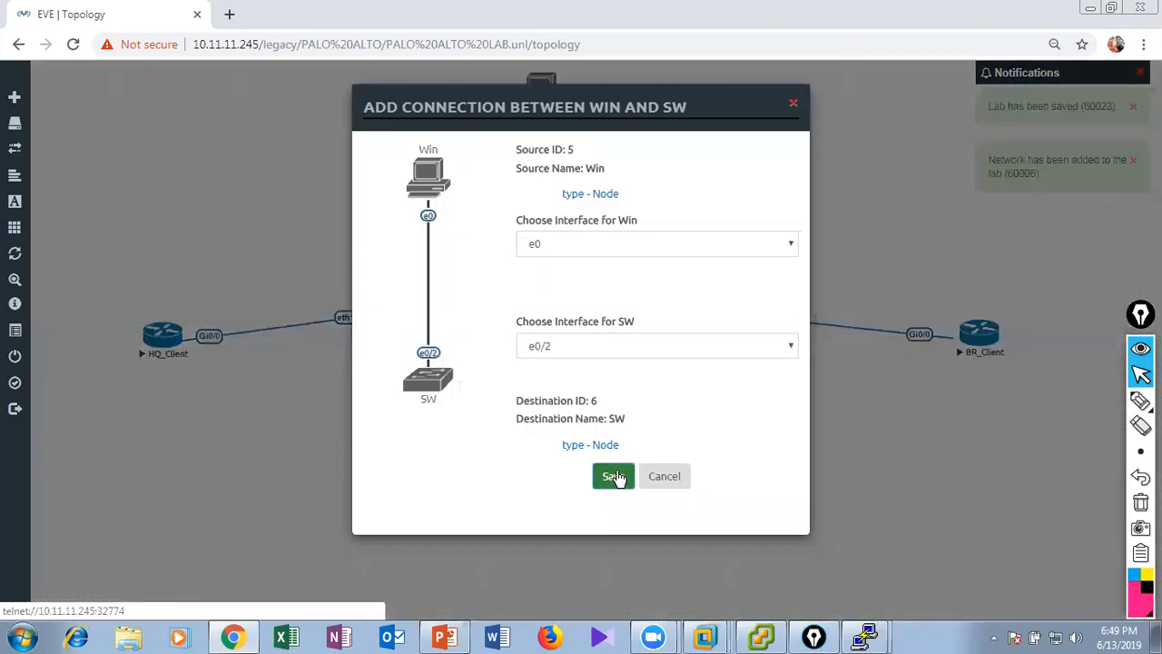
left_click(612, 476)
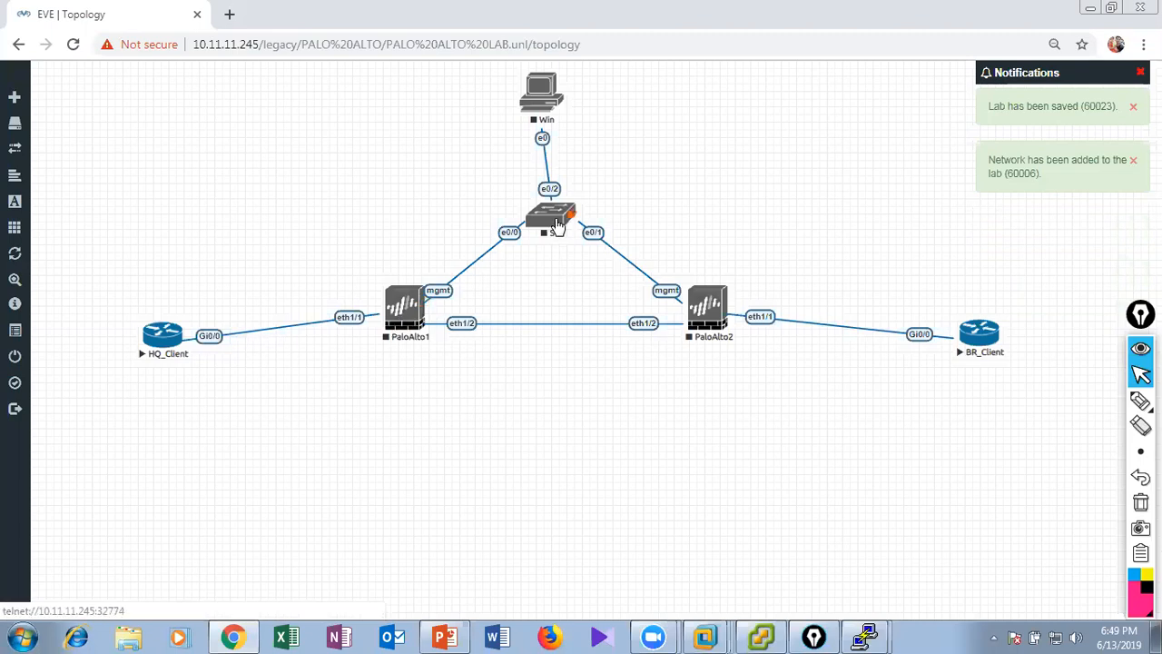
left_click_drag(543, 91, 554, 84)
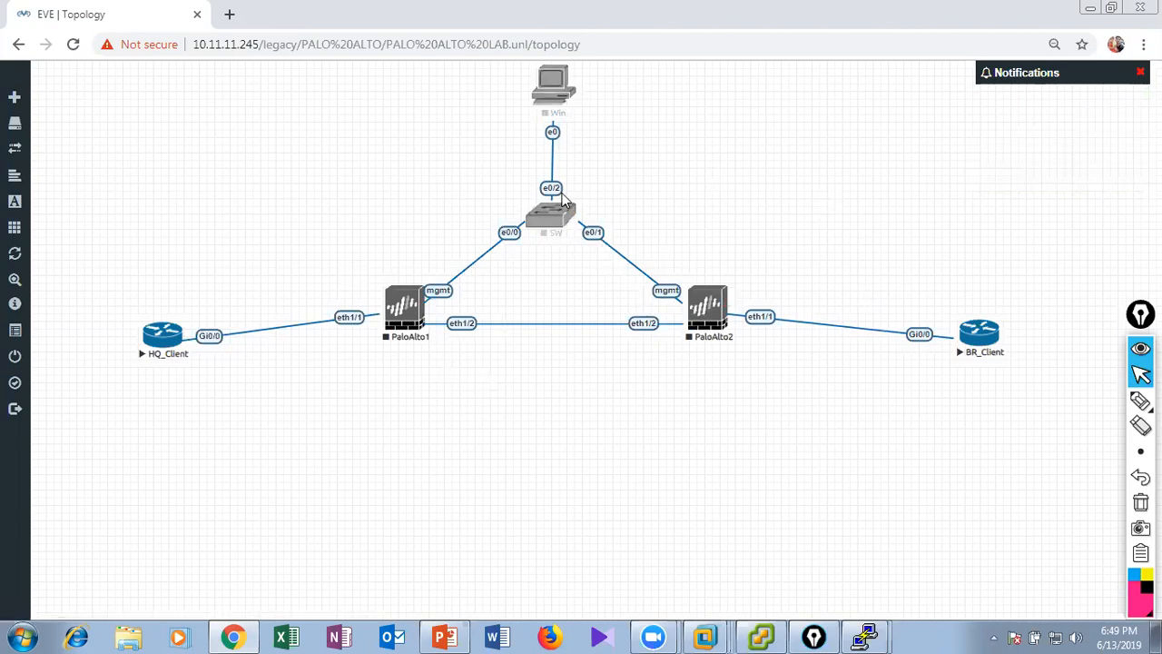
Draw freehand curves over PaloAlto1 and PaloAlto2 with the annotation pen and clear the drawings.
left_click(1141, 400)
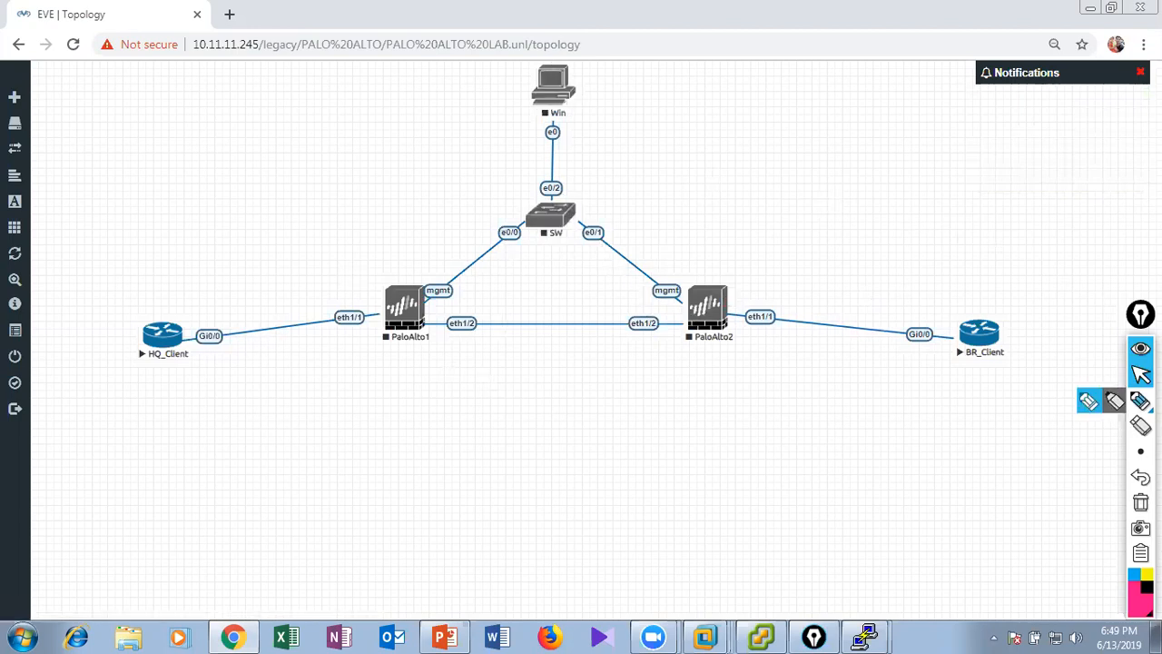
left_click(387, 262)
left_click_drag(408, 322, 361, 365)
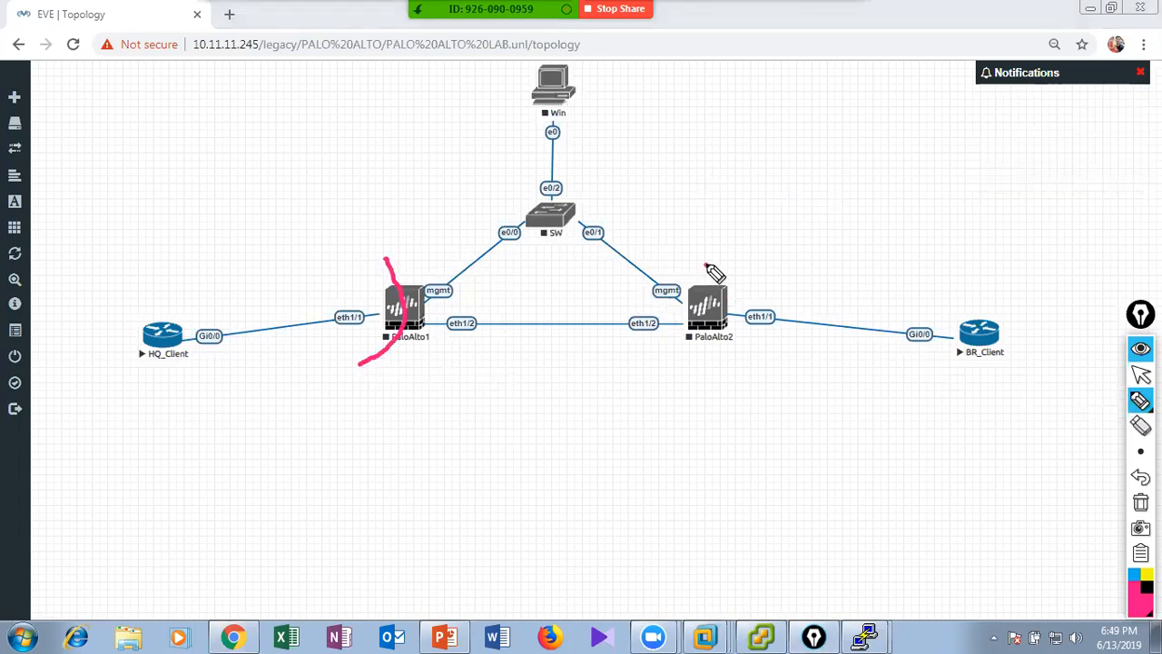
left_click_drag(706, 265, 779, 369)
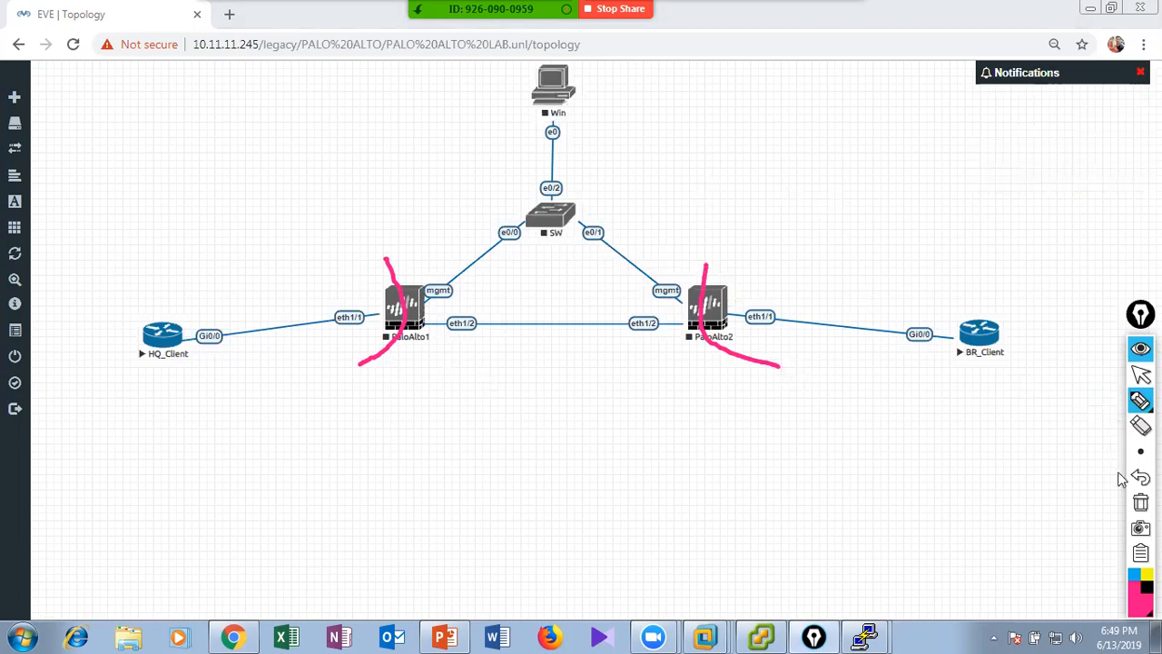
left_click(1140, 502)
left_click(1141, 374)
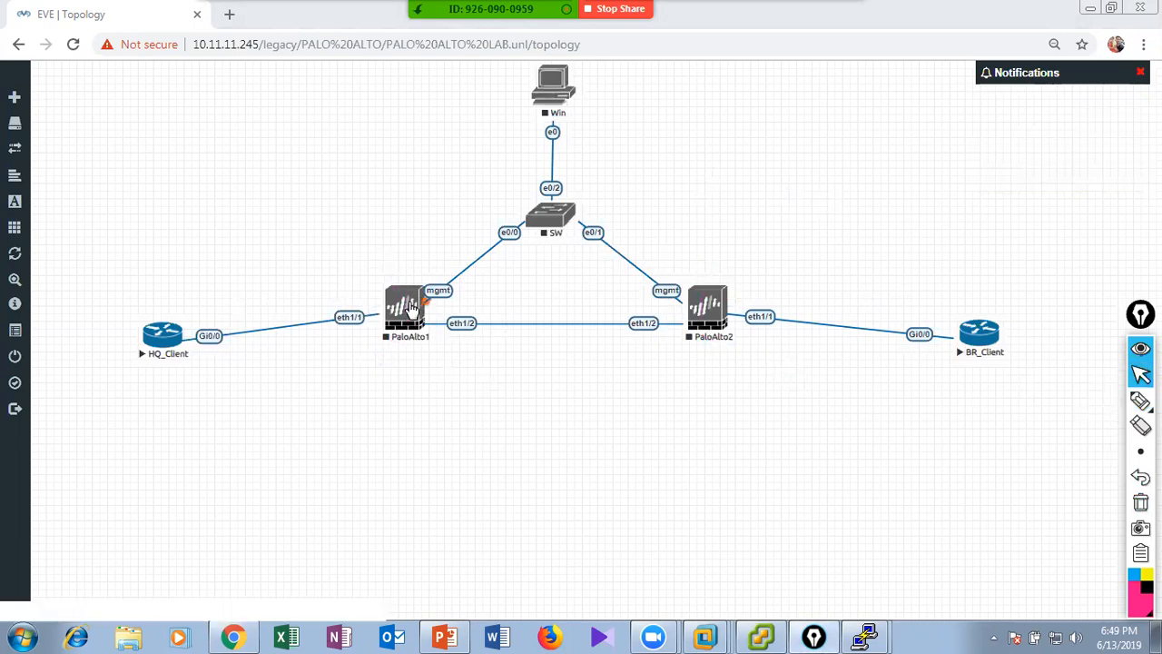
Start the PaloAlto1, PaloAlto2, SW and Win nodes.
right_click(407, 305)
left_click(445, 332)
right_click(701, 302)
right_click(554, 218)
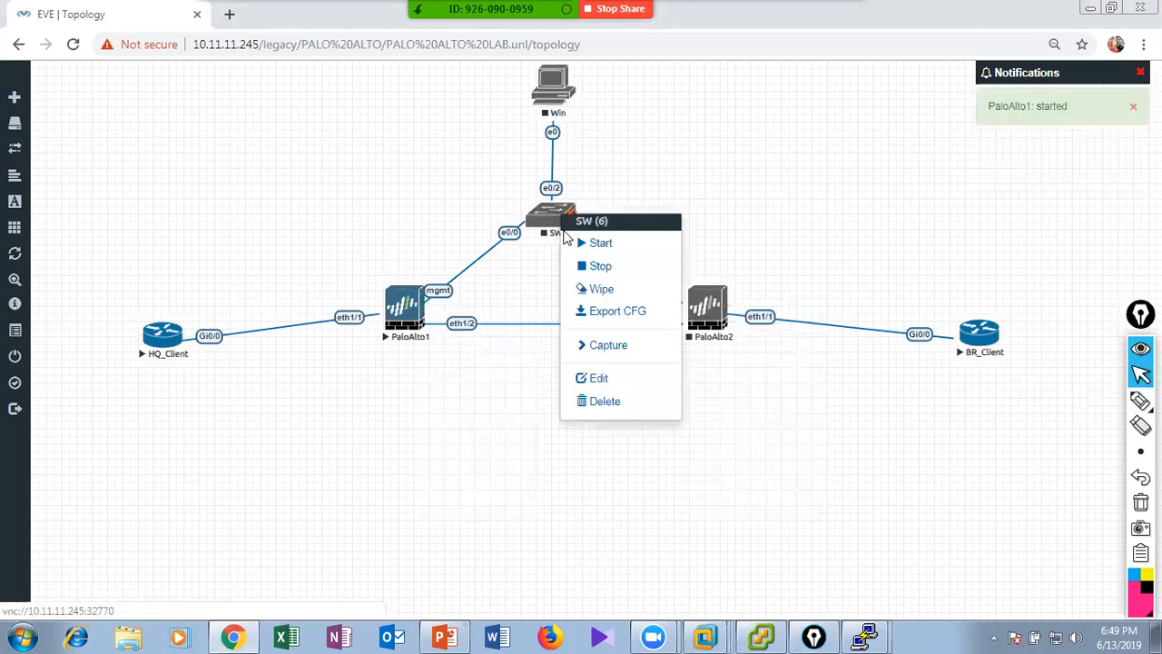
left_click(576, 242)
right_click(557, 98)
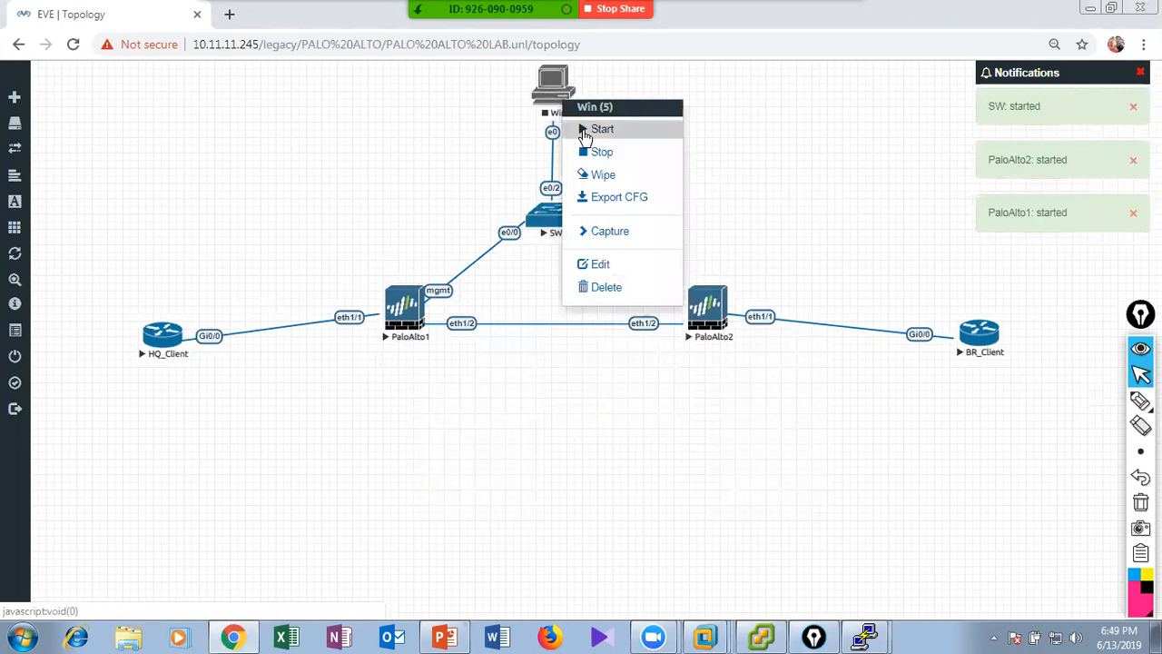
left_click(585, 129)
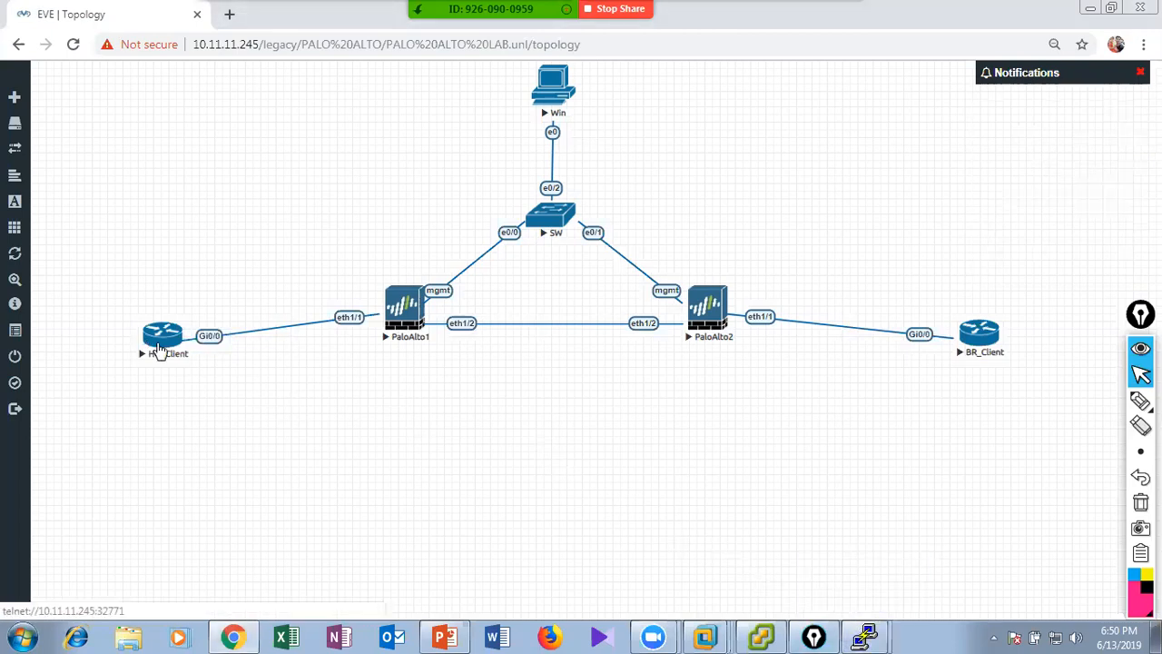
Open the VNC console of the Win node and minimize its window.
left_click(553, 90)
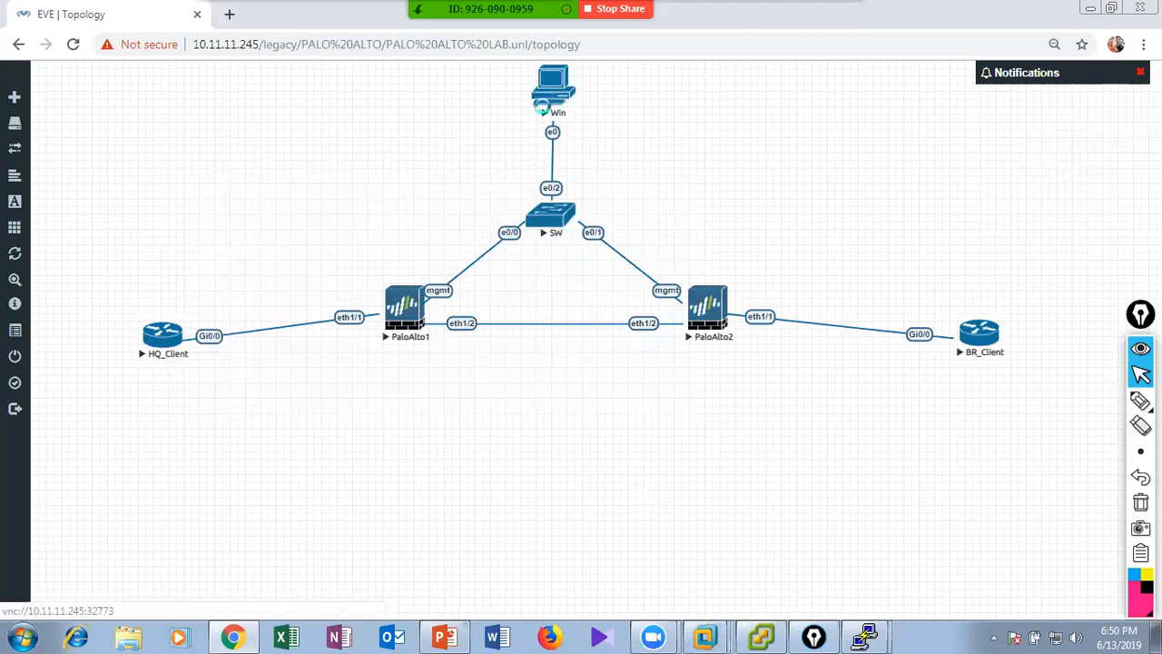
left_click(943, 18)
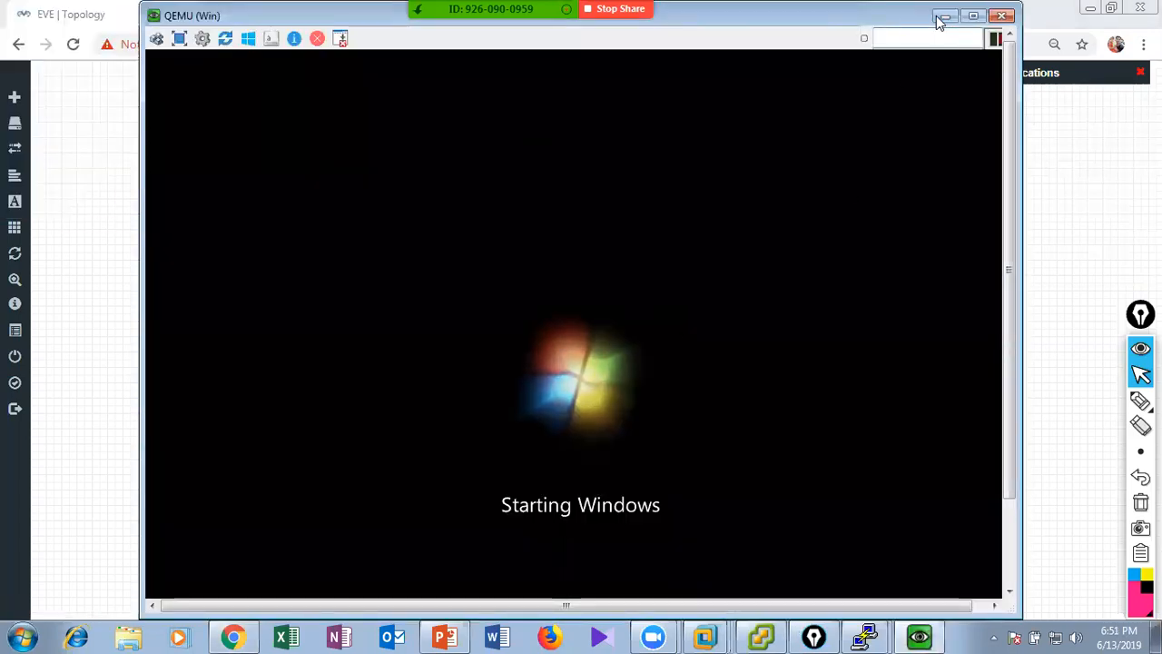
Restore the HQ_Client console and answer no to the initial configuration dialog.
left_click(867, 636)
left_click(858, 572)
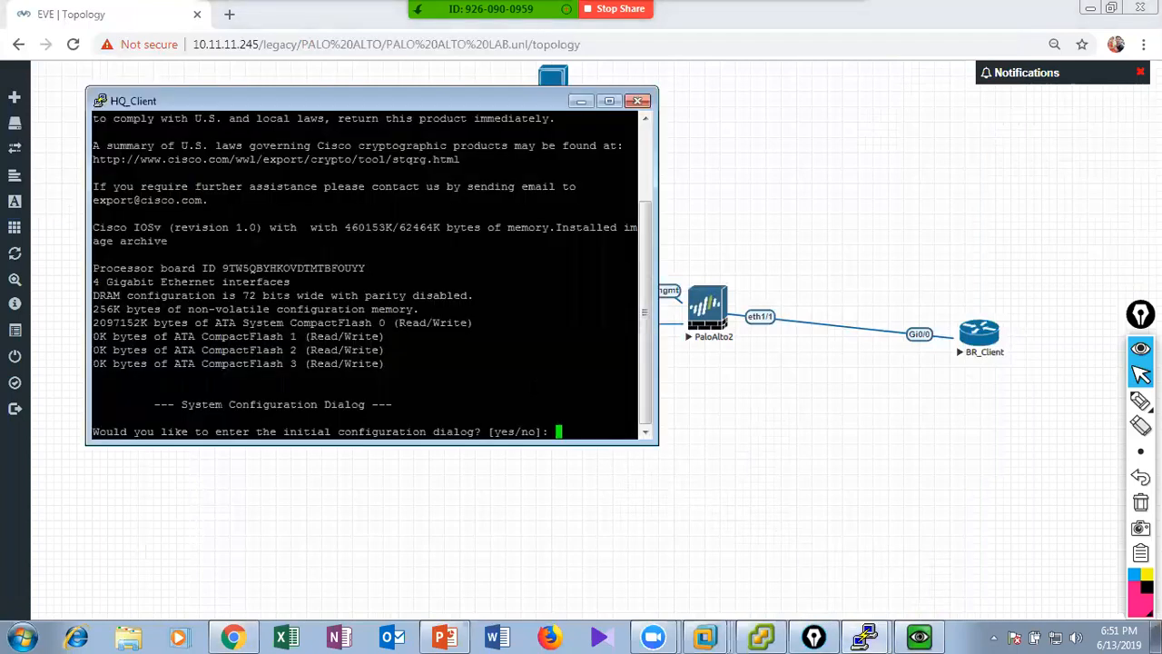
type("no")
key("Return")
Answer no to the initial configuration dialog in the BR_Client console and minimize both client consoles.
left_click(867, 636)
left_click(858, 592)
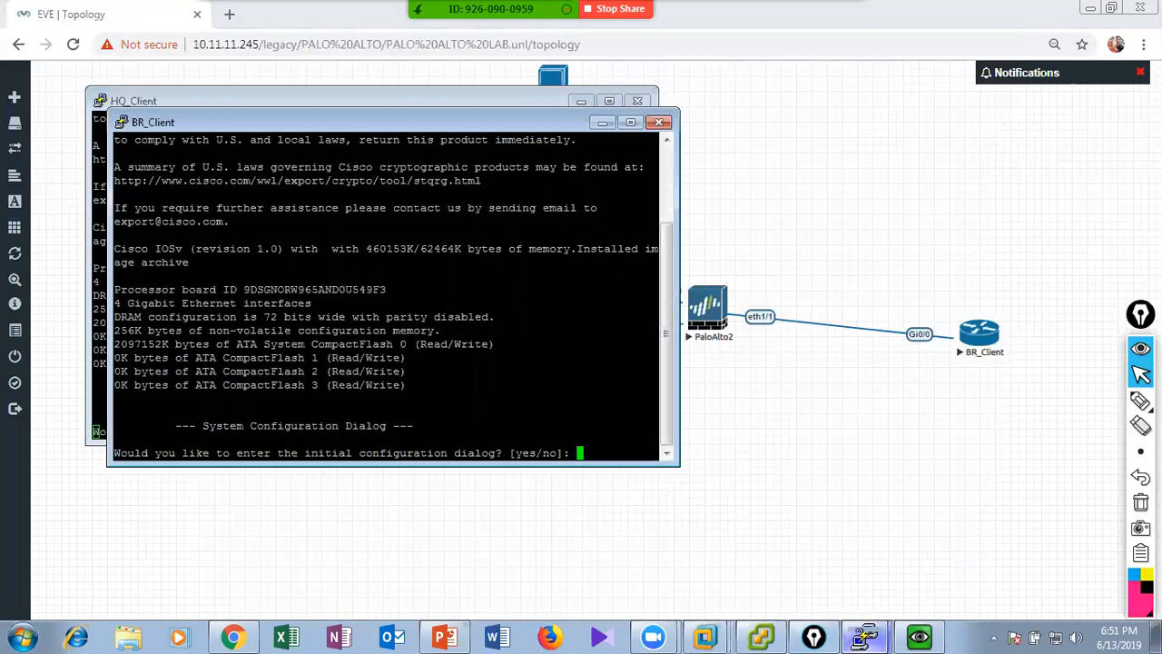
type("no")
key("Return")
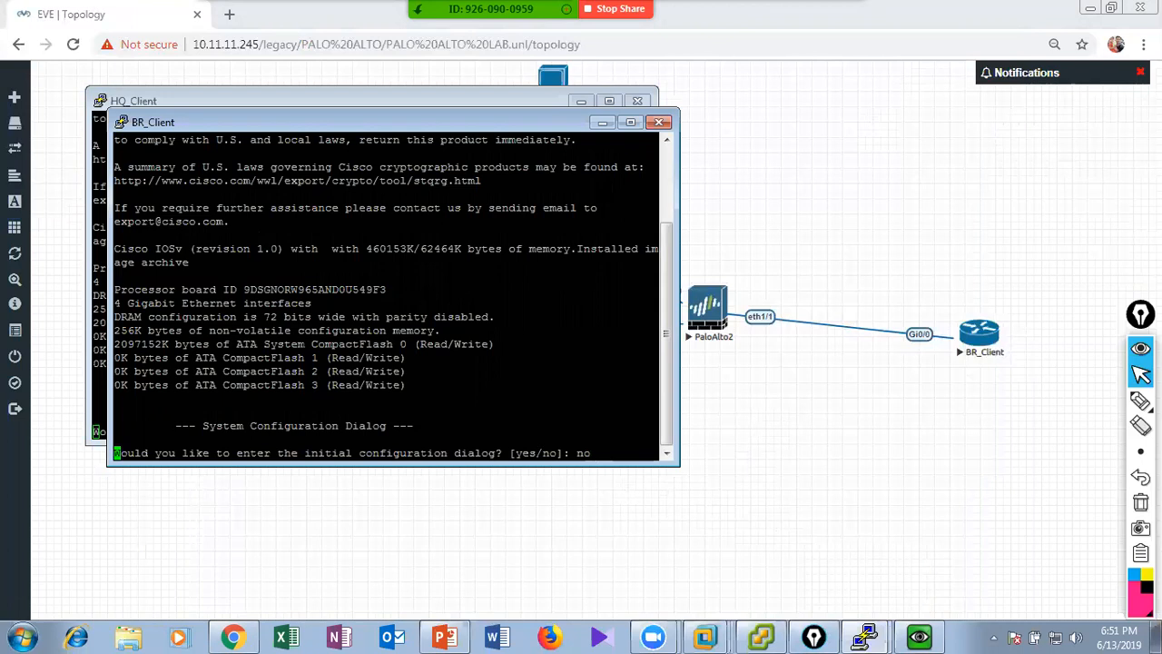
left_click(603, 122)
left_click(582, 101)
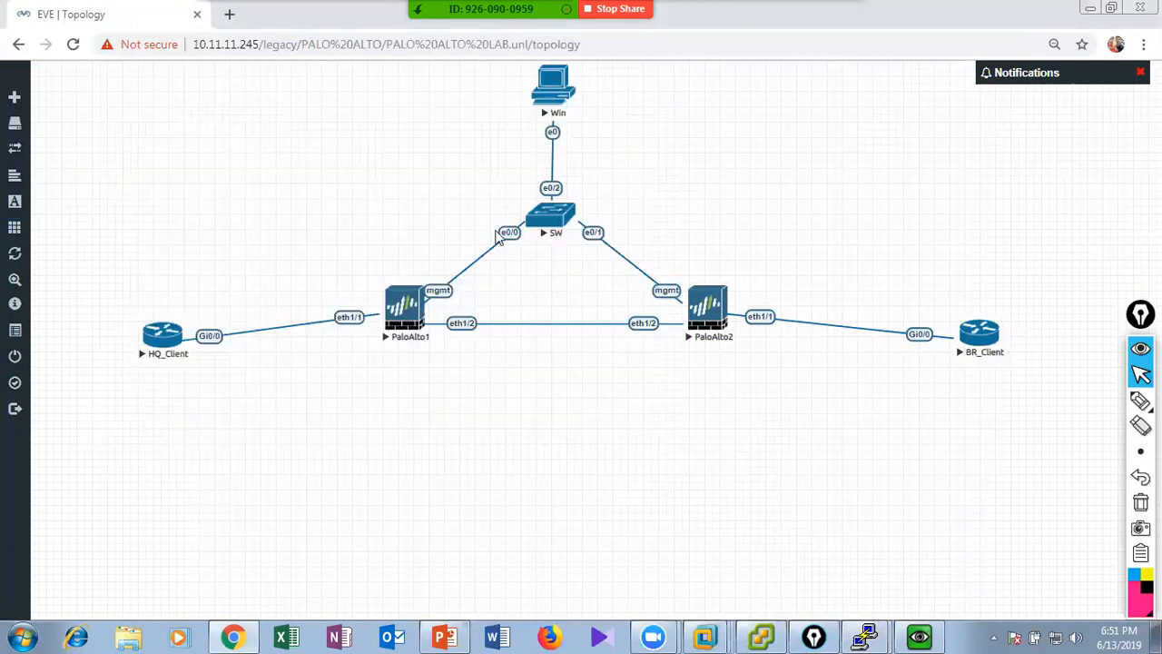
Open the VNC console of PaloAlto1 and minimize its window.
left_click(405, 307)
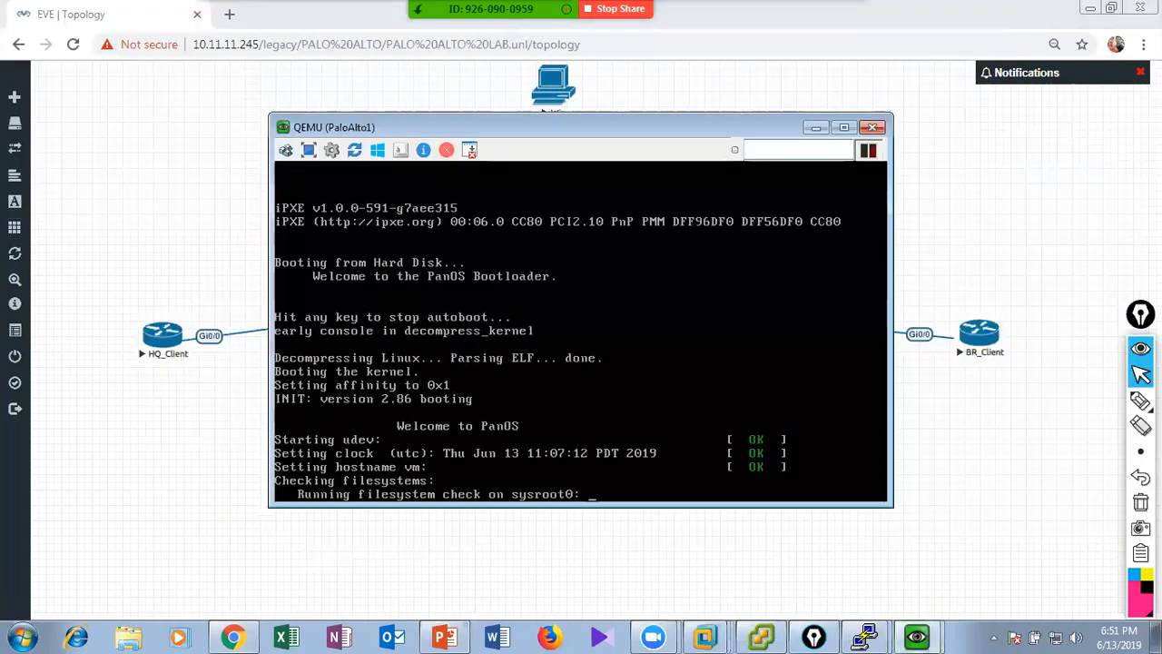
left_click(815, 127)
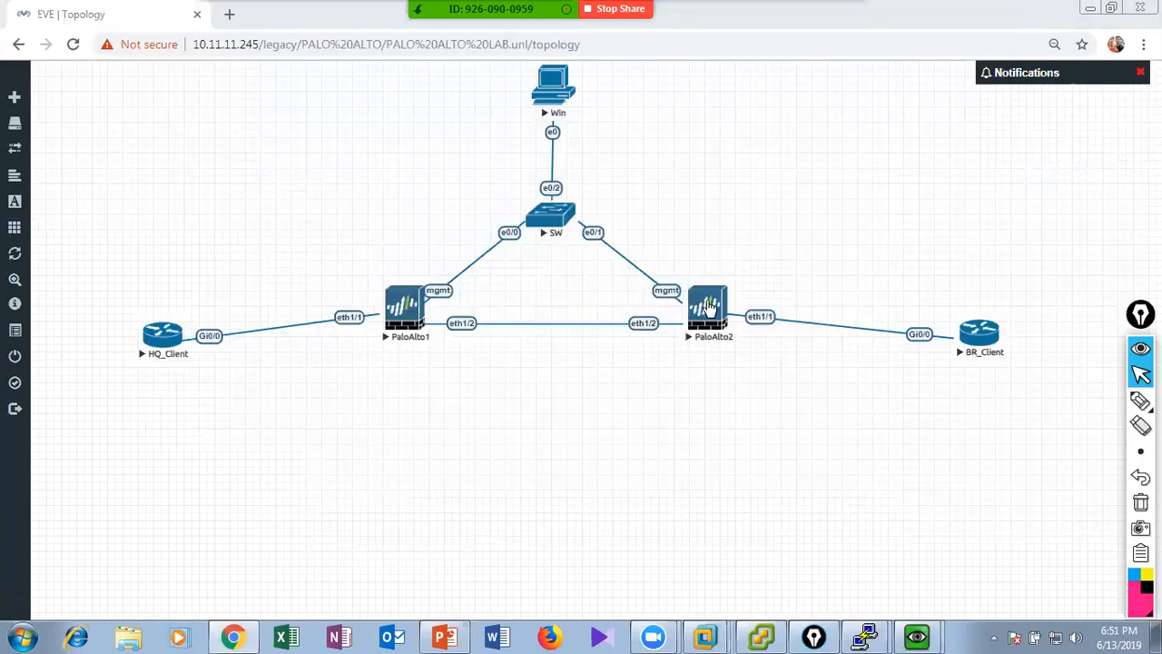
Open the VNC console of PaloAlto2, minimize it, and restore the Win console.
left_click(718, 322)
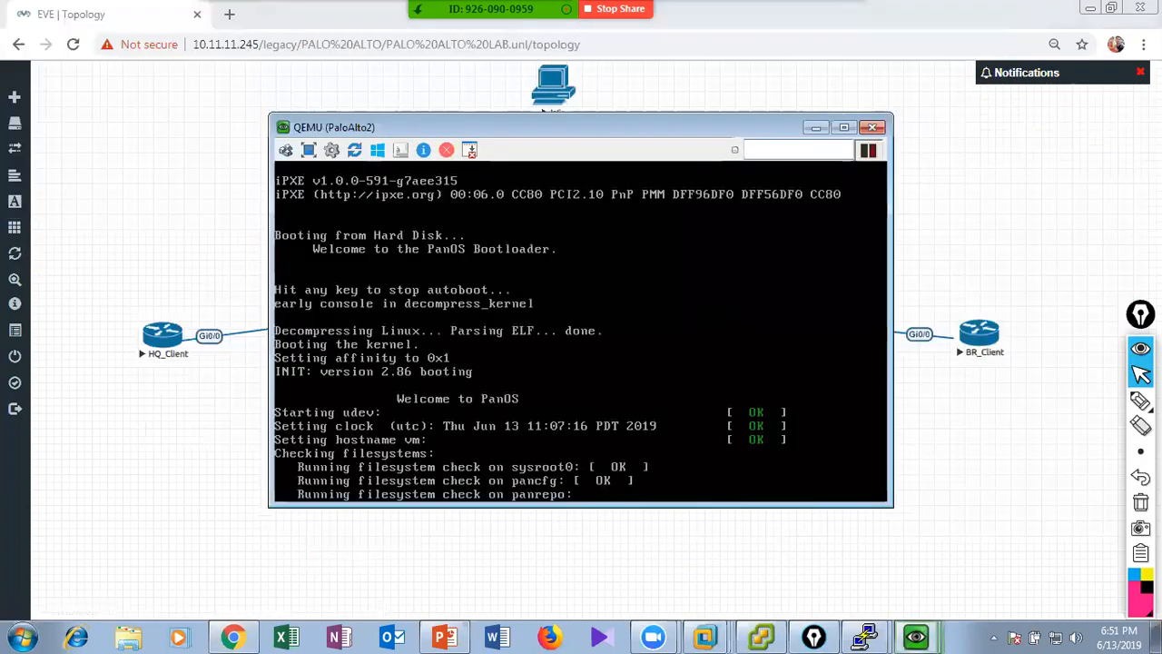
left_click(915, 636)
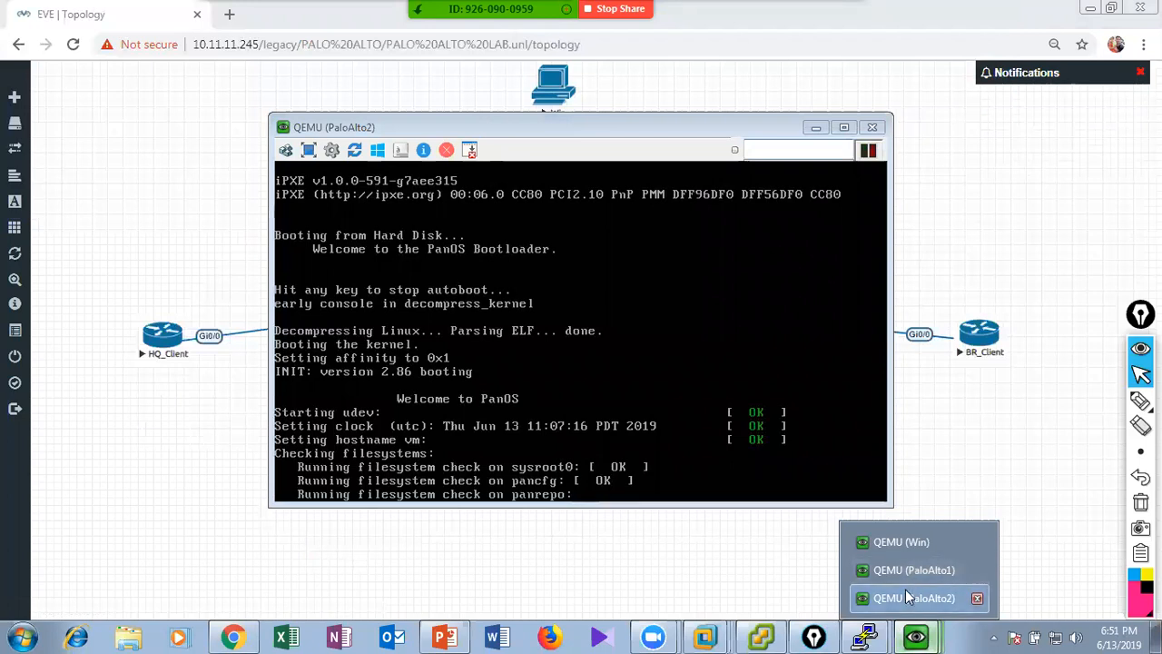
left_click(903, 607)
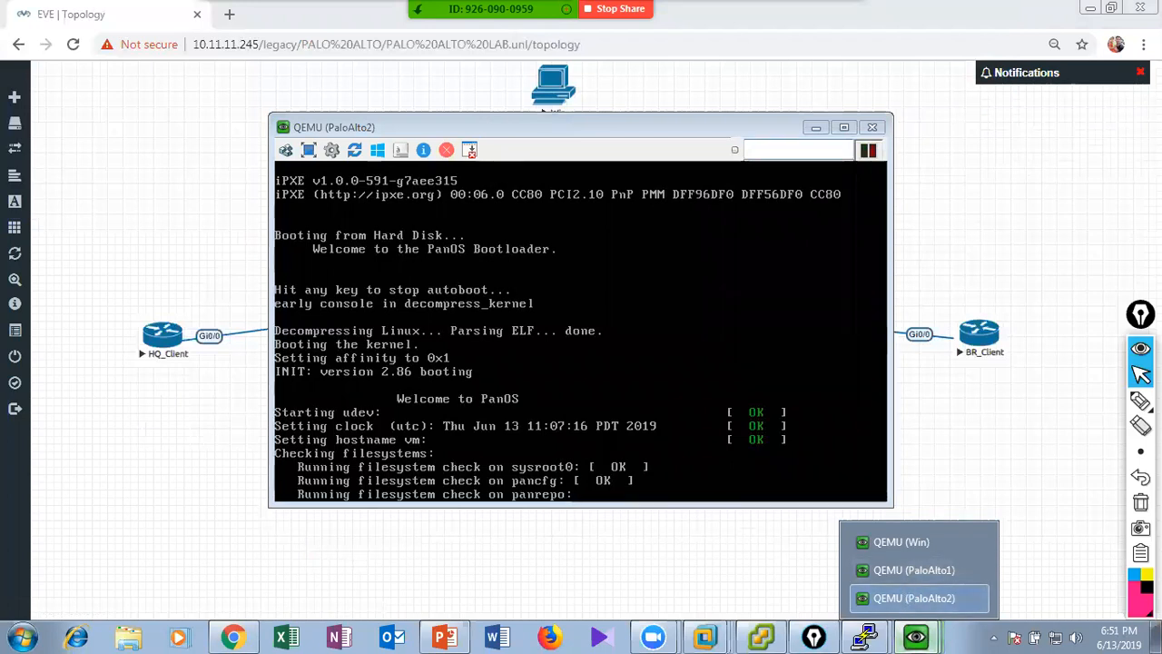
left_click(816, 128)
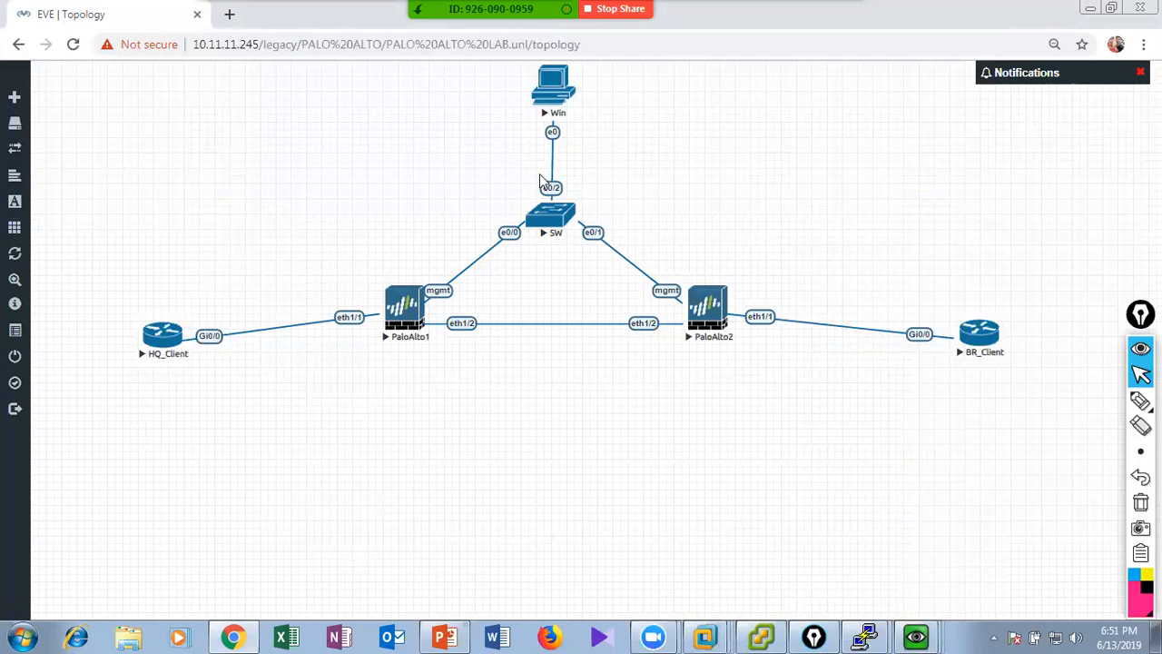
left_click(874, 635)
left_click(892, 545)
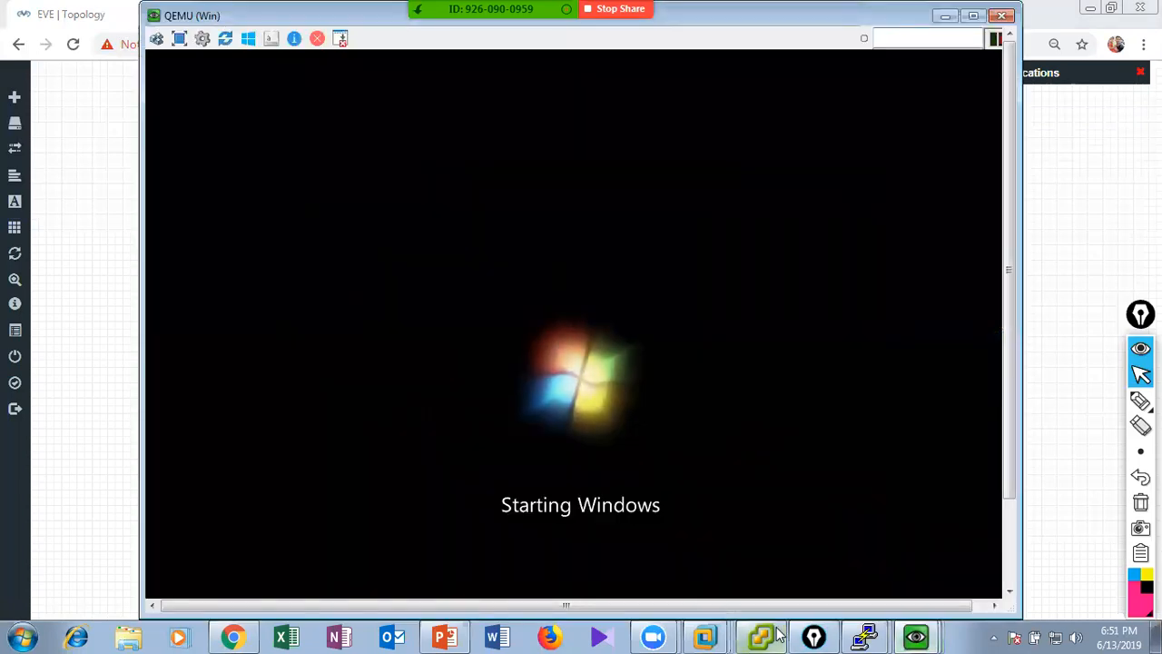
Switch to VMware Workstation and close the PA-VM-8.1.2(New BATCH), PA-VM-8.1.2(Student), ADMIN_PC1 and CSR_INSIDE virtual machine views.
mouse_move(706, 636)
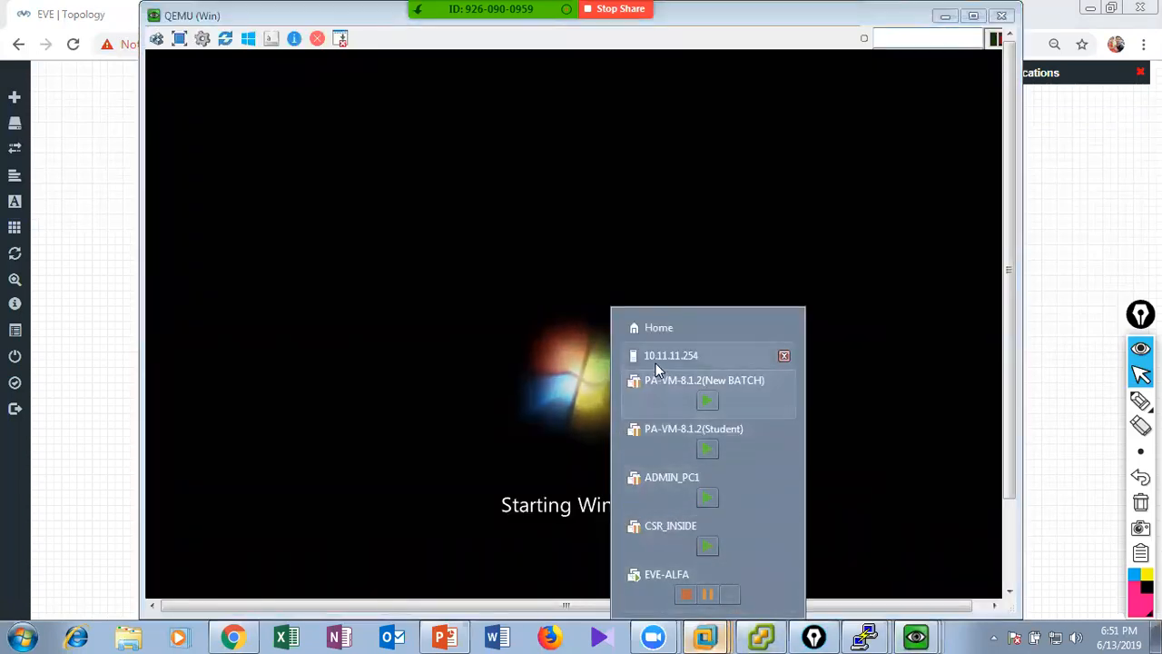
left_click(656, 329)
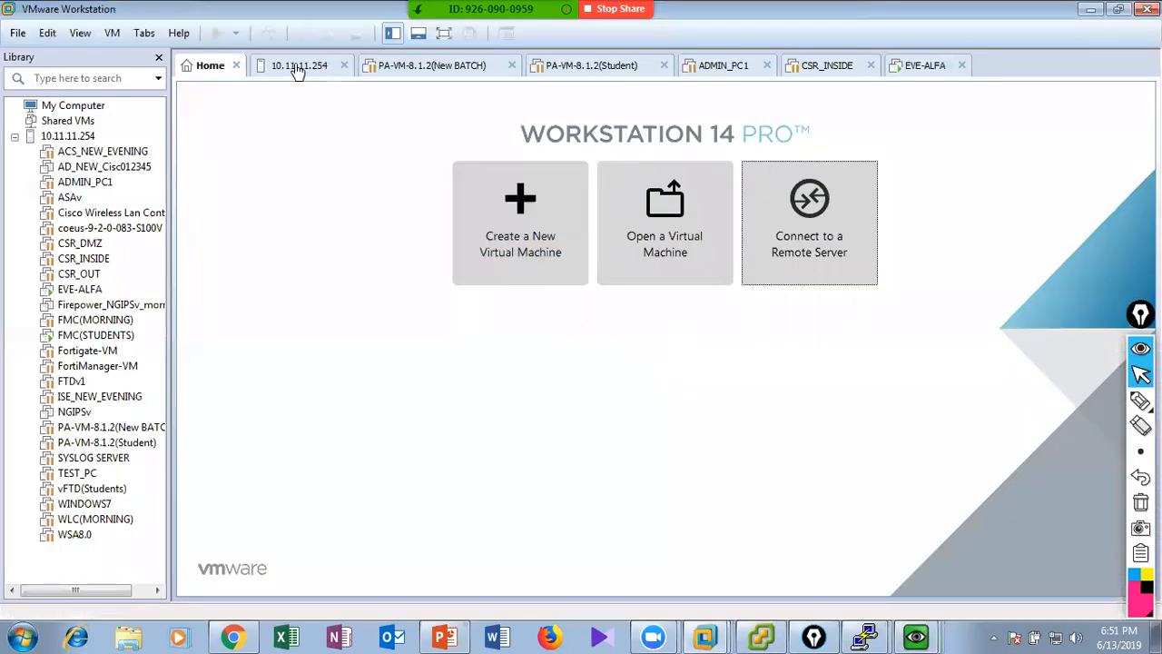
left_click(297, 65)
left_click(437, 65)
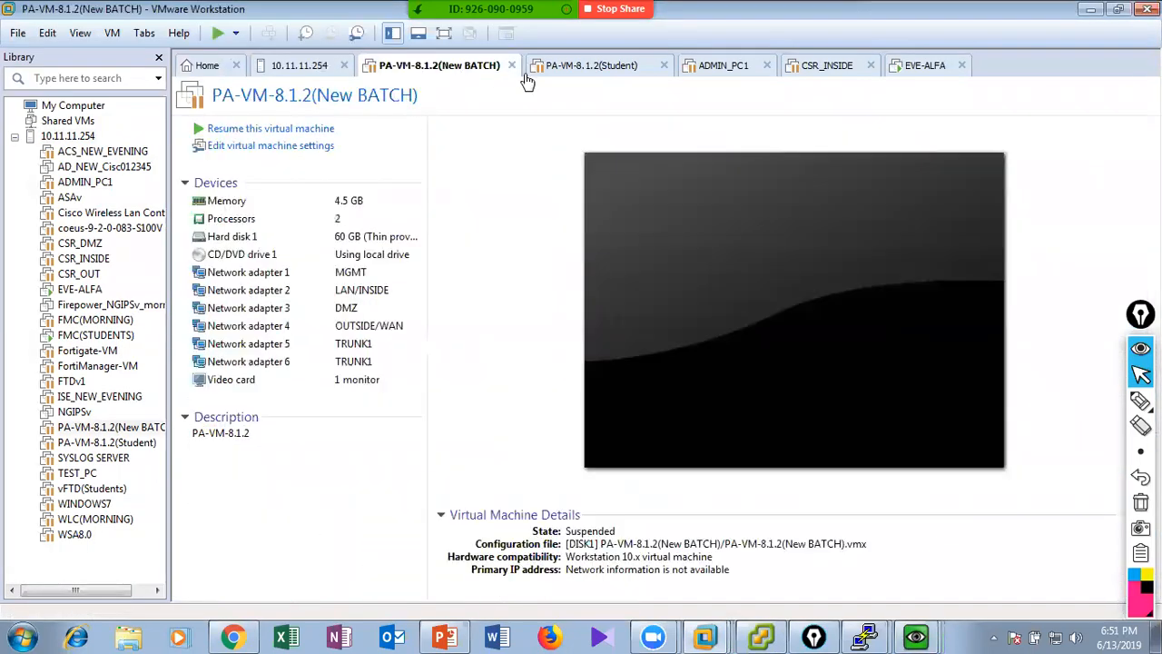
left_click(512, 66)
left_click(510, 66)
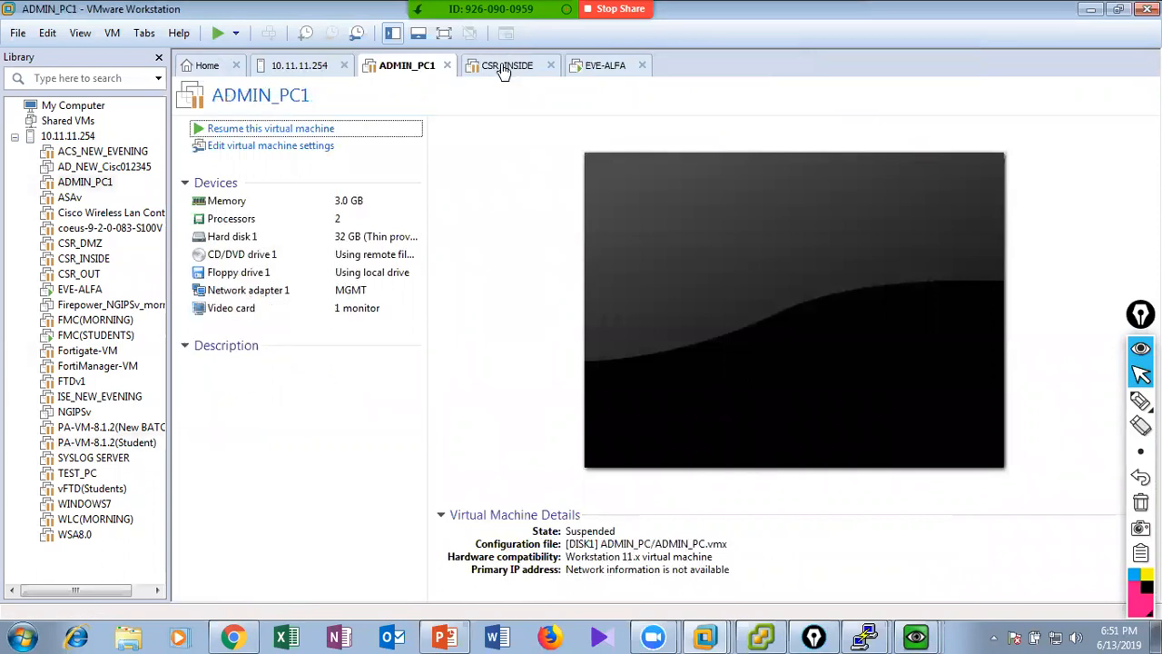
left_click(541, 69)
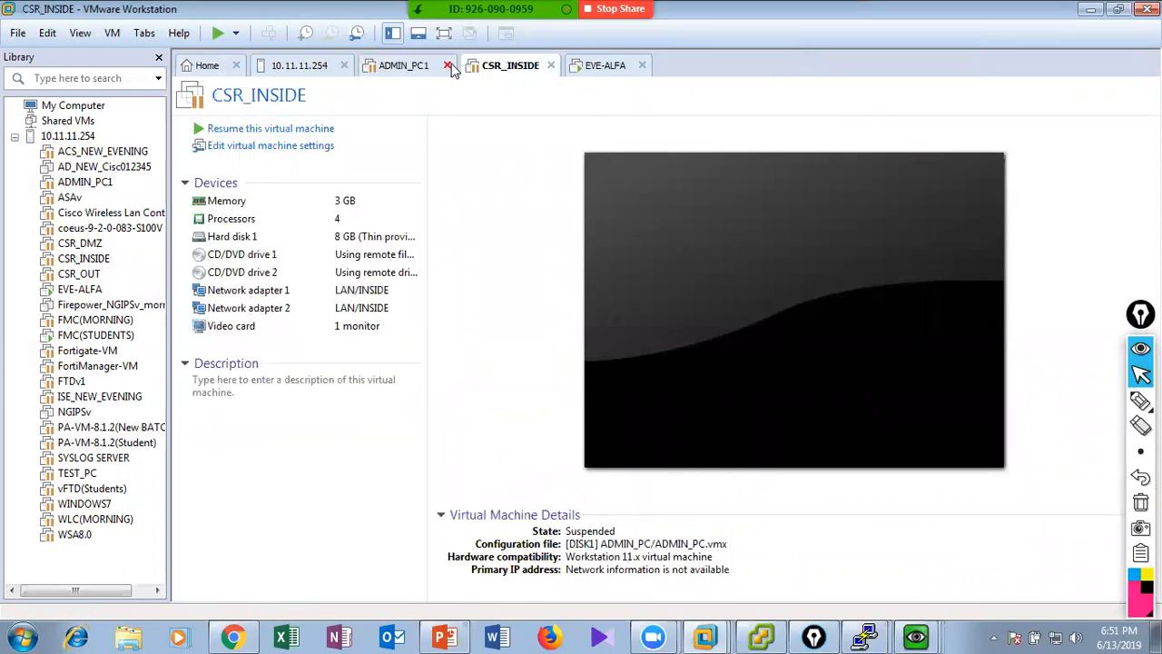
left_click(449, 68)
left_click(447, 68)
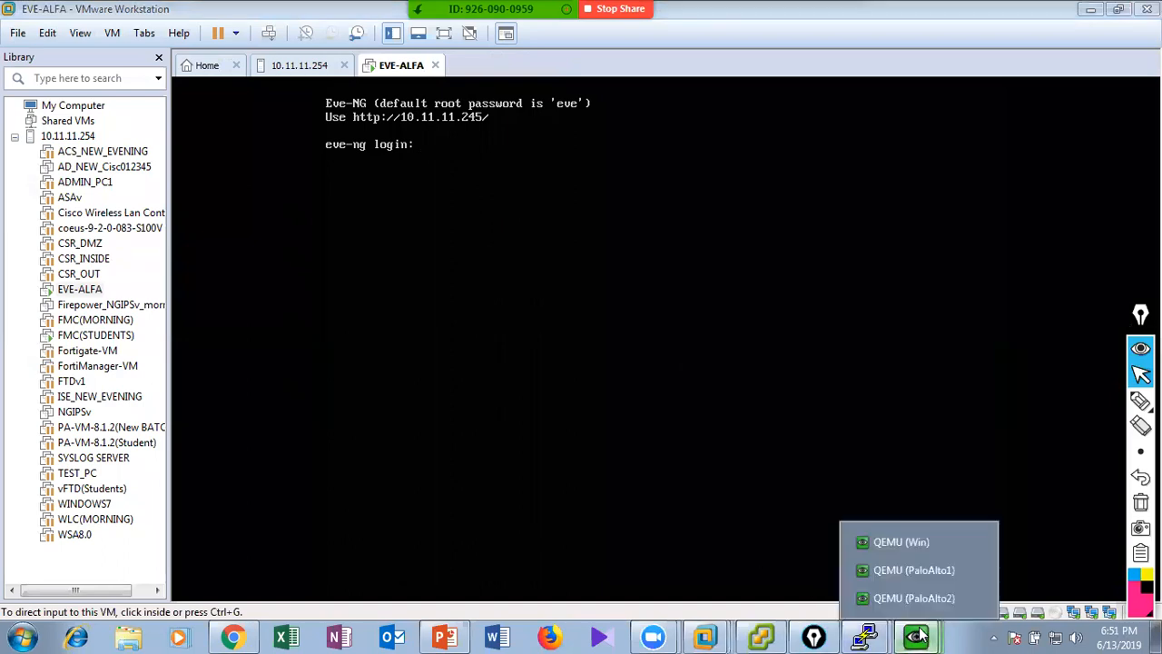
Check the boot progress in the Win console and minimize VMware Workstation to return to the EVE-NG topology.
left_click(901, 542)
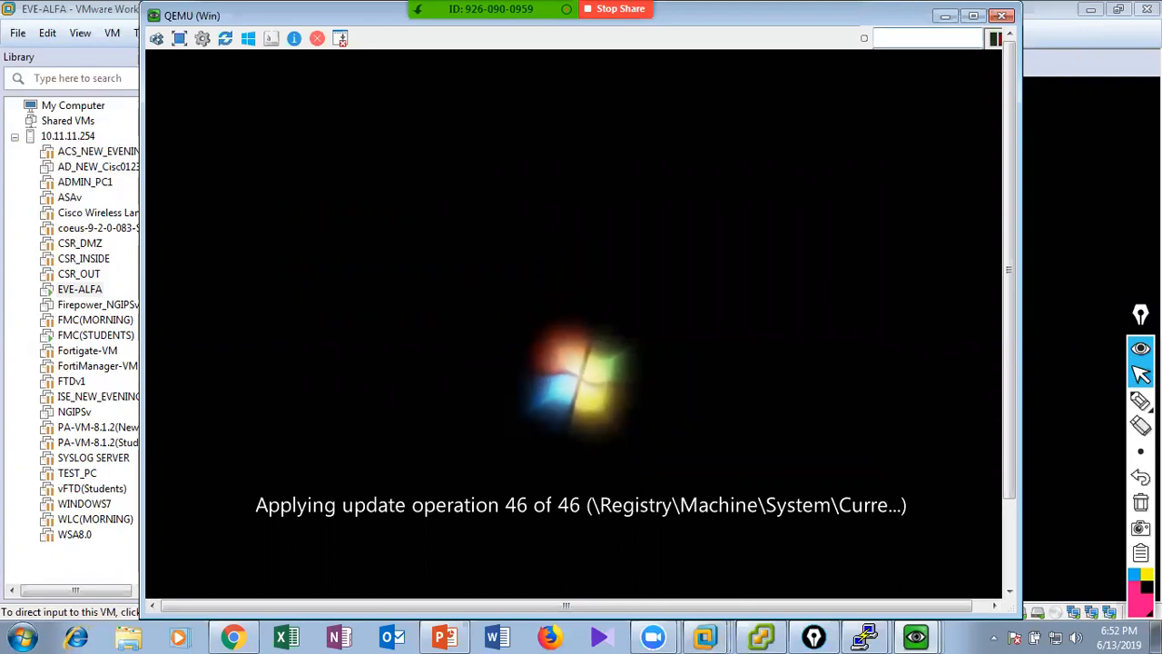
left_click(947, 16)
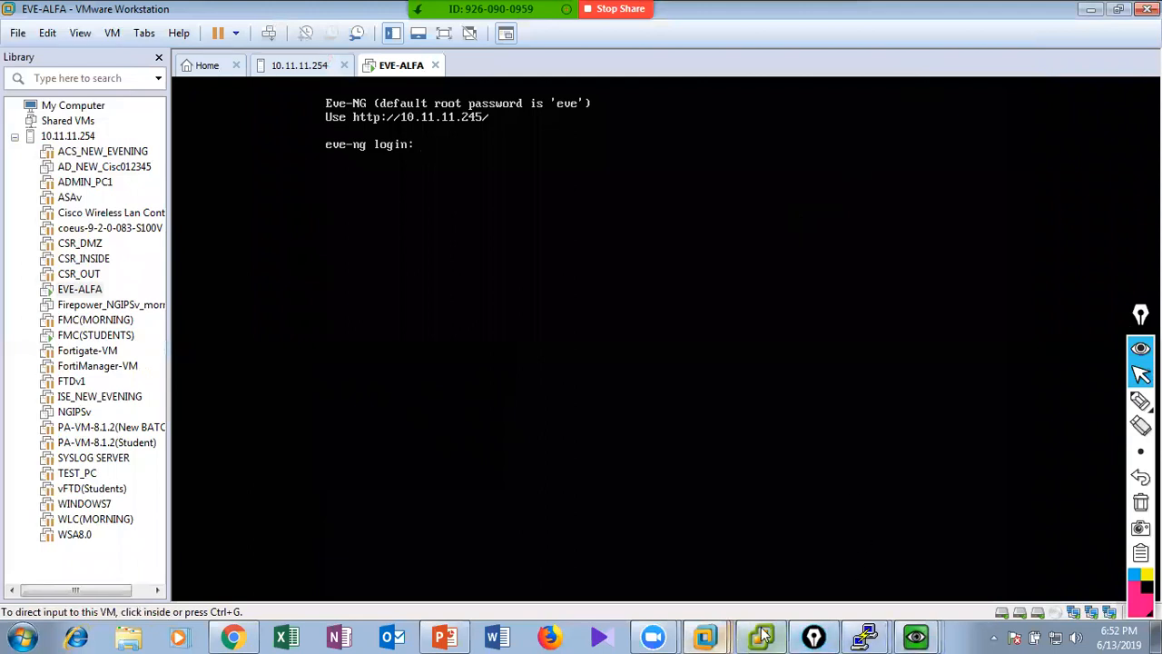
left_click(928, 636)
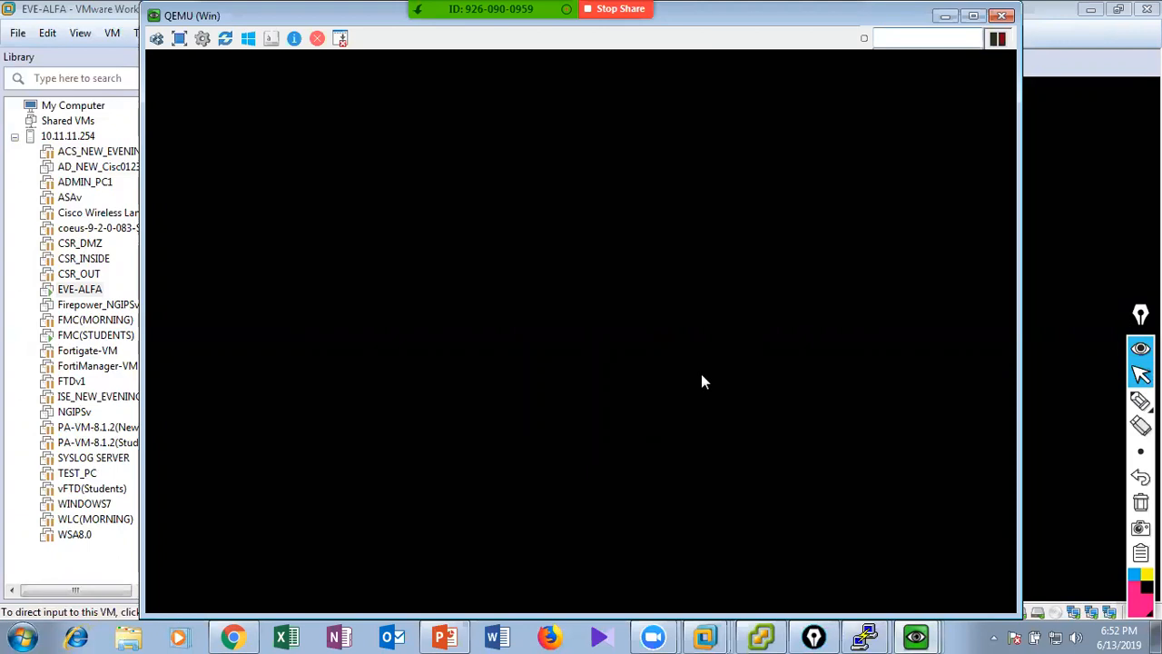
left_click(1094, 291)
left_click(1091, 9)
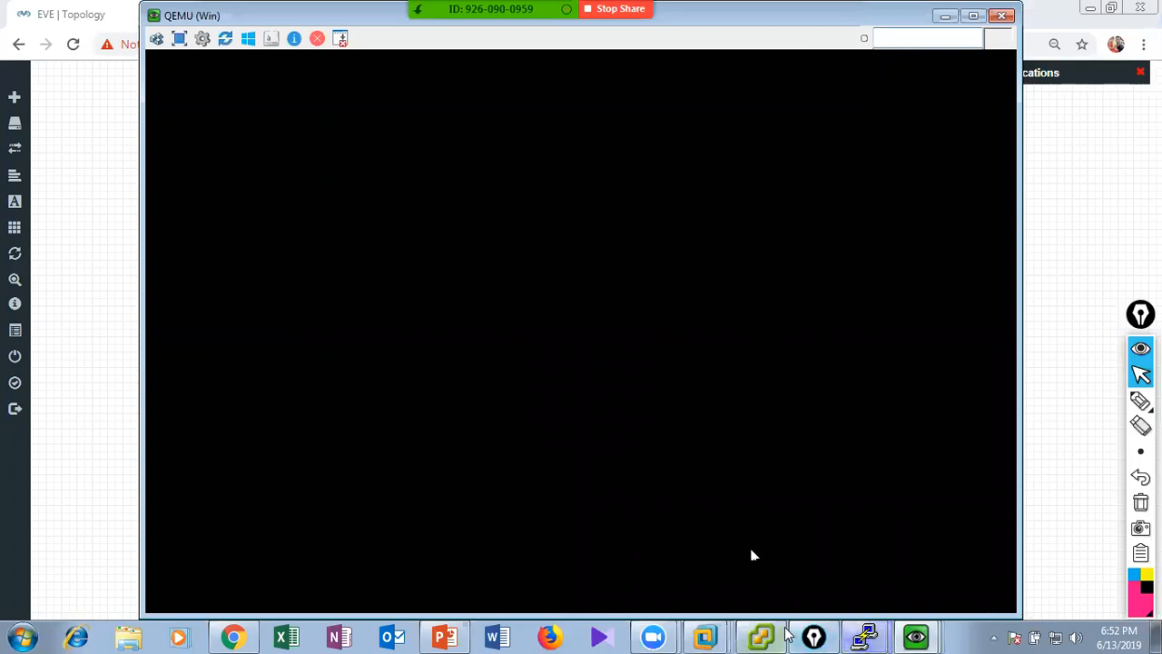
Check the boot output of the PaloAlto1 and PaloAlto2 consoles and minimize all three QEMU consoles.
left_click(916, 636)
left_click(908, 568)
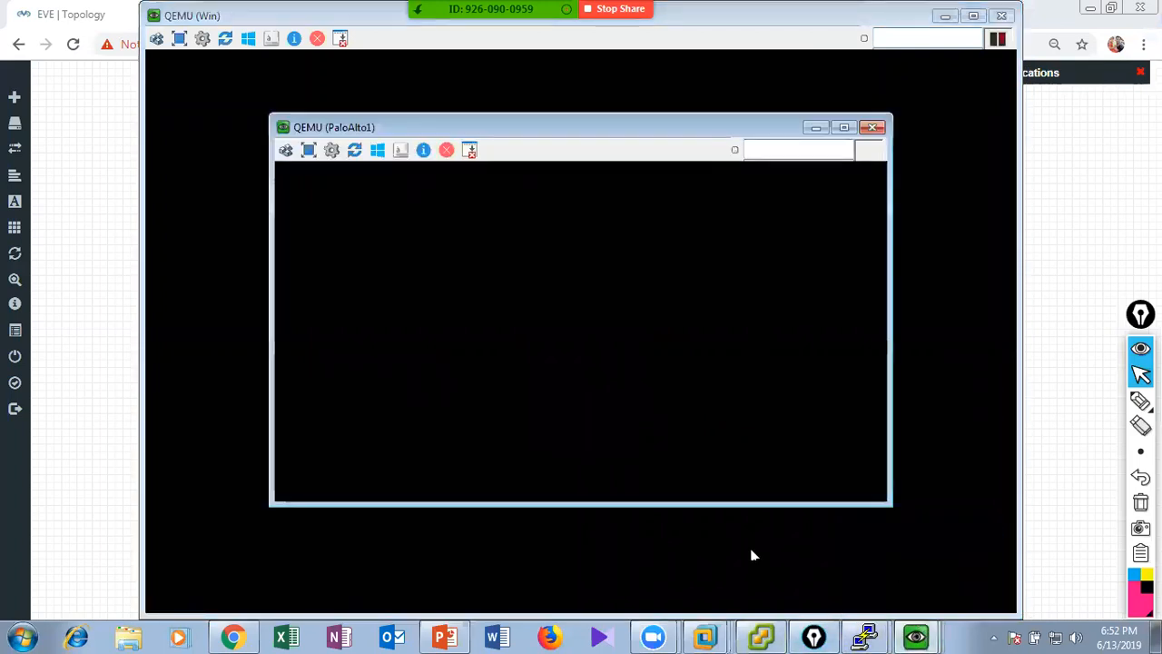
left_click(899, 604)
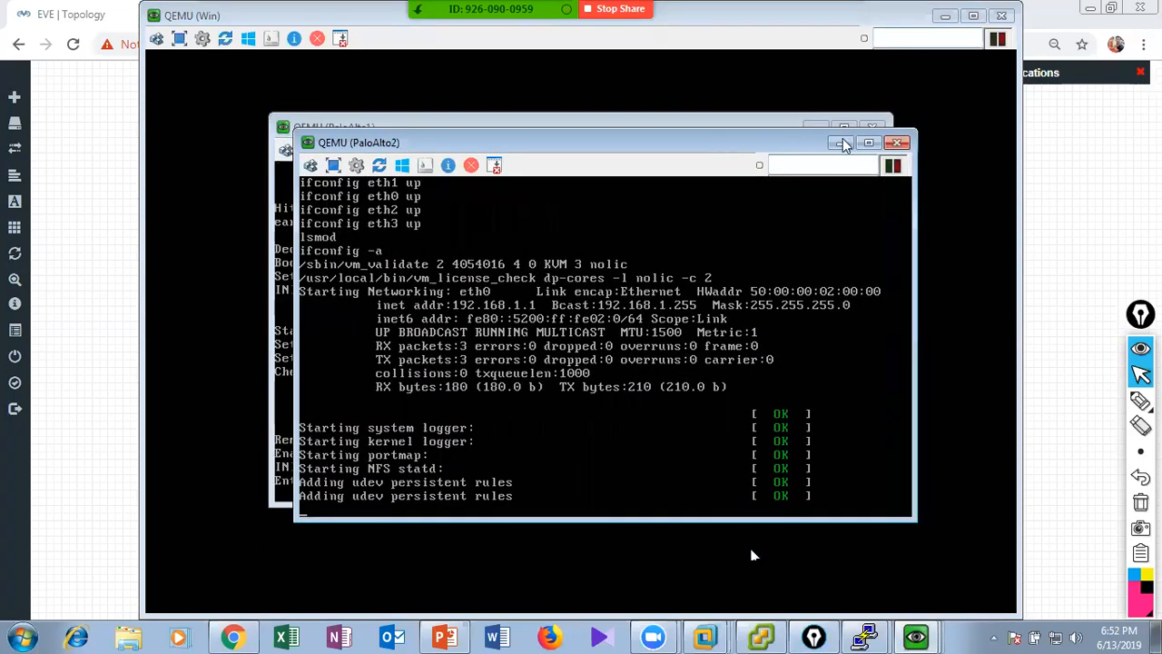
left_click(820, 128)
left_click(817, 128)
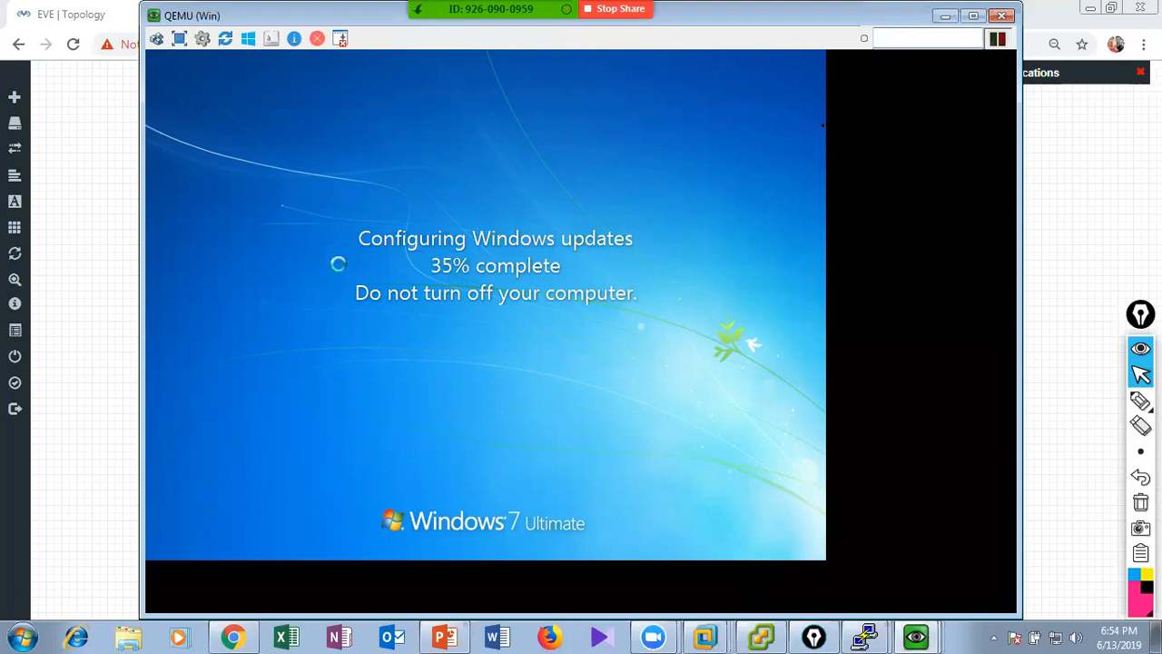
left_click(947, 18)
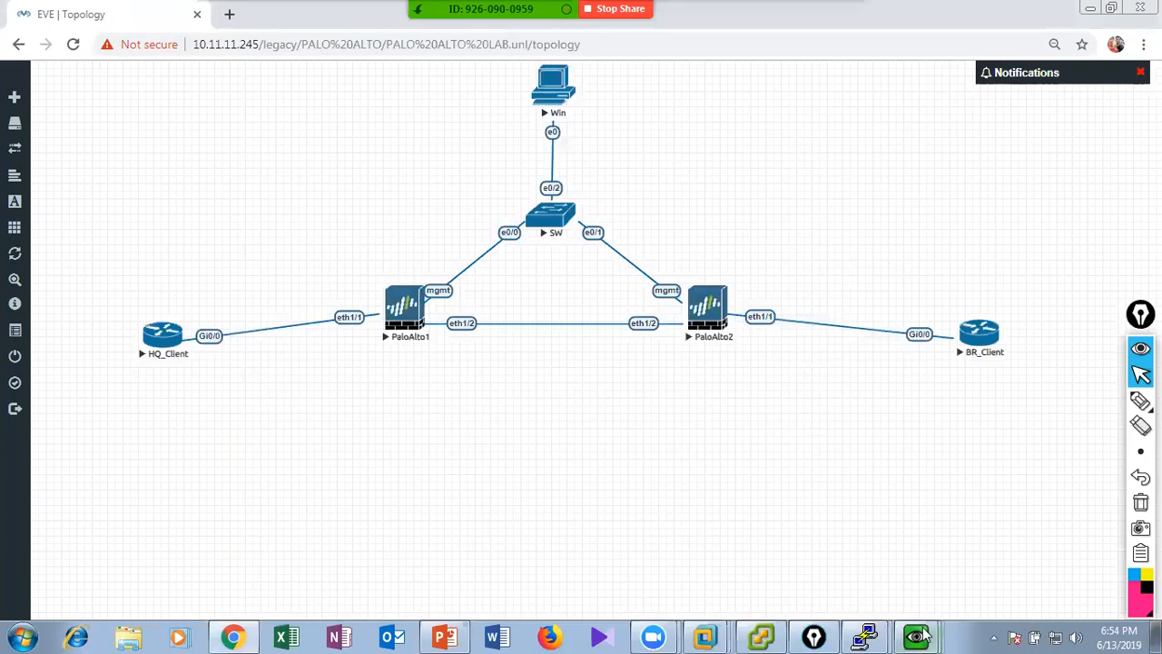
Restore both PaloAlto consoles to compare their login prompts, and minimize them again.
left_click(916, 636)
left_click(920, 572)
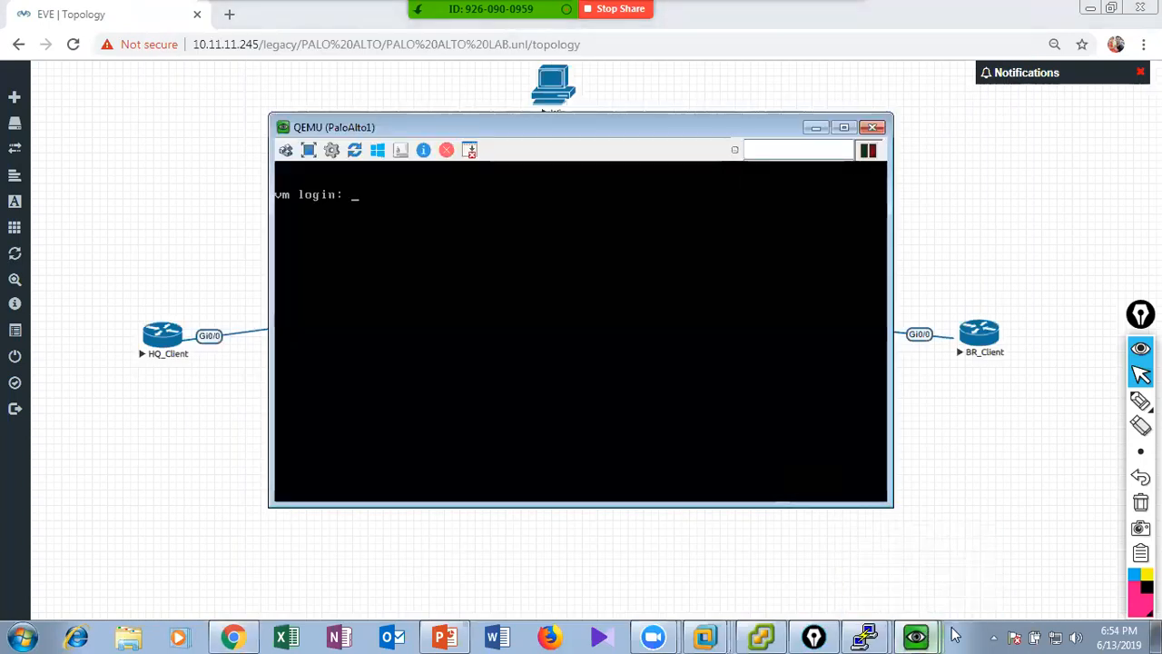
left_click(925, 634)
left_click(917, 599)
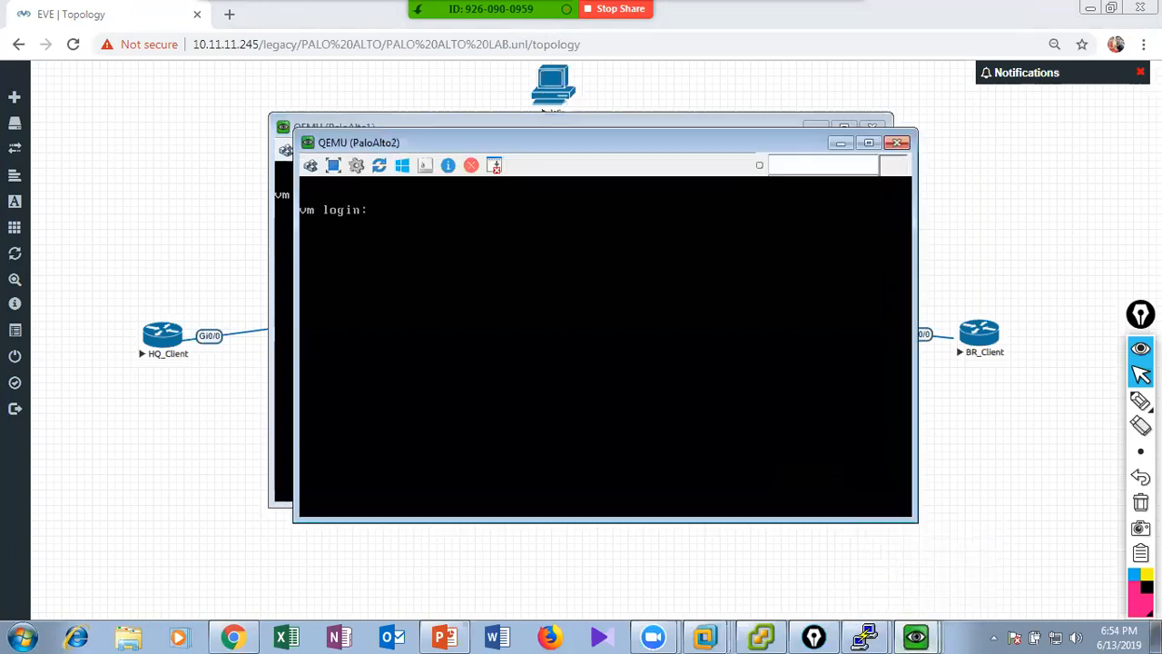
left_click_drag(609, 153, 757, 166)
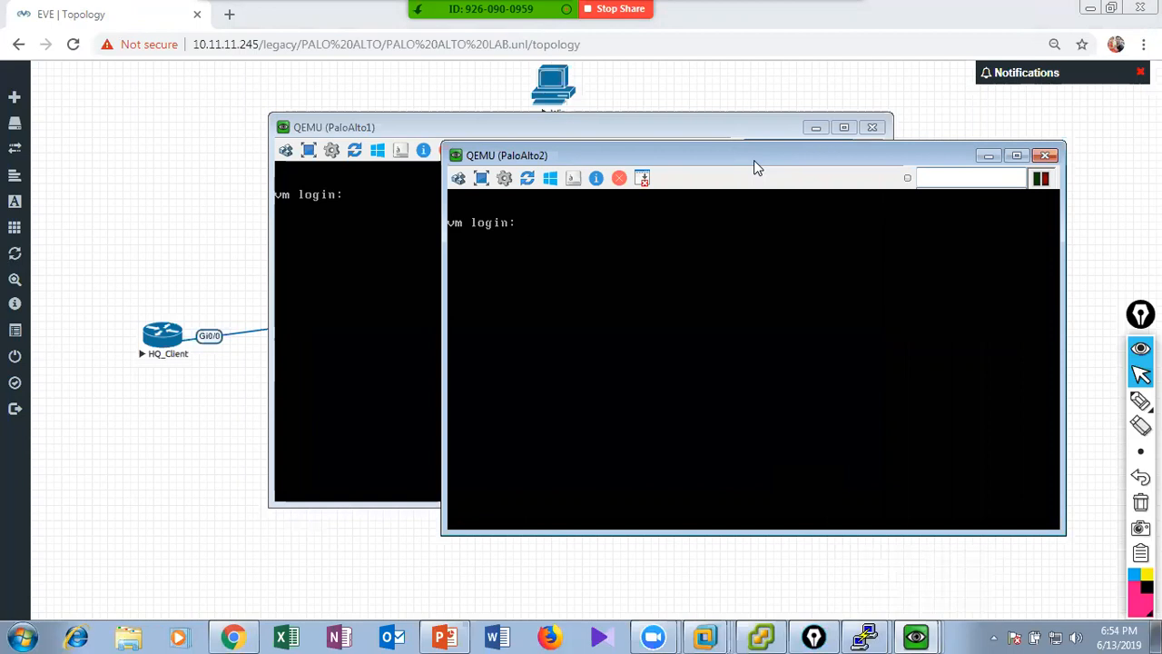
left_click(636, 134)
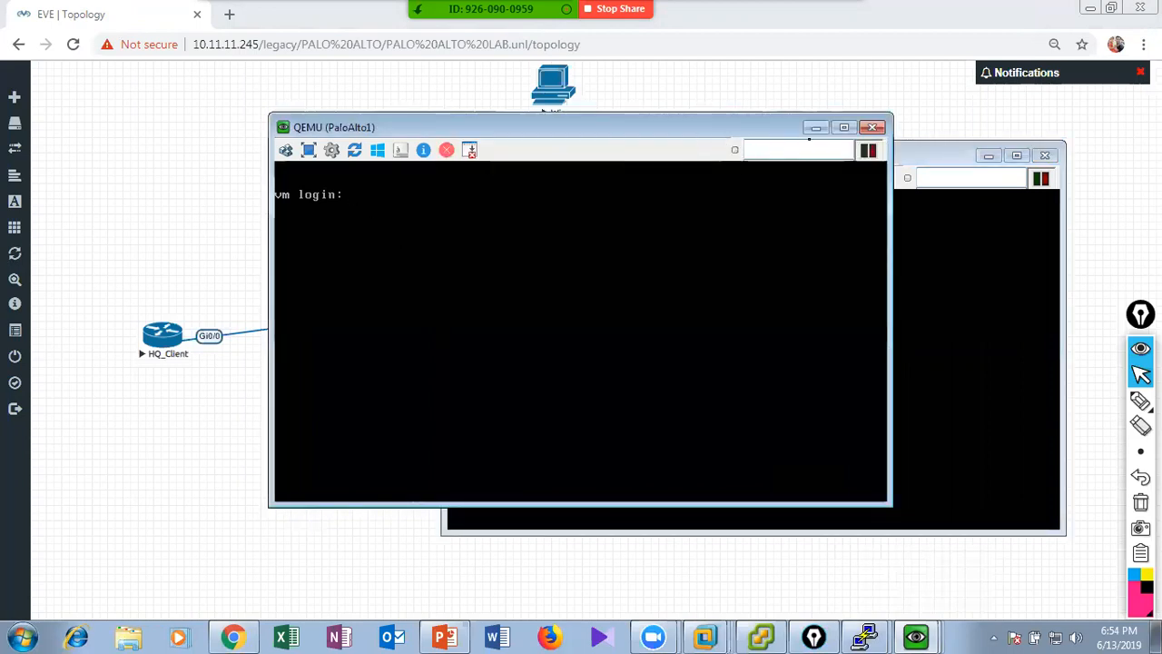
left_click(816, 129)
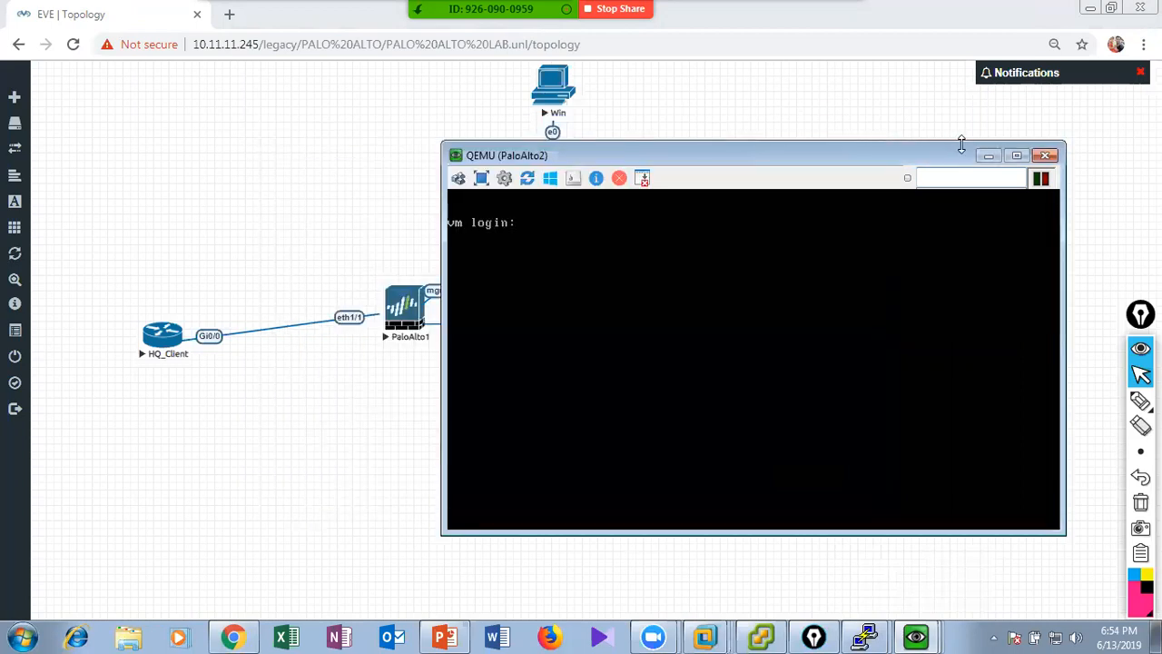
left_click(988, 156)
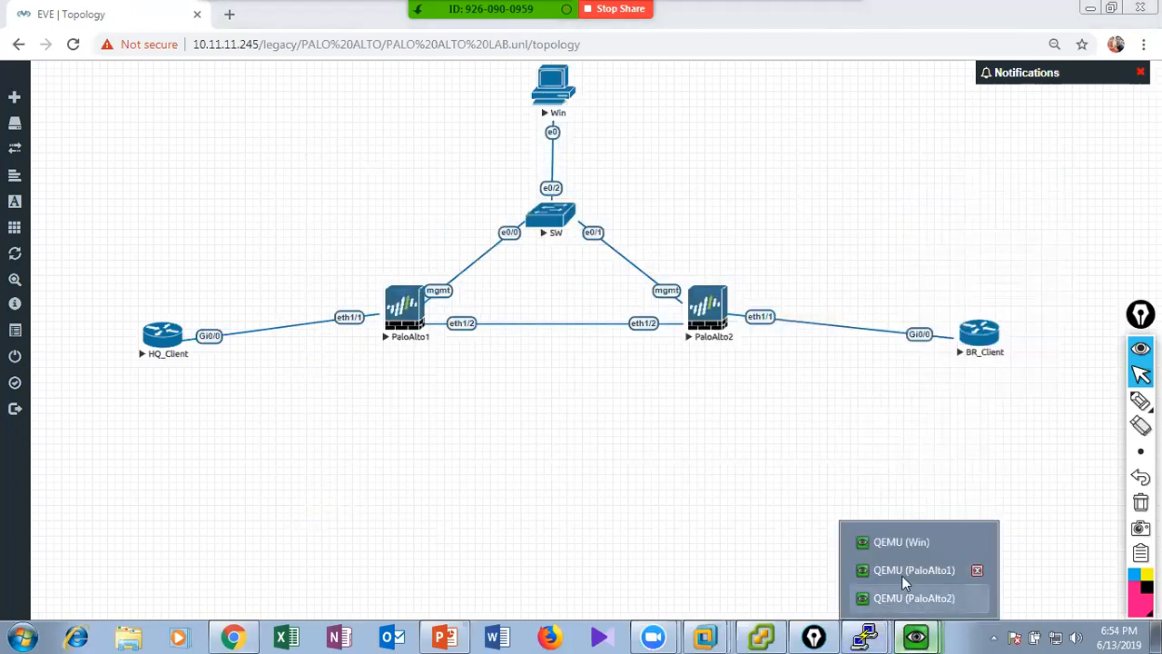
Restore the Win console and try to open the Network properties from the Windows desktop.
left_click(898, 548)
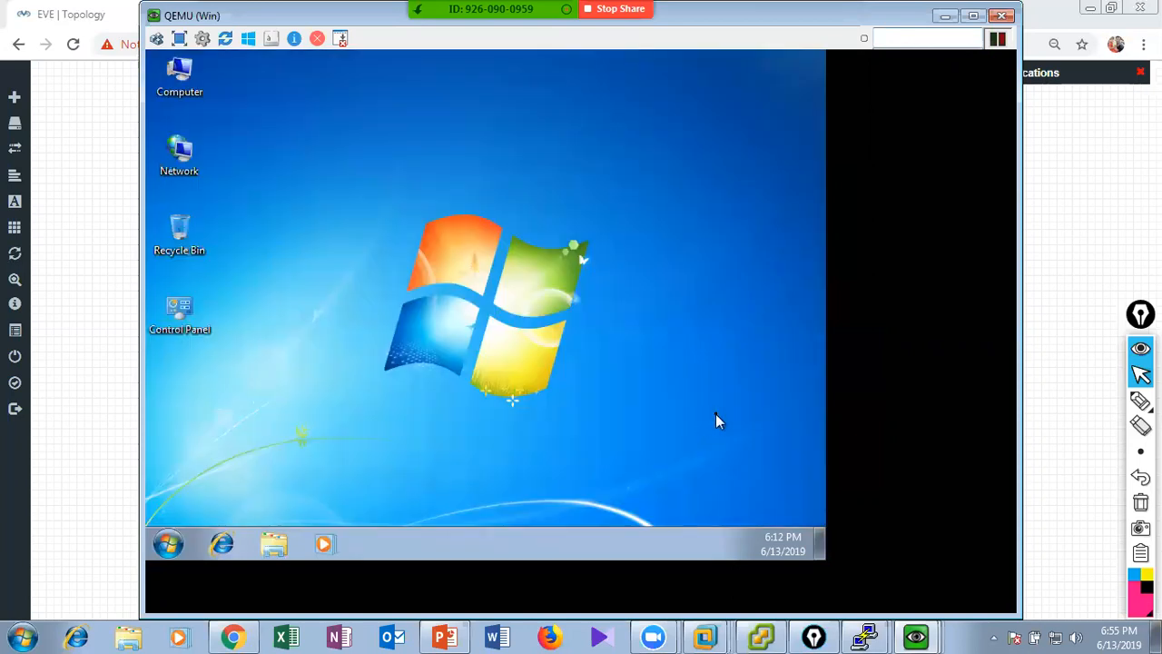
right_click(715, 414)
left_click(761, 267)
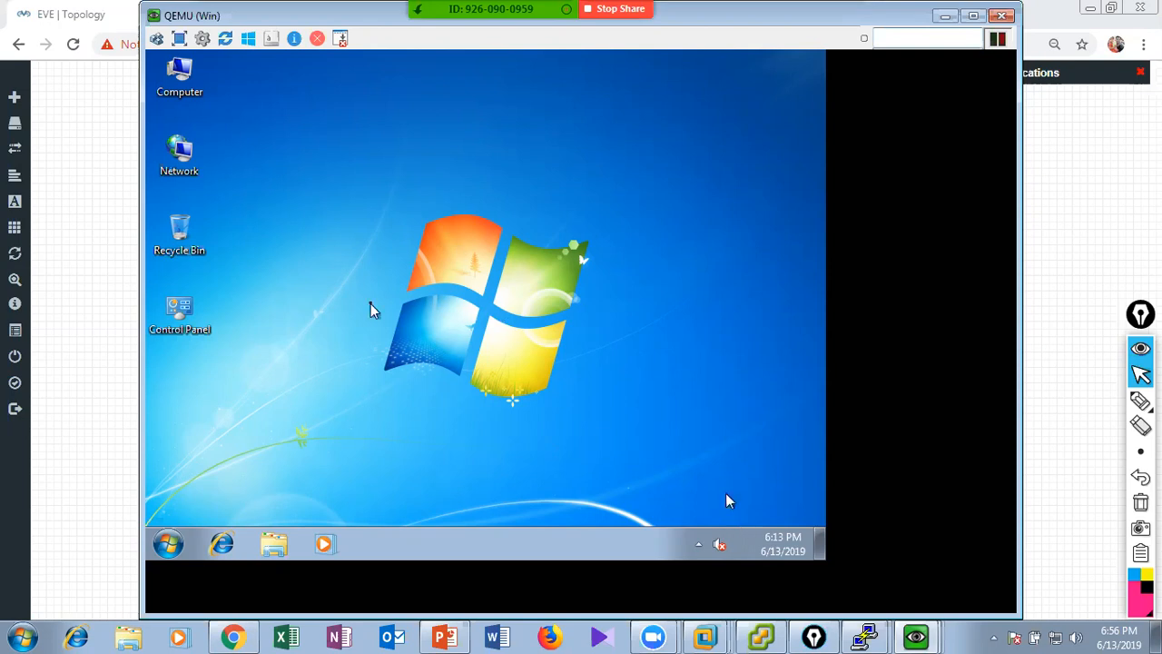
double_click(180, 158)
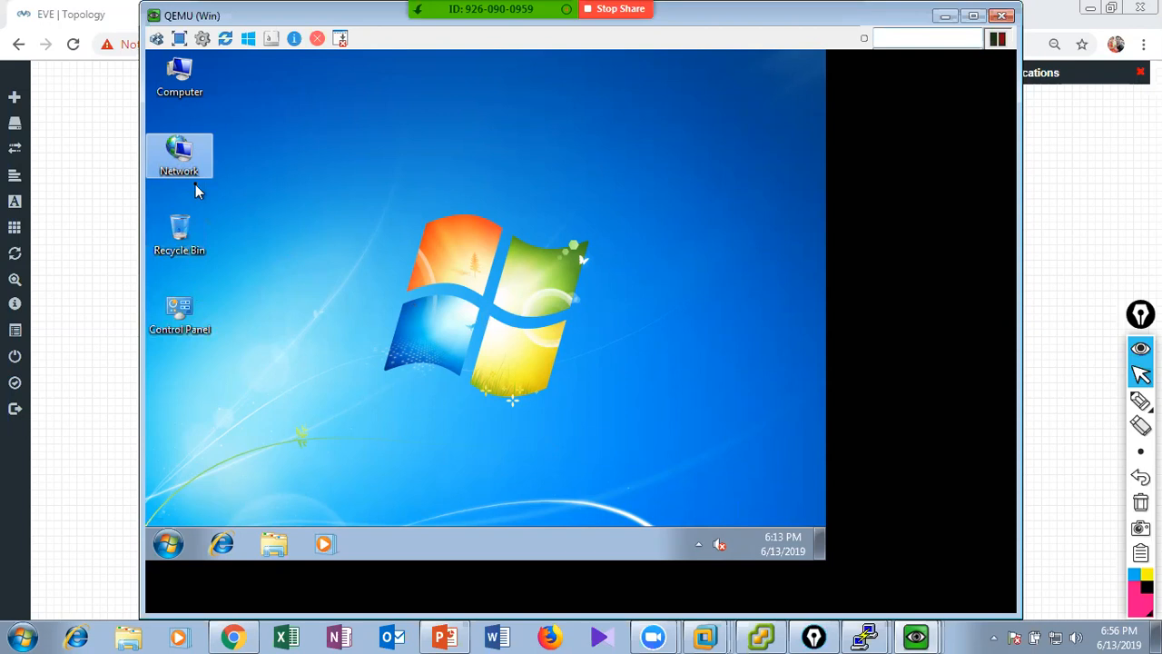
right_click(196, 187)
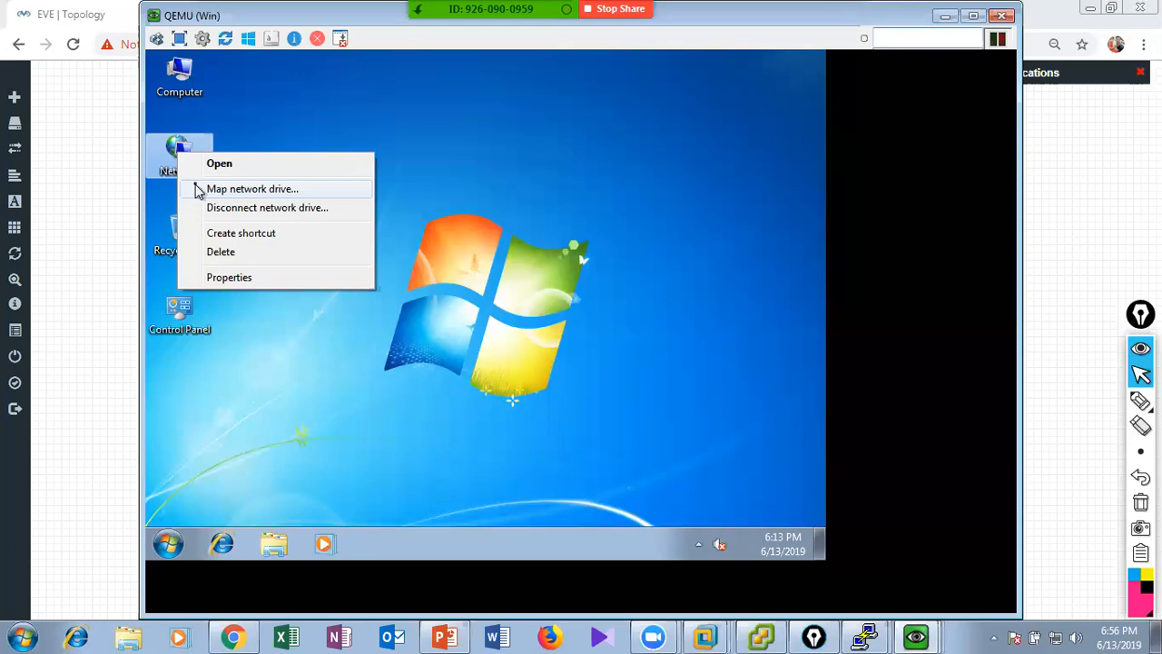
left_click(253, 282)
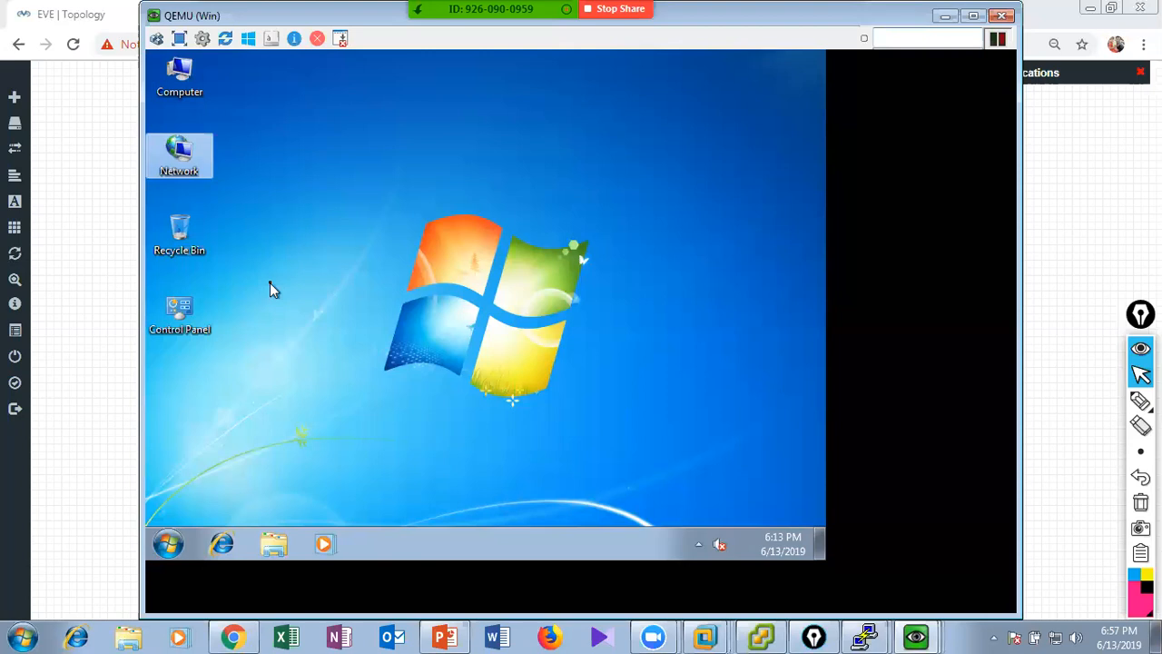
left_click(410, 327)
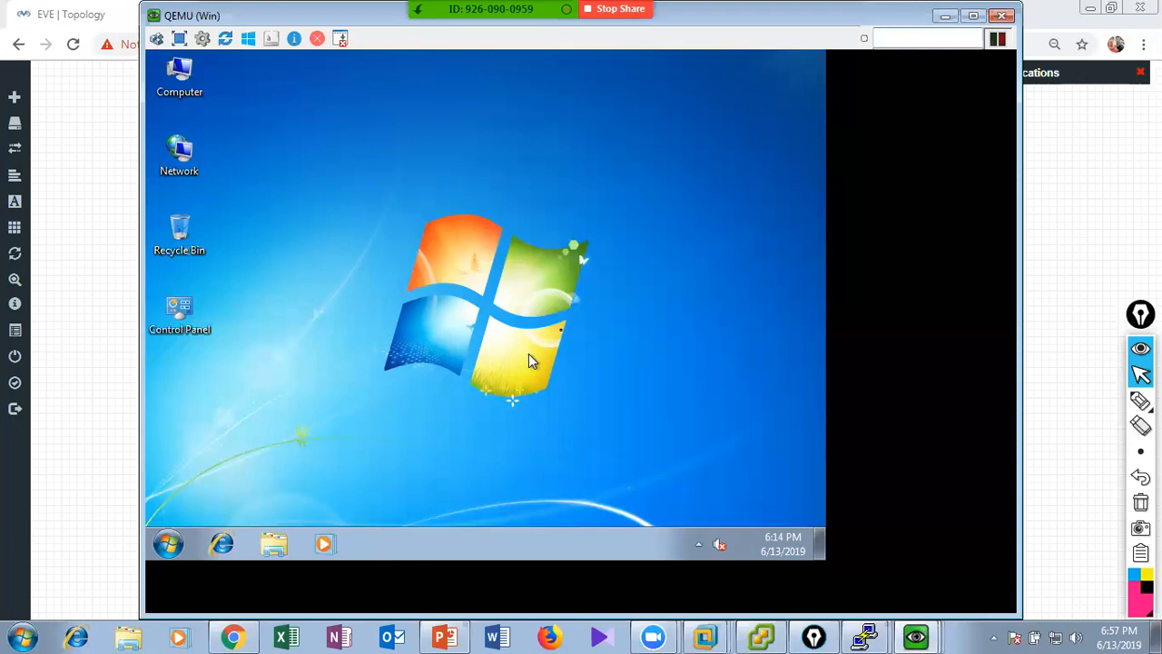
Try to log in to the PaloAlto1 console as admin, and minimize the PaloAlto1 and Win consoles.
mouse_move(917, 635)
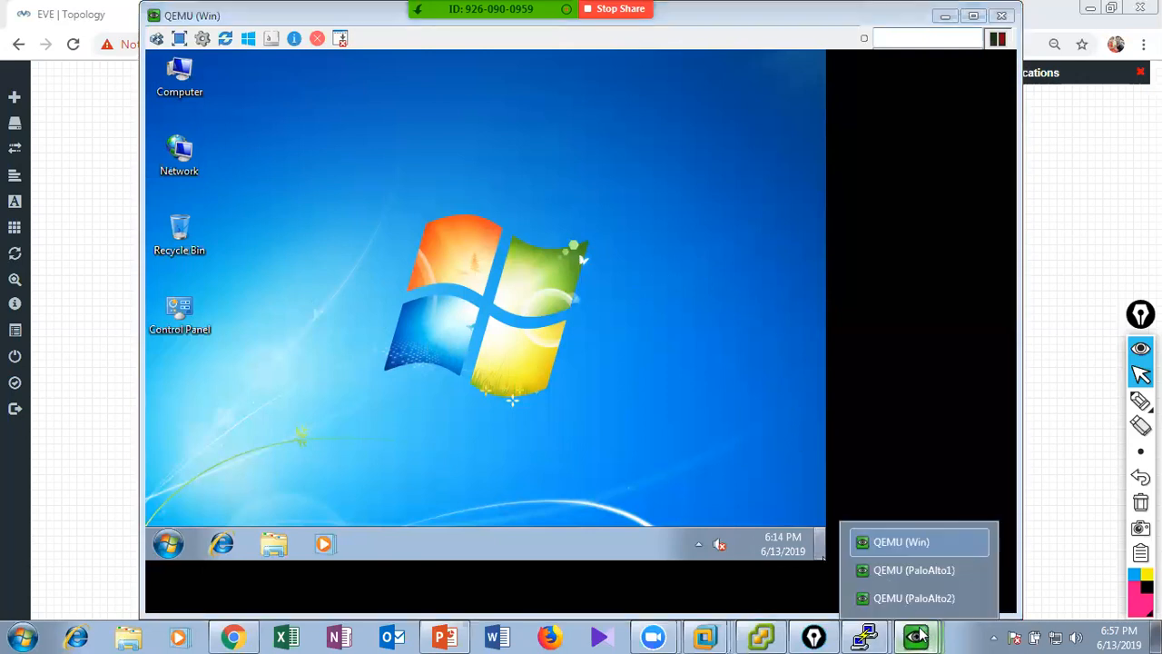
left_click(913, 579)
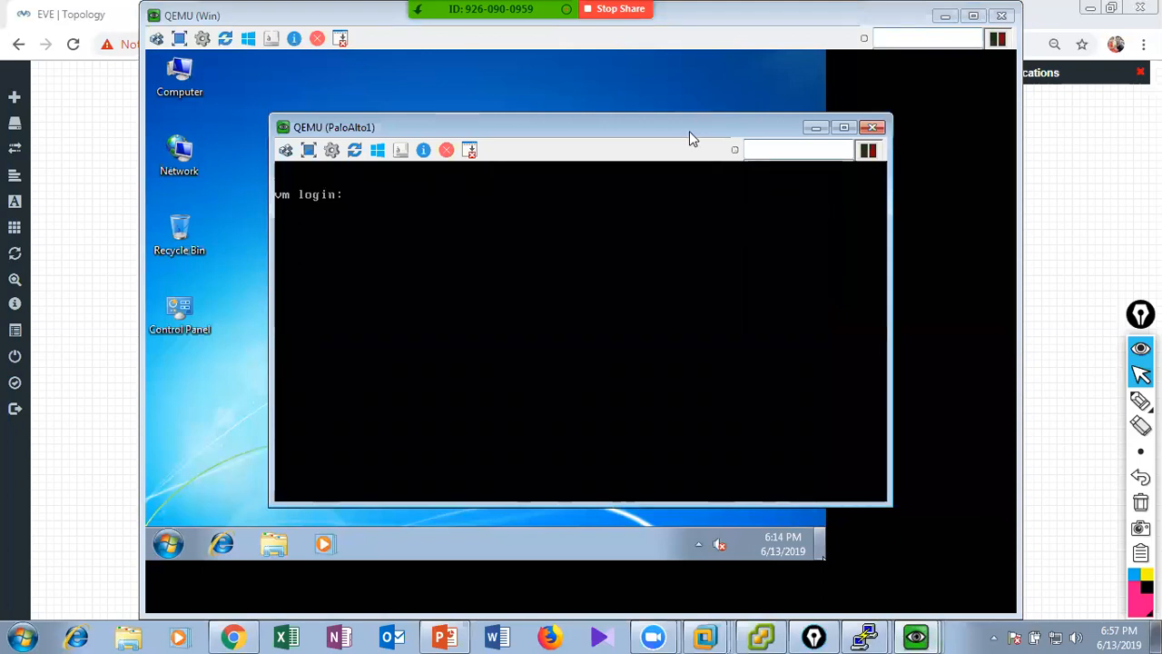
left_click_drag(689, 131, 774, 129)
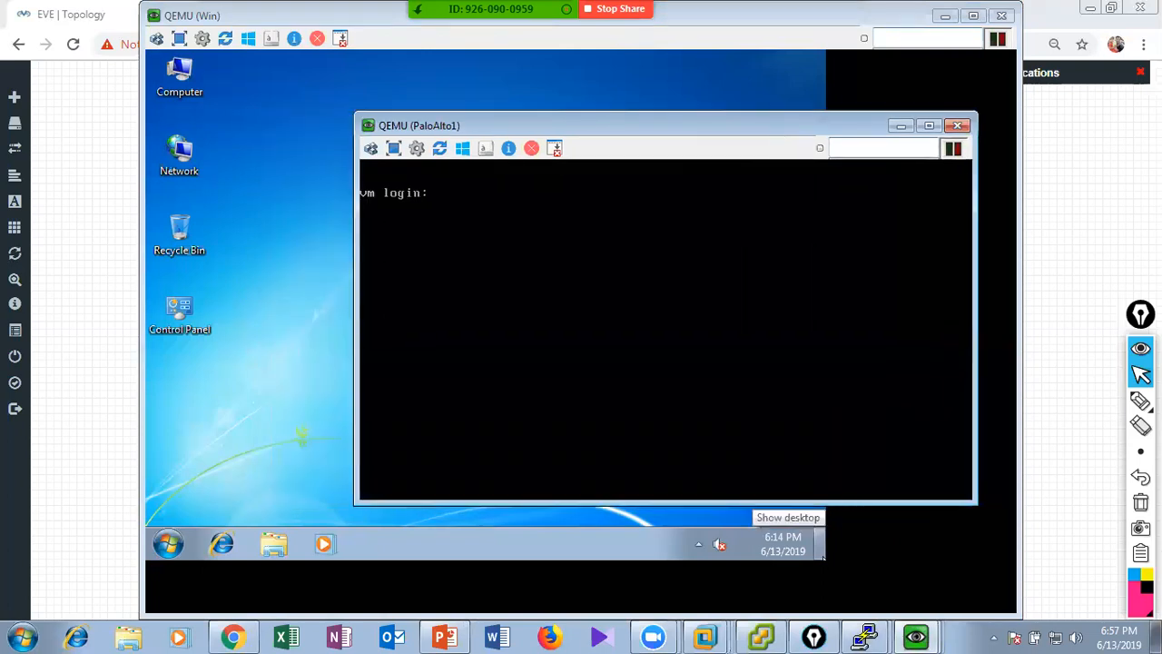
type("admin")
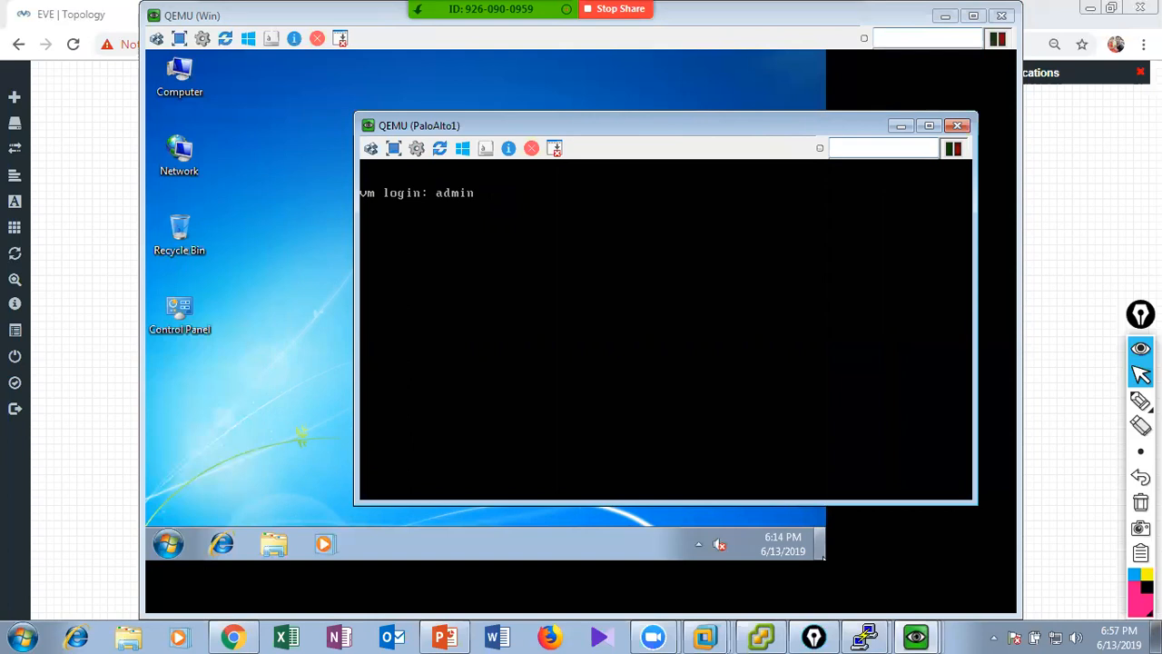
key("Return")
key("Return")
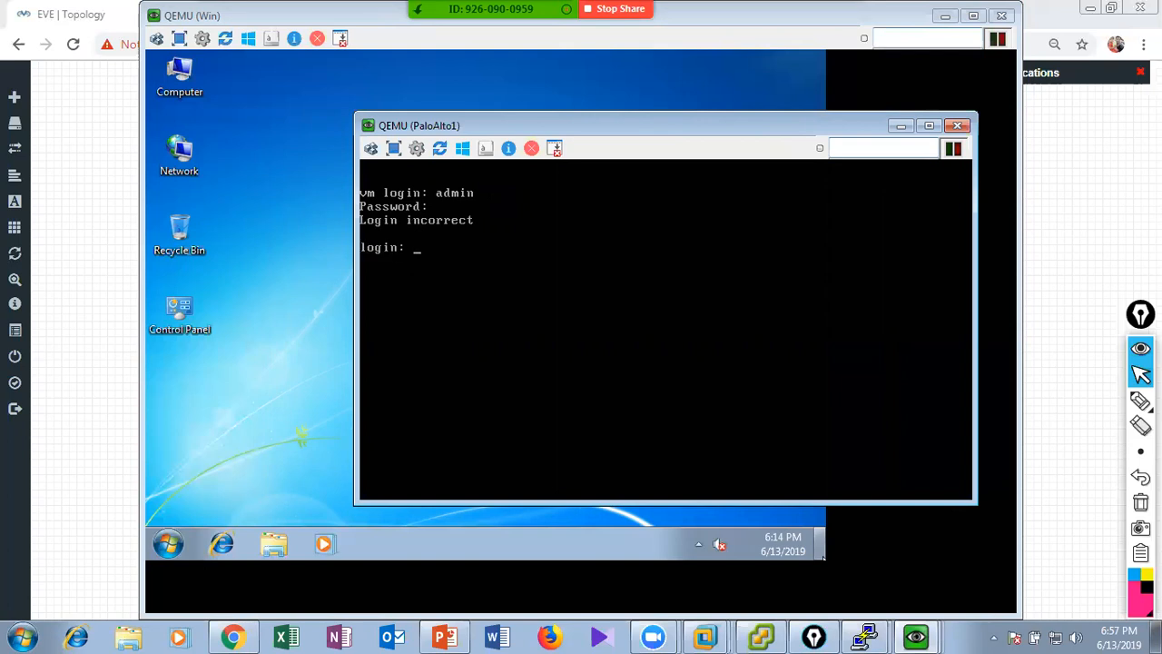
left_click(908, 129)
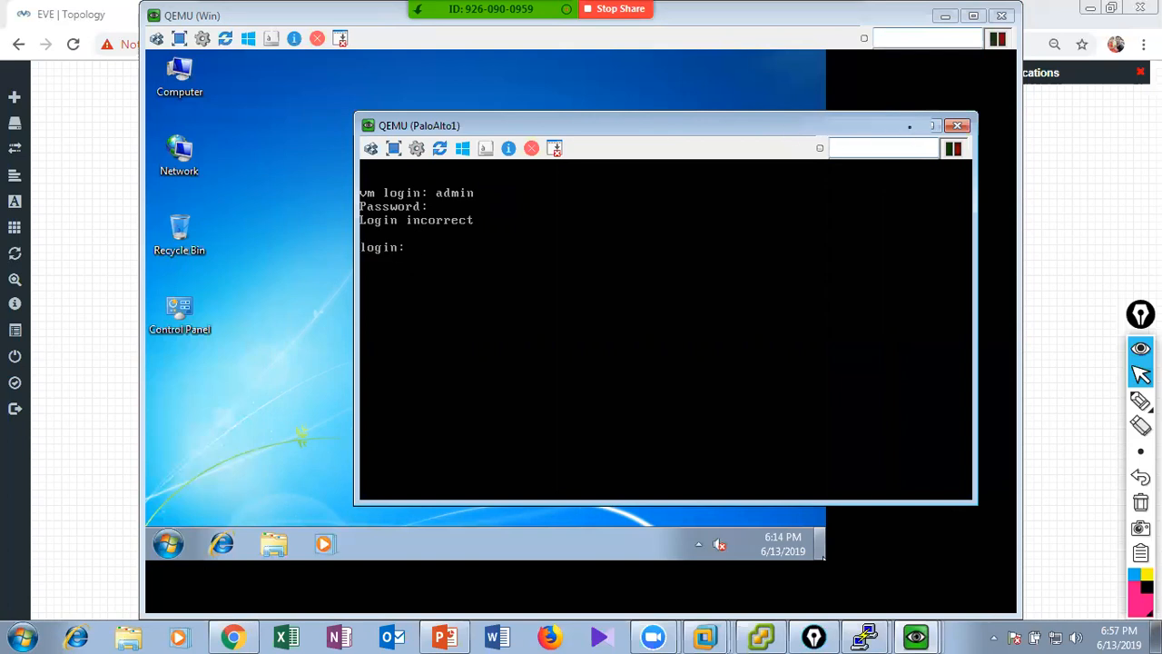
left_click(220, 544)
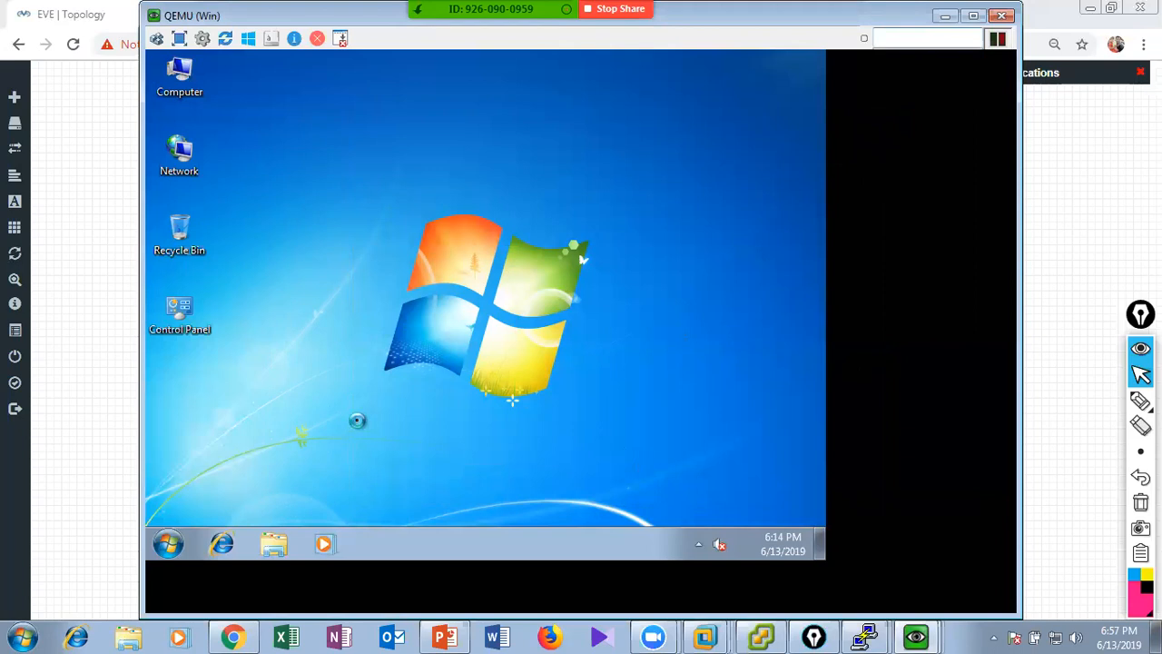
left_click(944, 19)
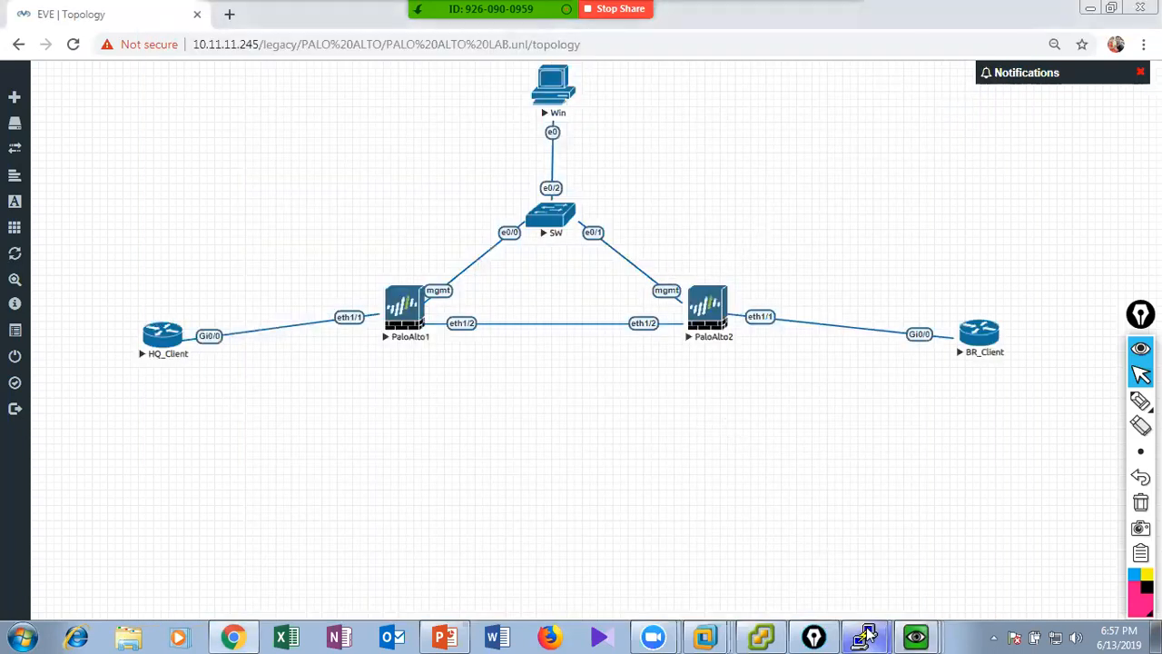
Restore the HQ_Client console and enter privileged EXEC mode on the router with the en command.
mouse_move(869, 635)
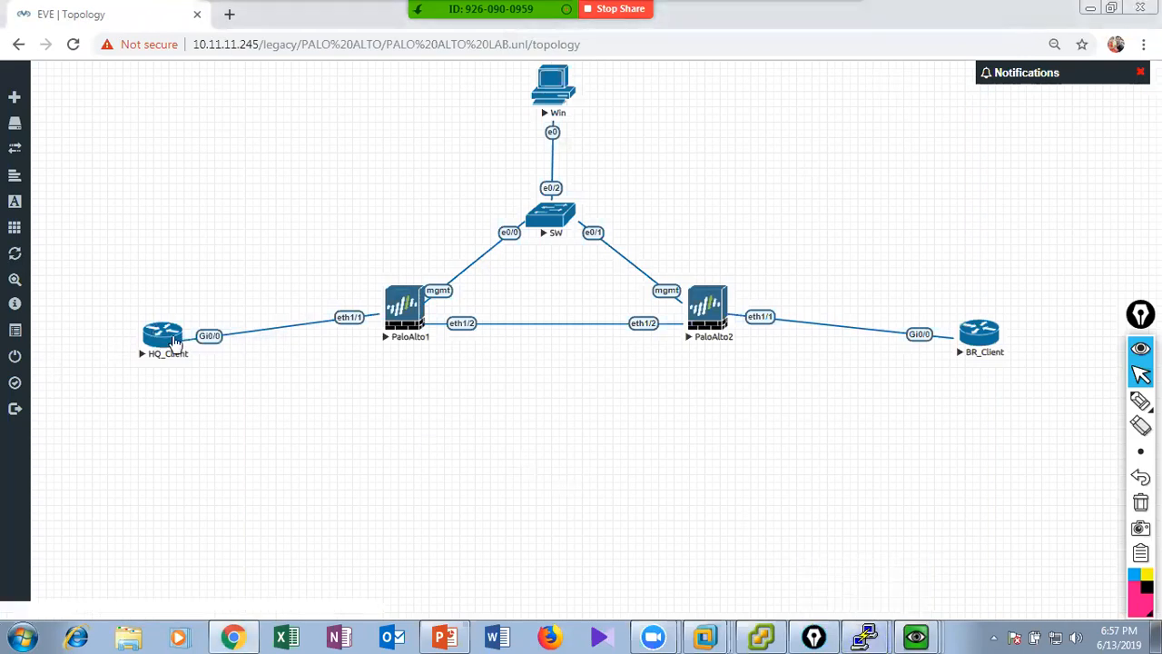
left_click(840, 564)
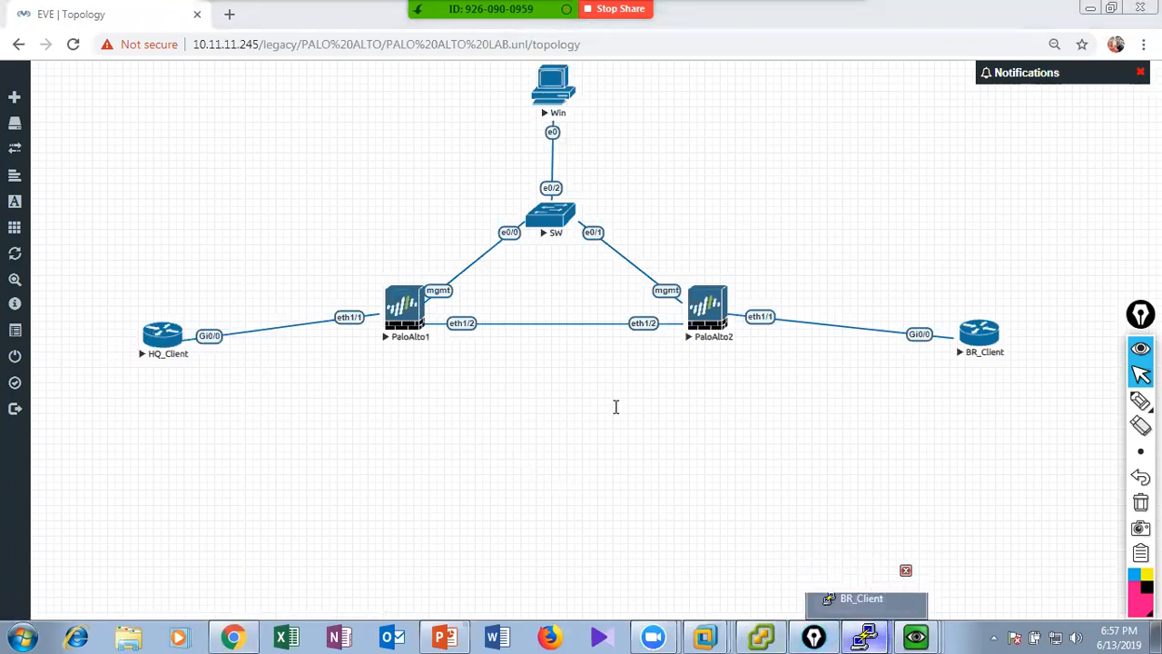
key("Return")
key("Return")
key("Return")
key("Return")
key("Return")
key("Return")
key("Return")
type("en")
key("Return")
key("Return")
Set the HQ_Client terminal font to Courier New, Bold, size 14 and apply the PuTTY settings.
right_click(329, 96)
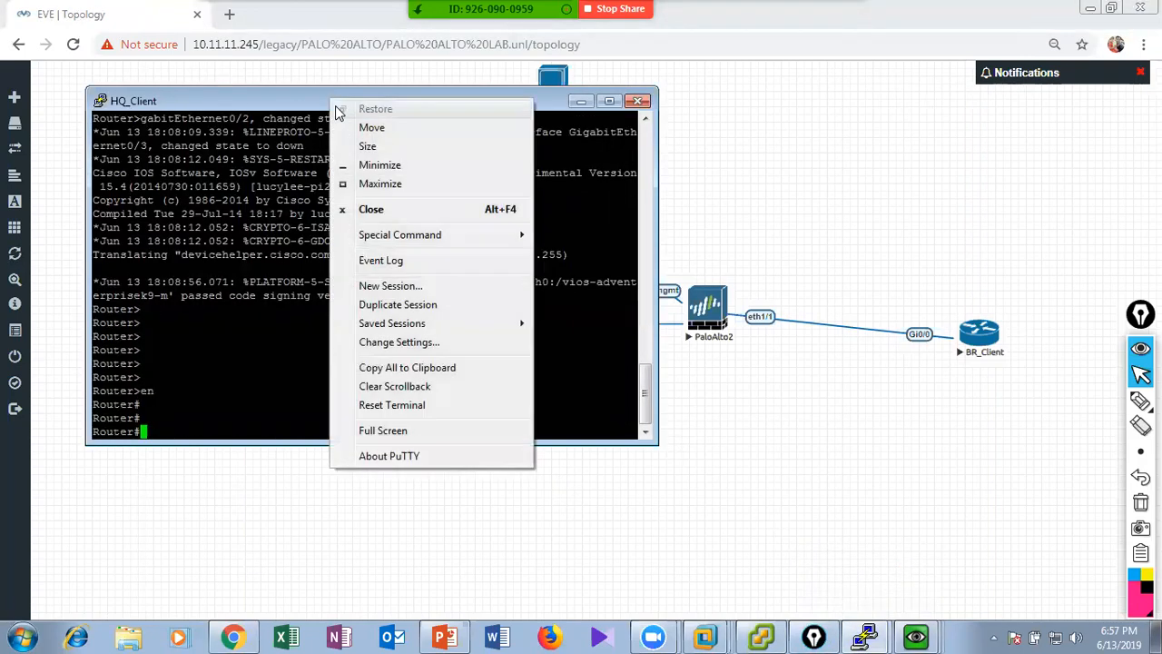
left_click(427, 344)
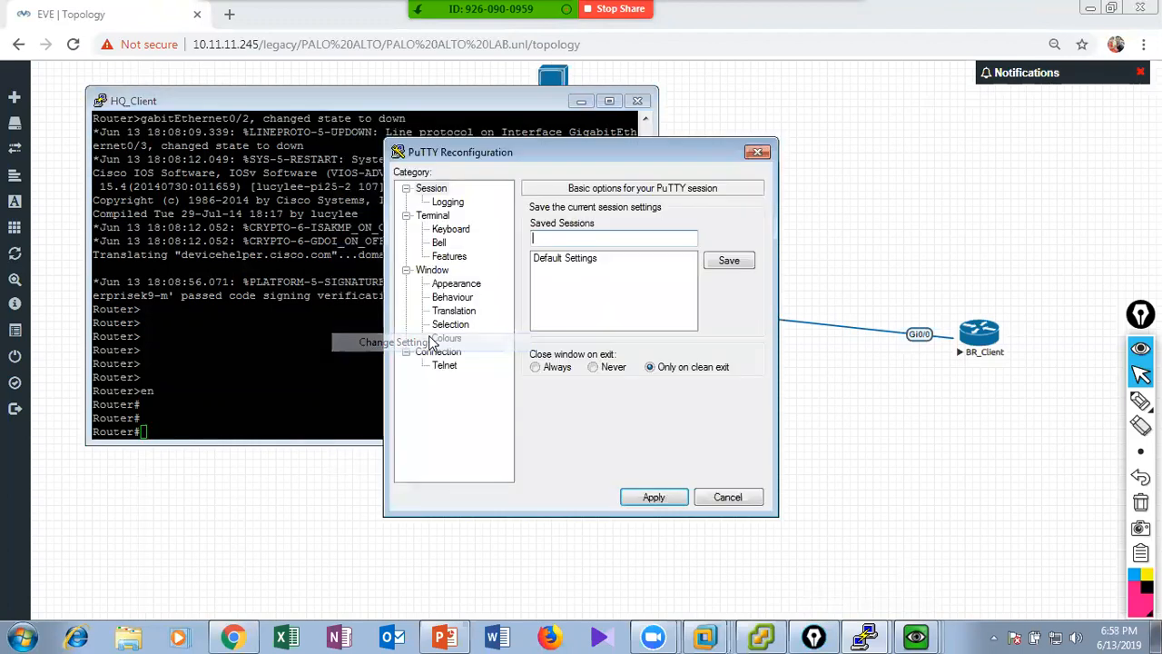
left_click(456, 284)
left_click(727, 310)
left_click(627, 323)
left_click(724, 326)
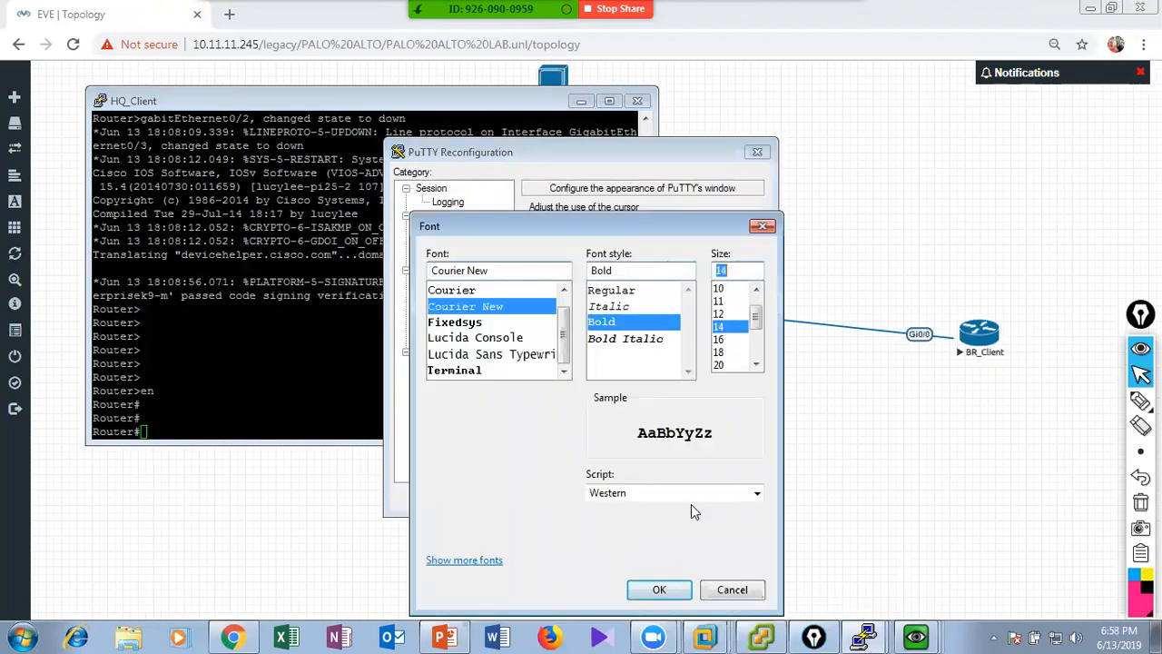
left_click(660, 590)
left_click(658, 495)
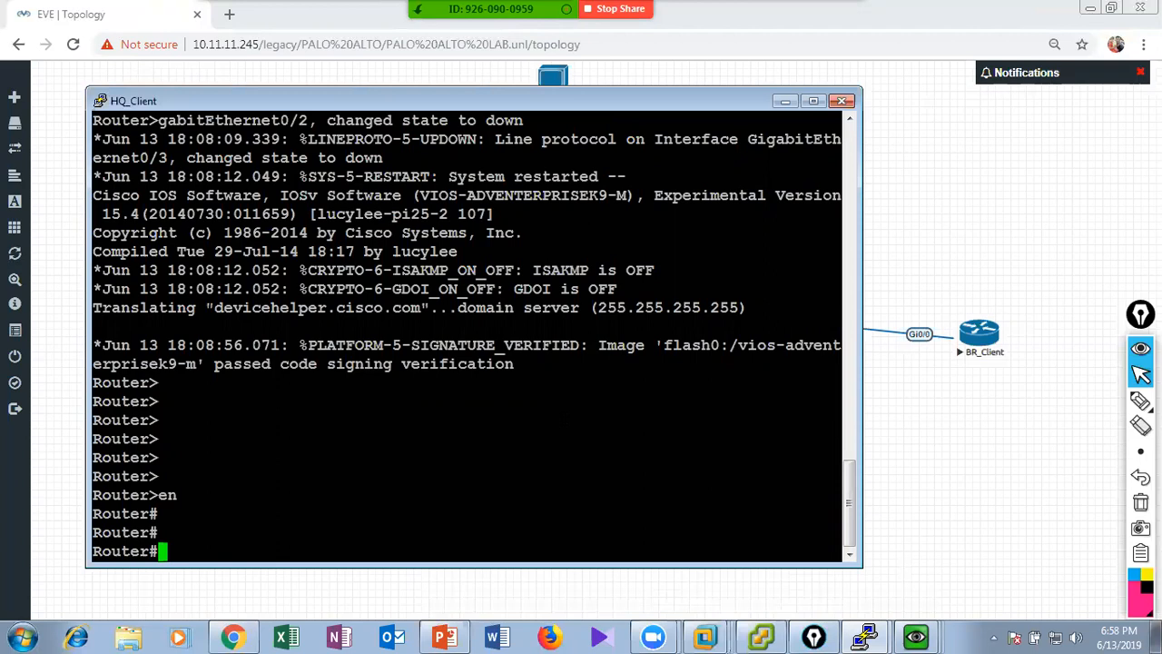
Minimize the browser, HQ_Client console and vSphere Client, and connect WinSCP to the EVE-NG server at 10.11.11.245 as root.
left_click(928, 476)
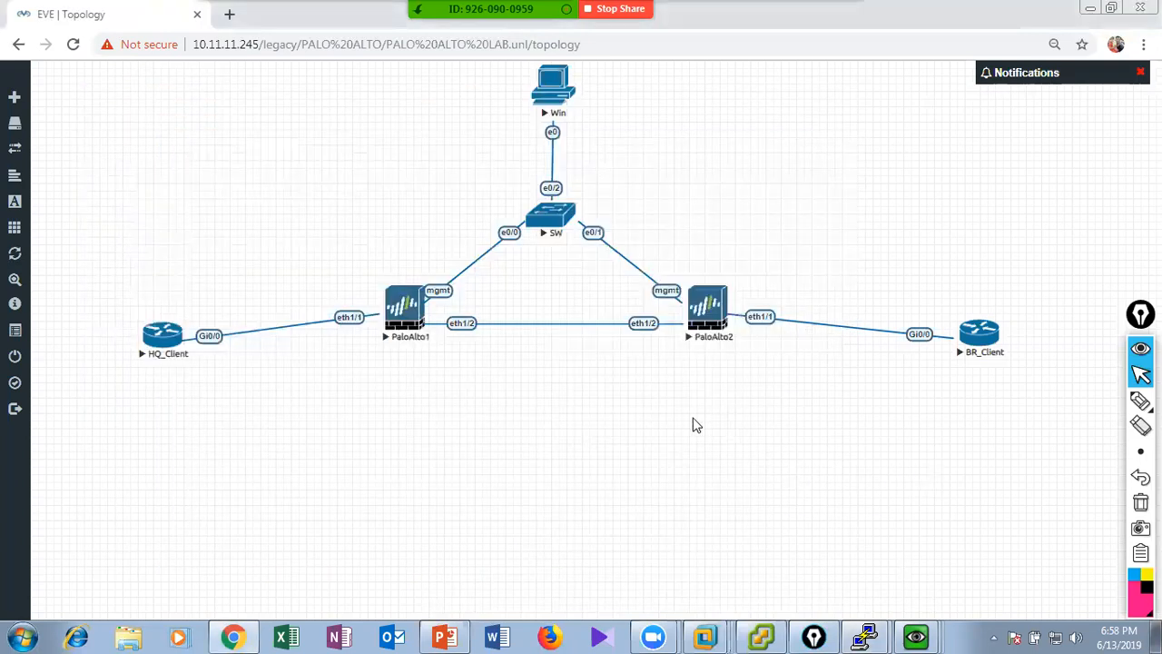
left_click(1090, 8)
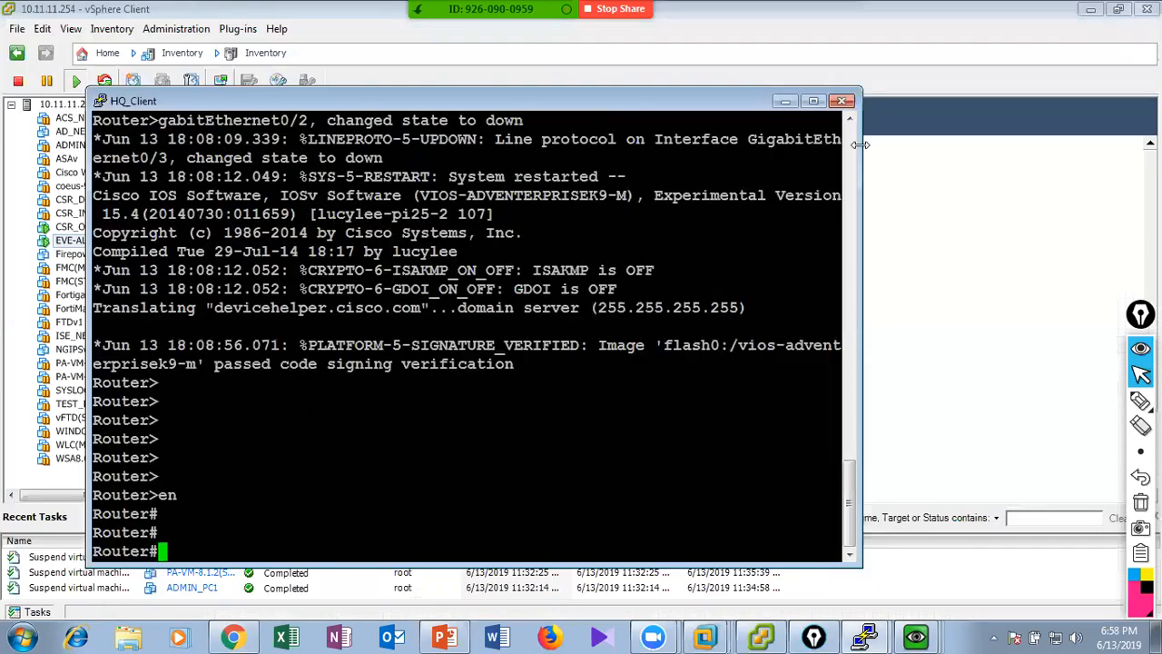
left_click(786, 100)
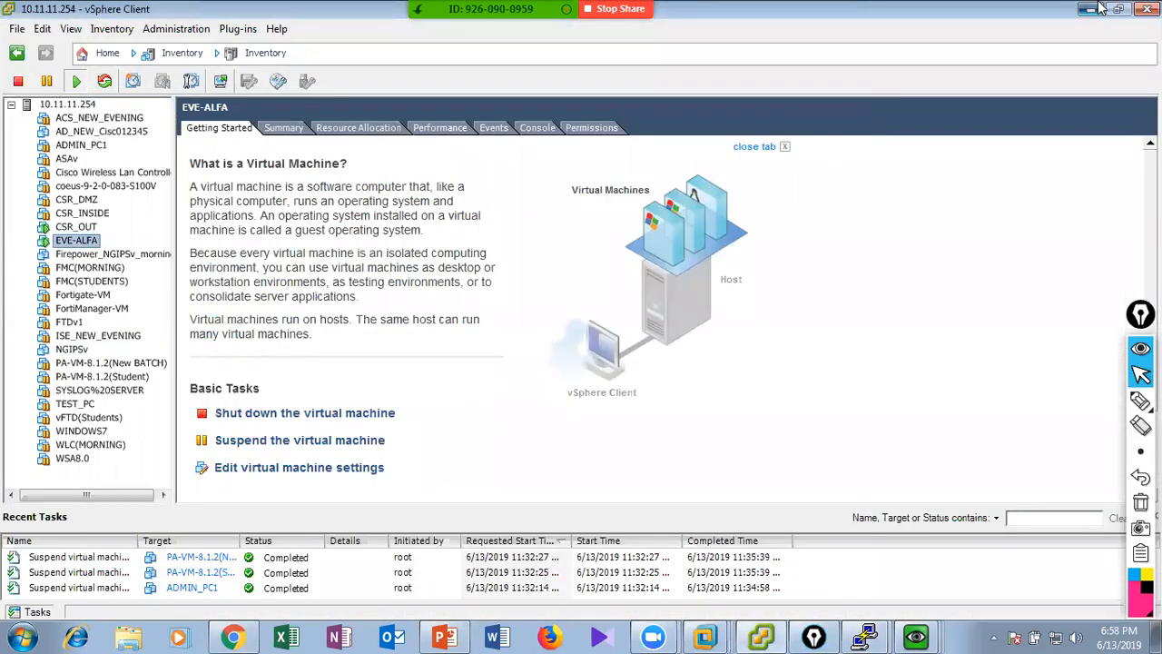
left_click(1090, 8)
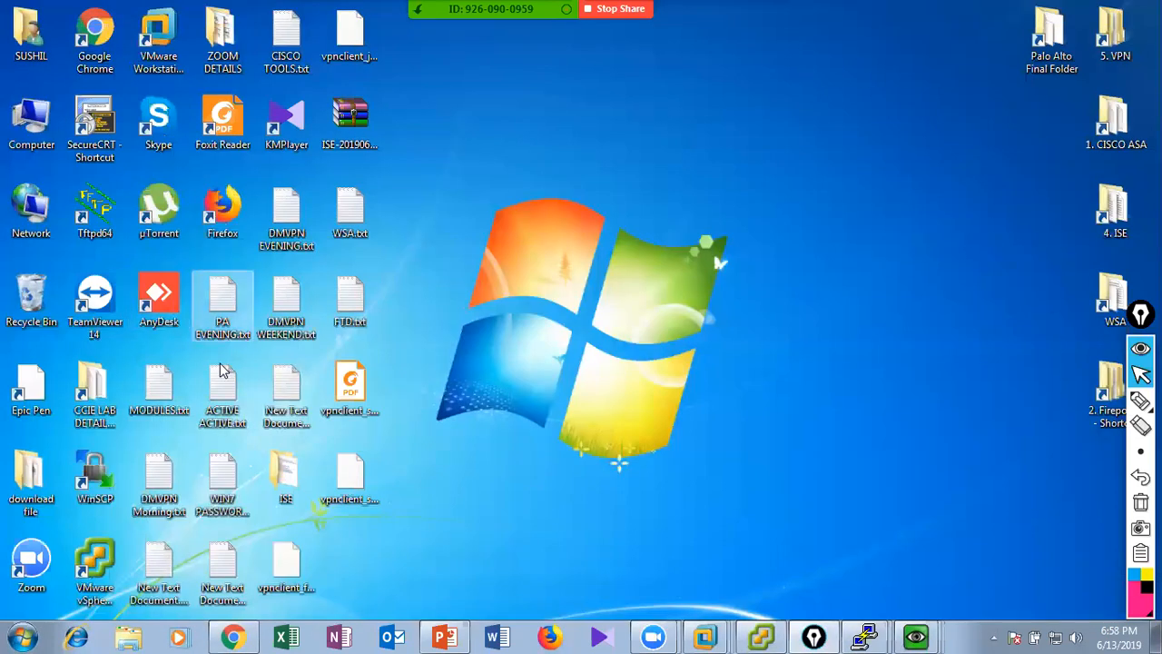
double_click(99, 479)
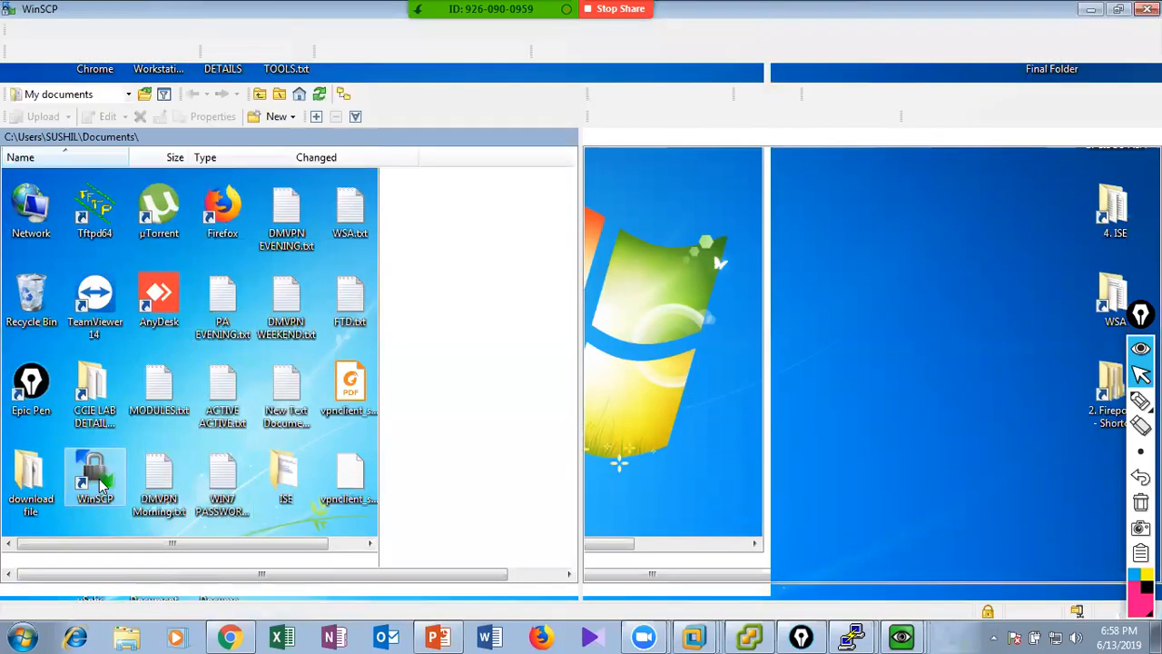
left_click(645, 471)
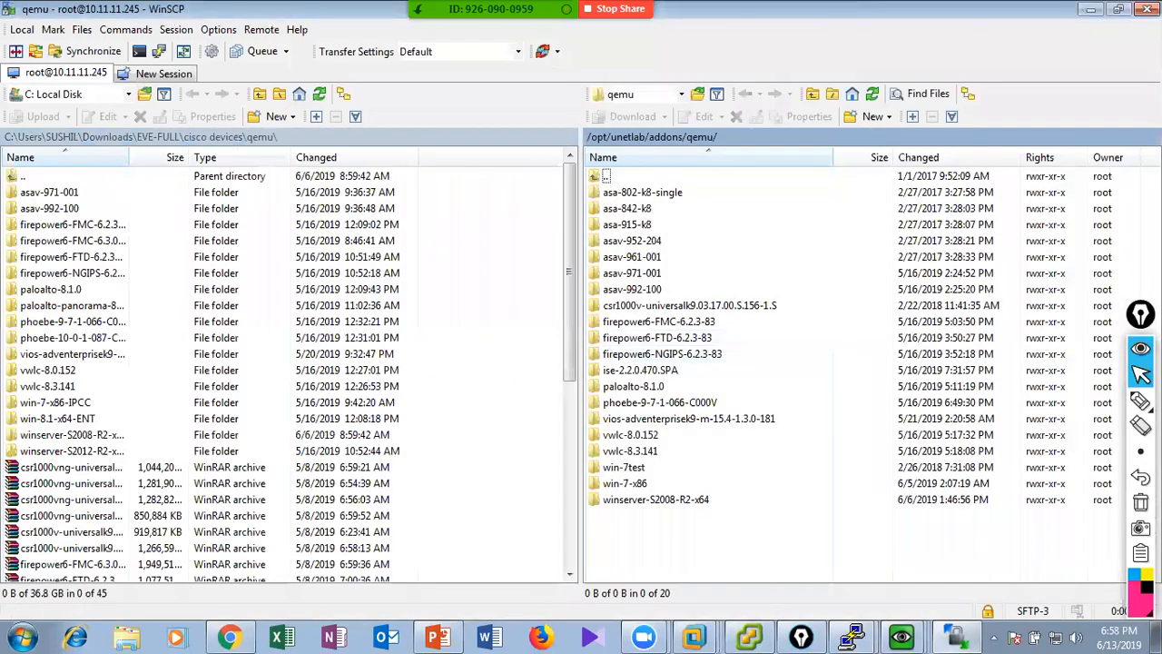
Underline the server path /opt/unetlab/addons/qemu/ with the pen, clear the mark, and close WinSCP.
left_click(1140, 401)
left_click_drag(587, 147, 728, 151)
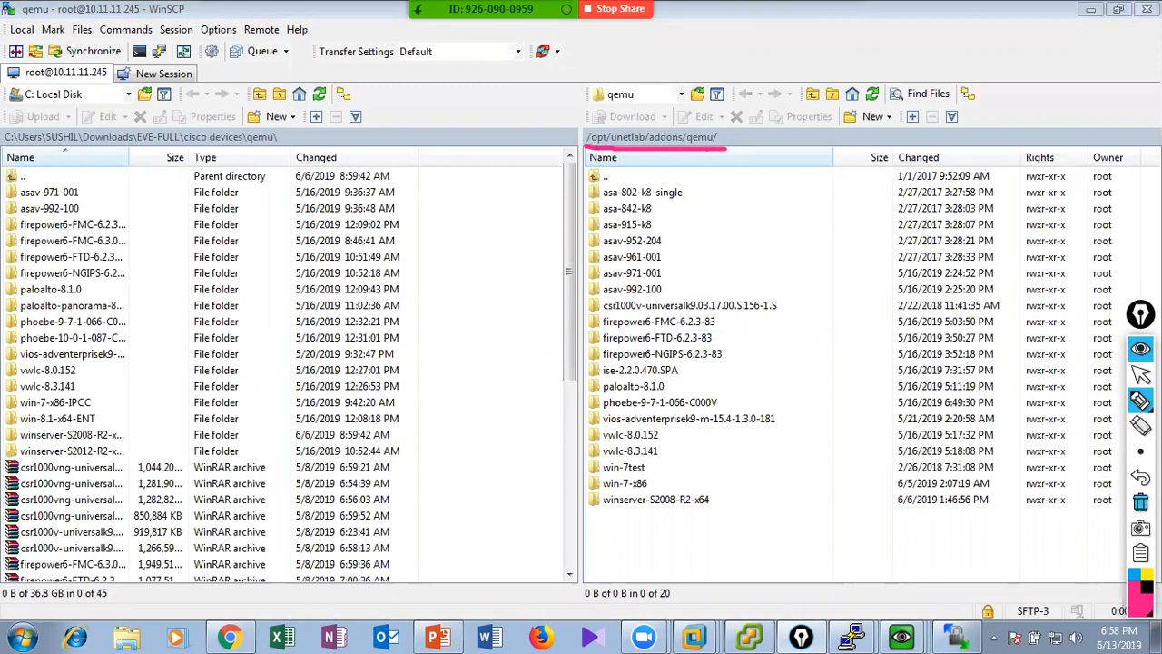
left_click(1141, 373)
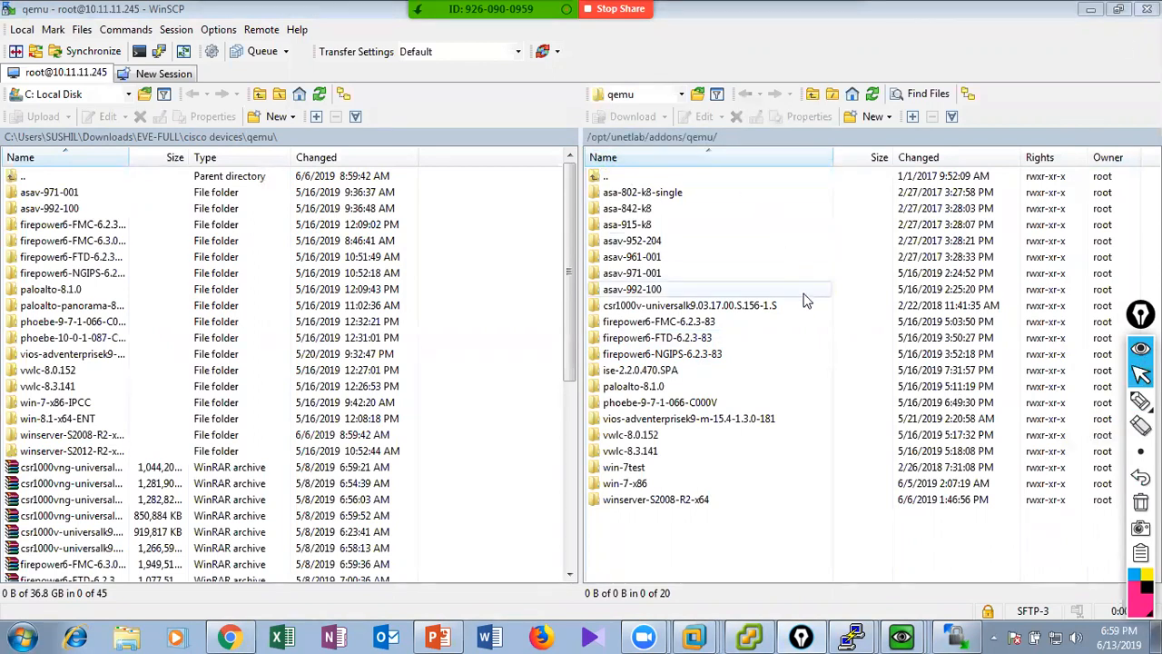
left_click(761, 558)
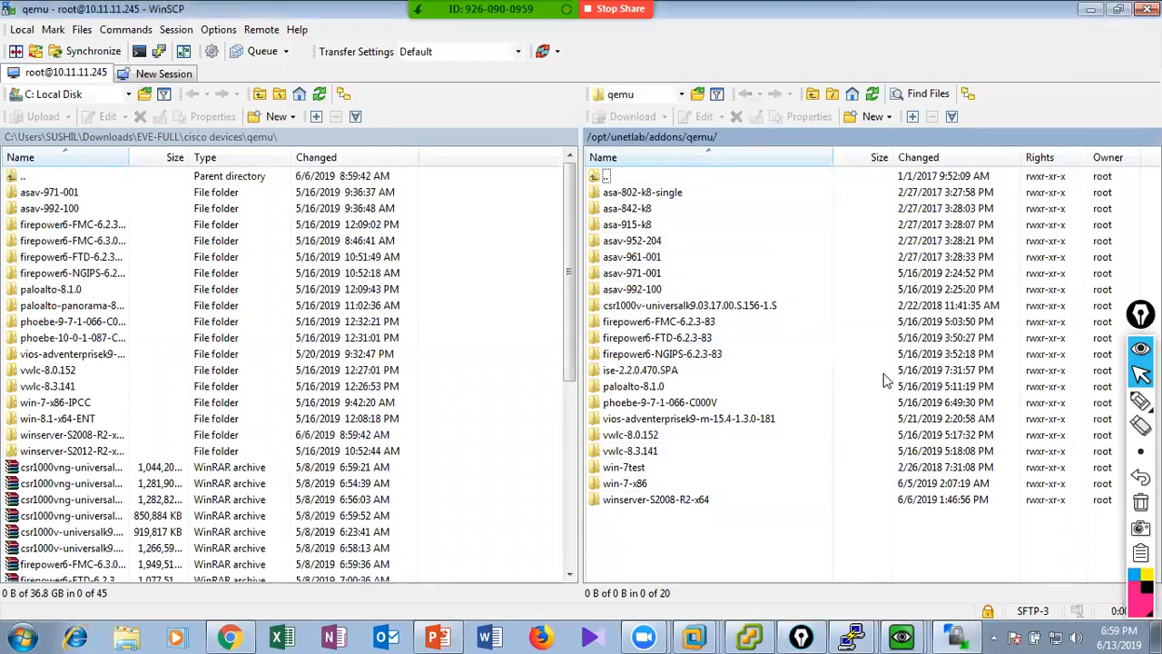
left_click(1148, 9)
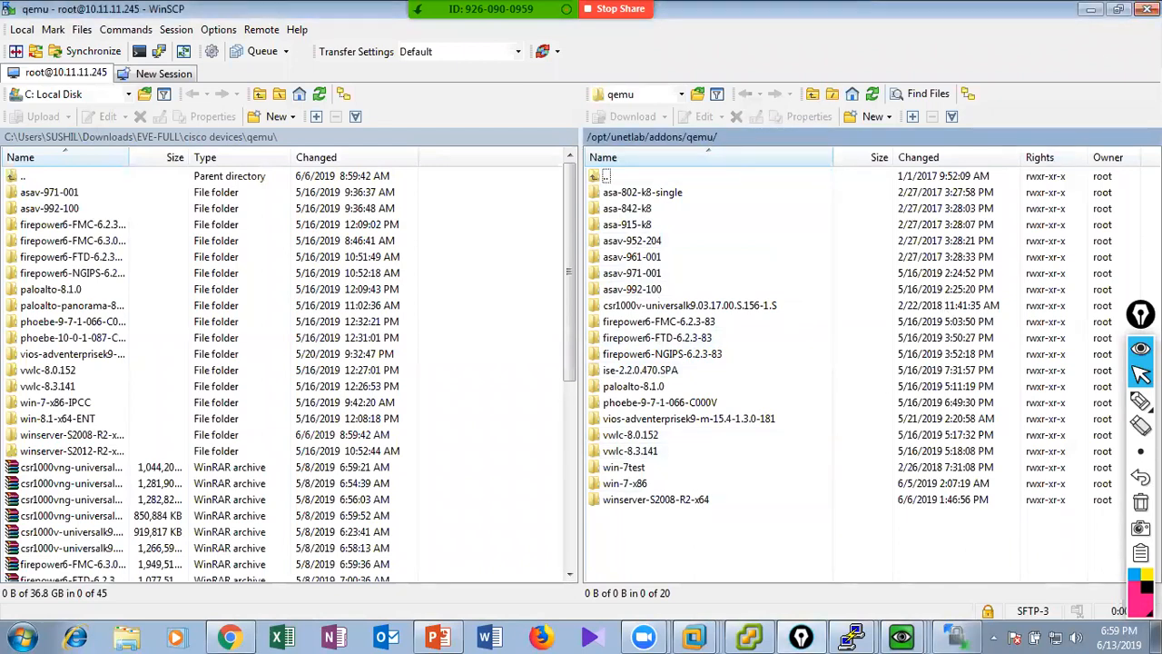
Check the Network and Sharing Center in the Win console, minimize it, and return to the EVE-NG topology in Chrome.
left_click(749, 635)
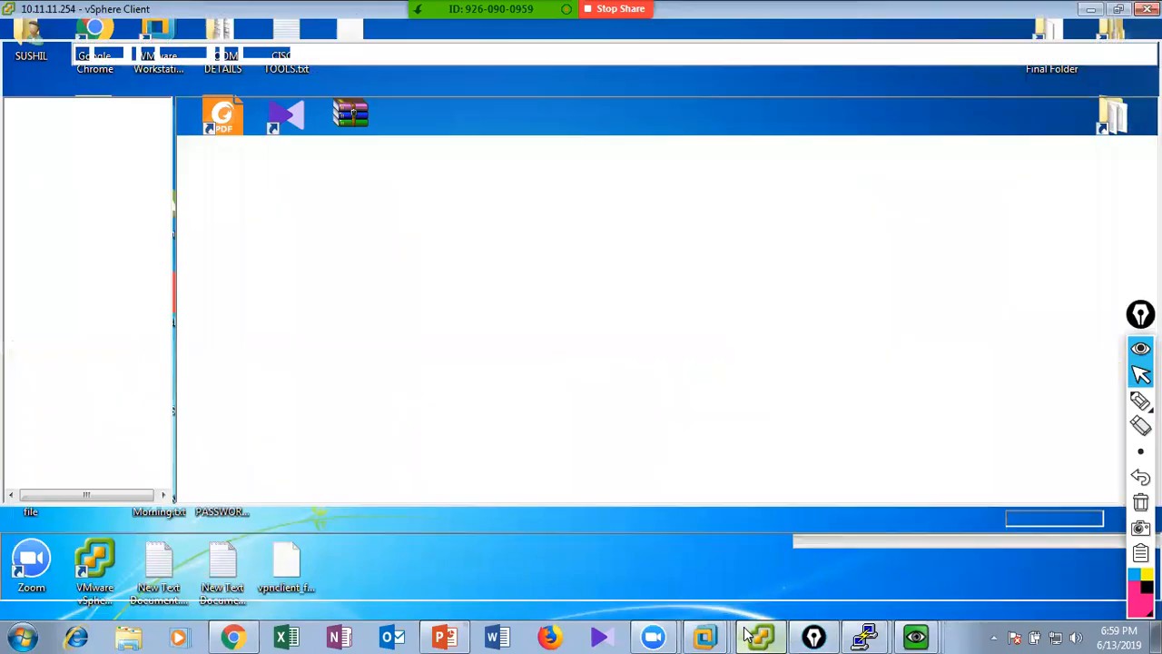
left_click(763, 636)
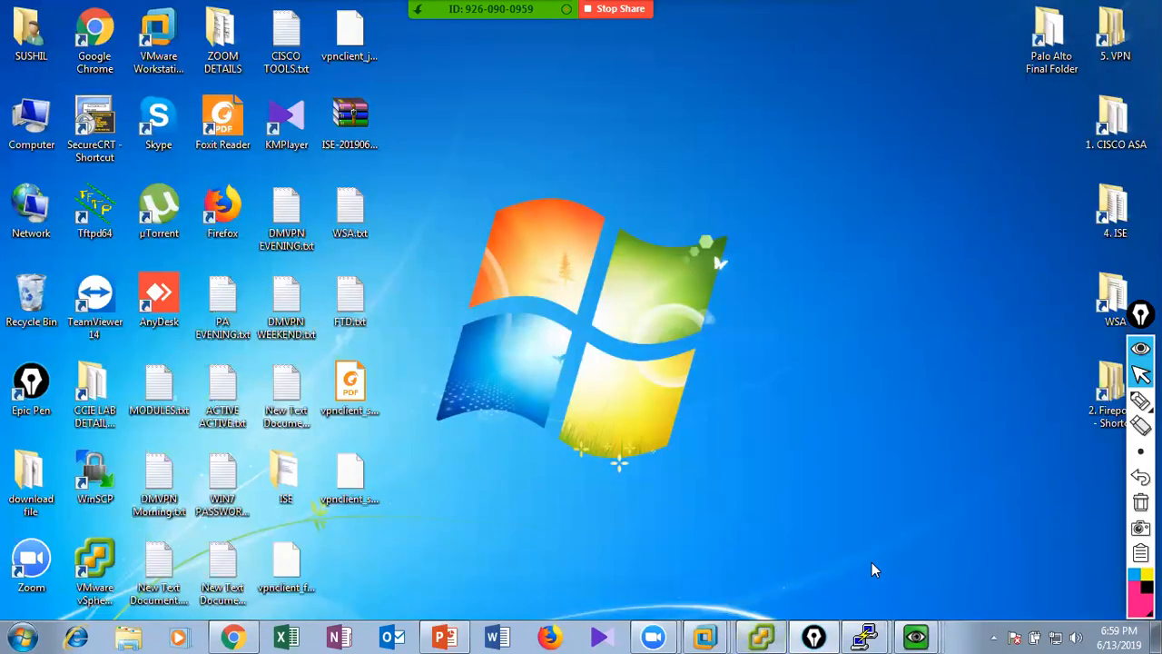
left_click(919, 636)
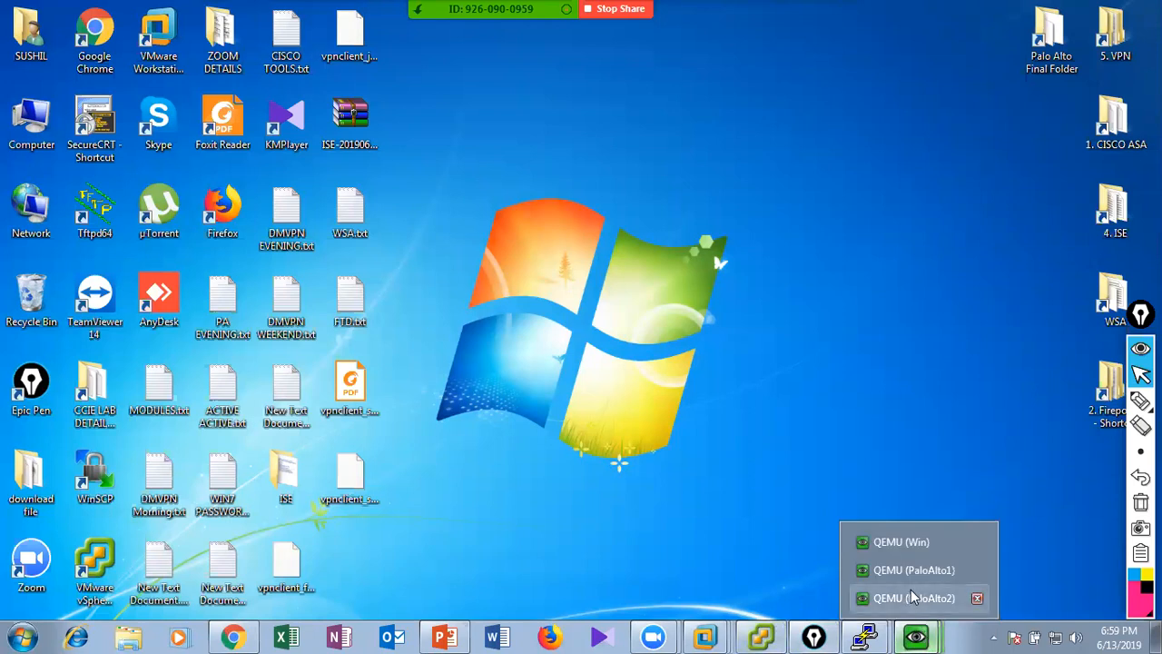
left_click(905, 548)
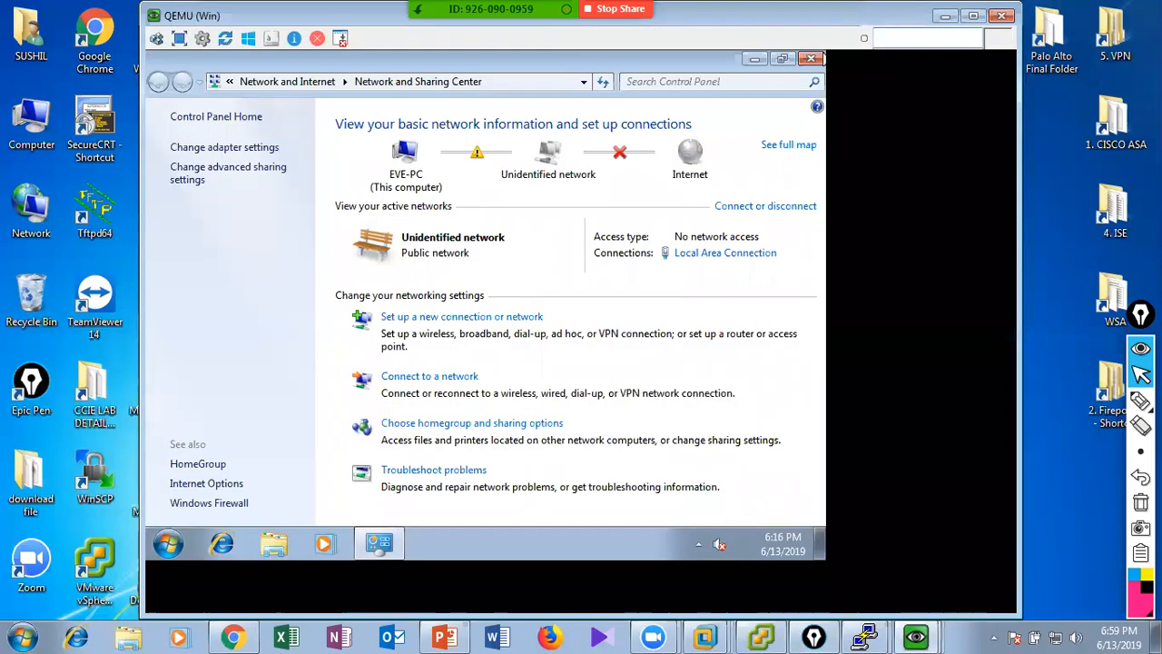
left_click(945, 15)
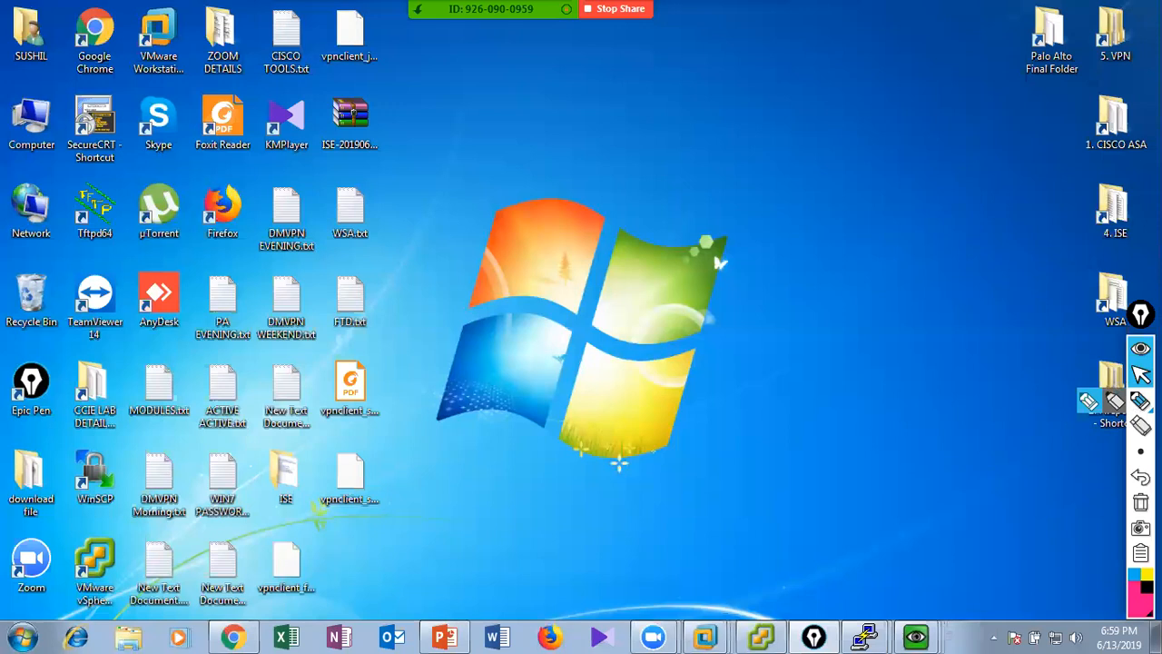
left_click(250, 628)
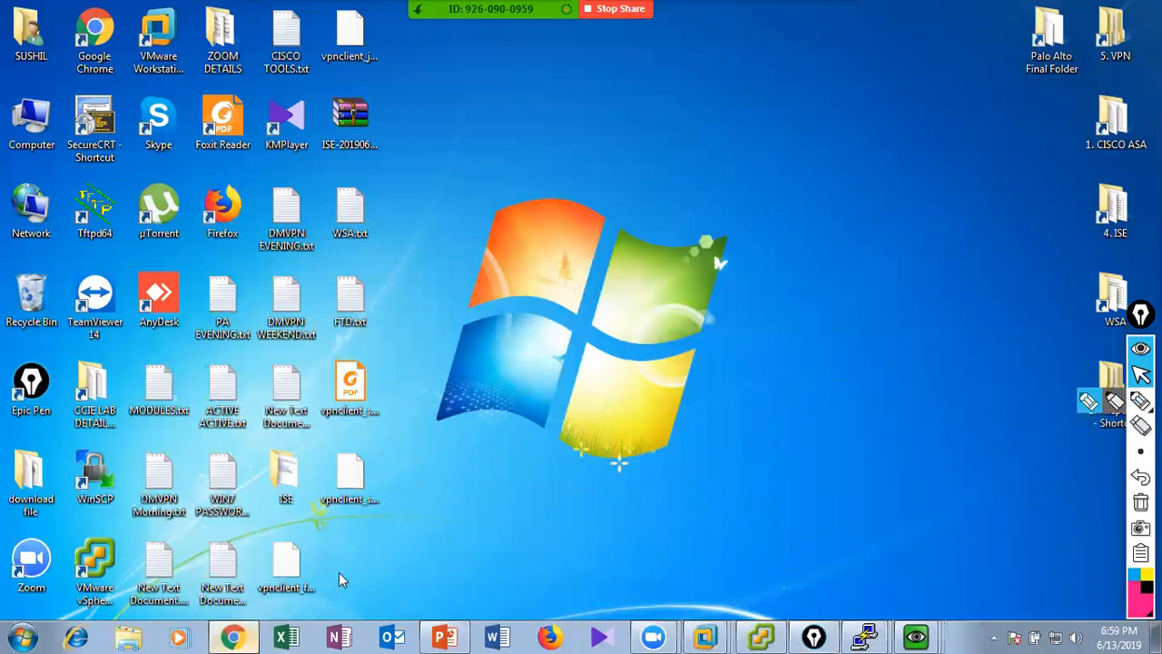
View the June 2019 calendar of the Windows clock and close it.
left_click(1097, 636)
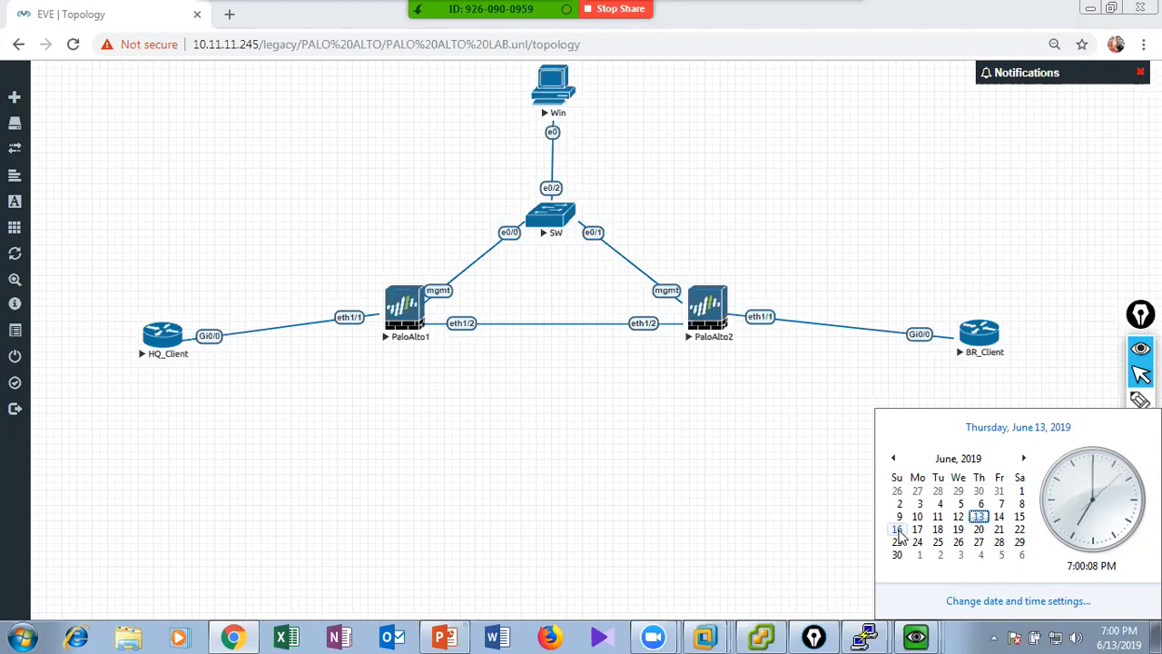
left_click(810, 532)
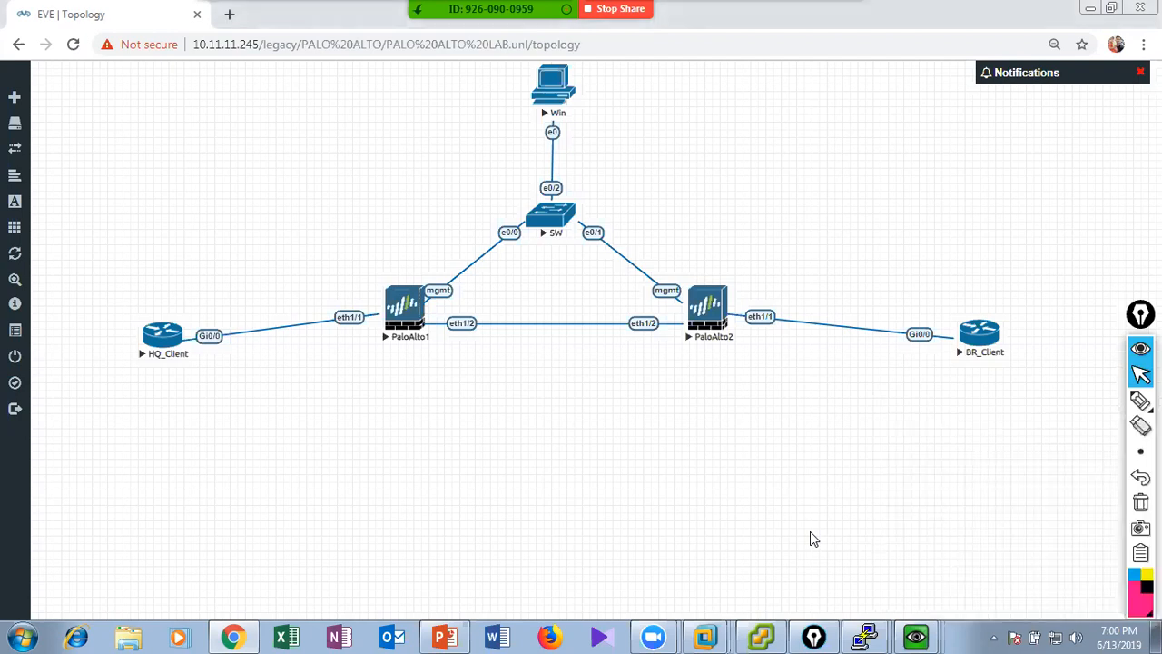